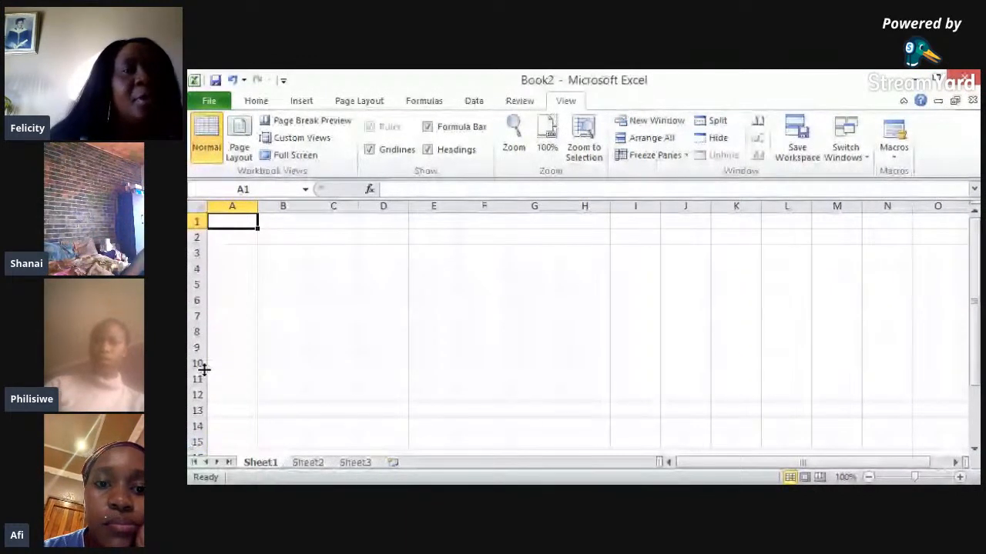
- Rename the Sheet1 worksheet as Test Calculation
left_click(232, 301)
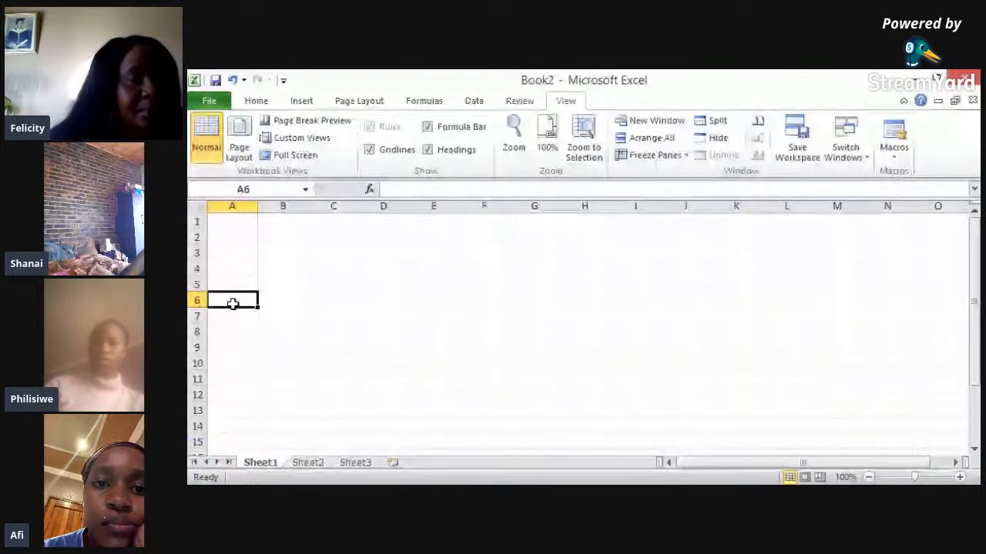
left_click(233, 221)
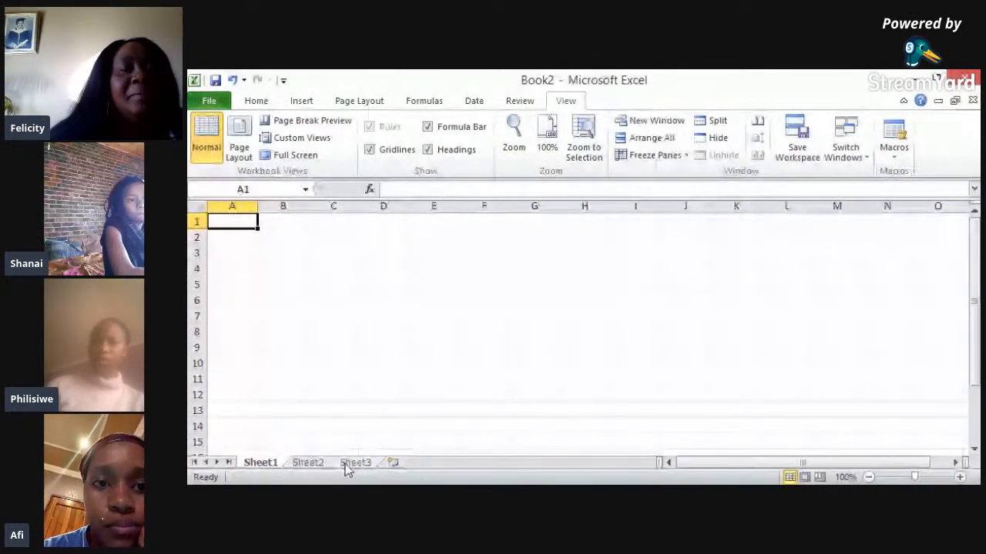
double_click(269, 464)
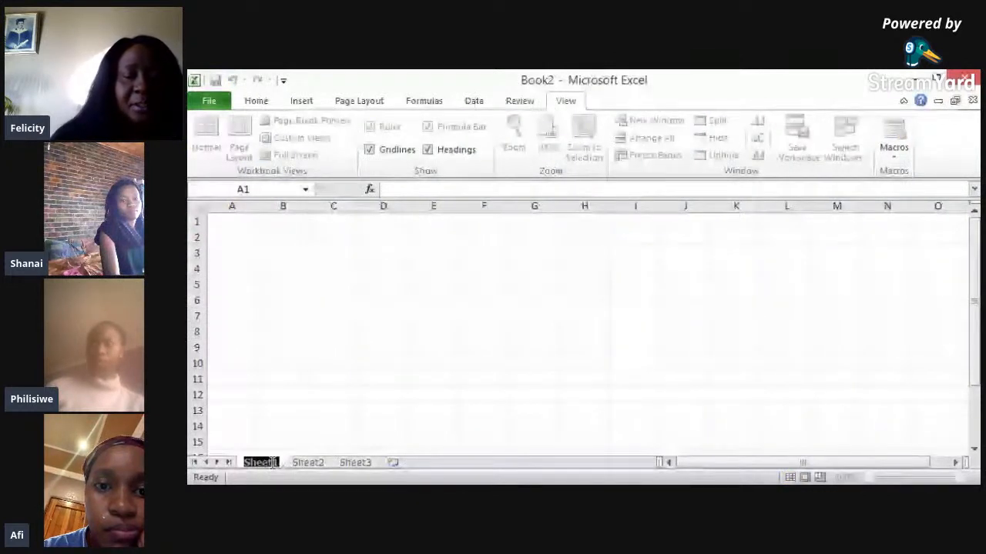
type("Test data")
key("Return")
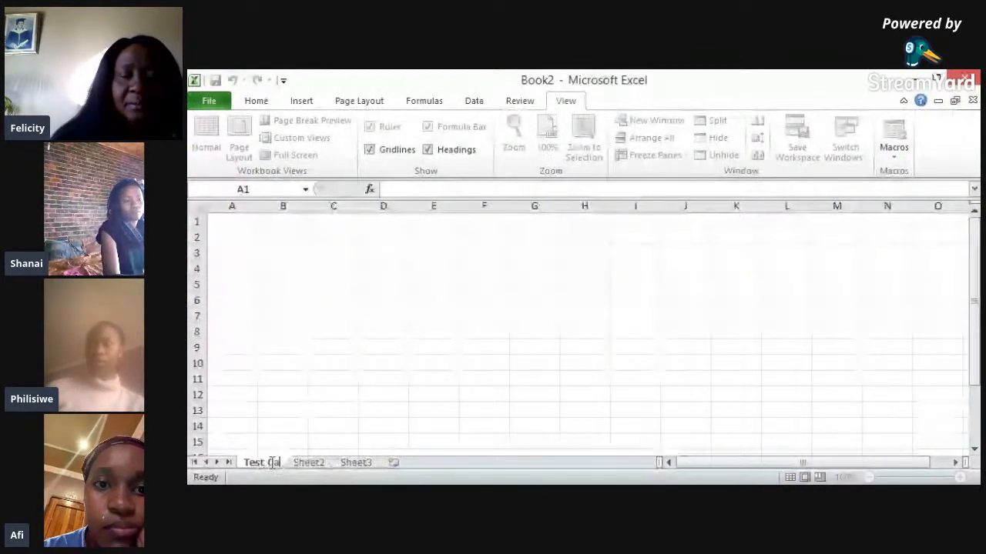
type("lcul")
key("BackSpace")
key("BackSpace")
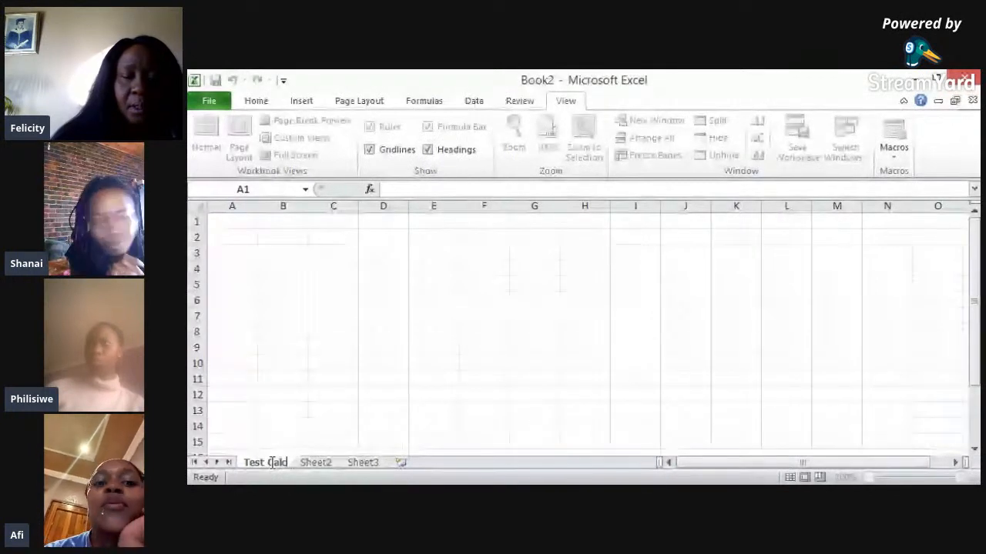
type("ulatio")
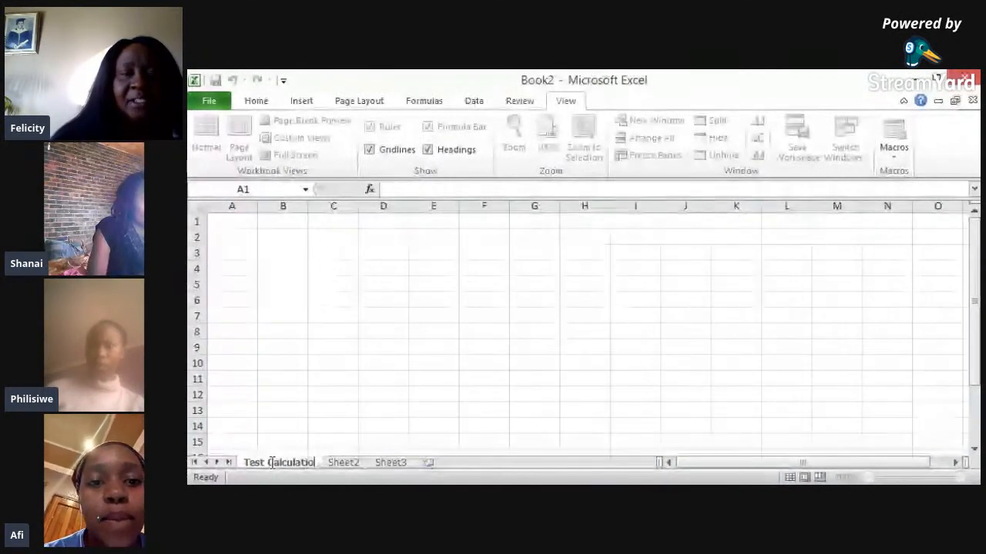
key("Return")
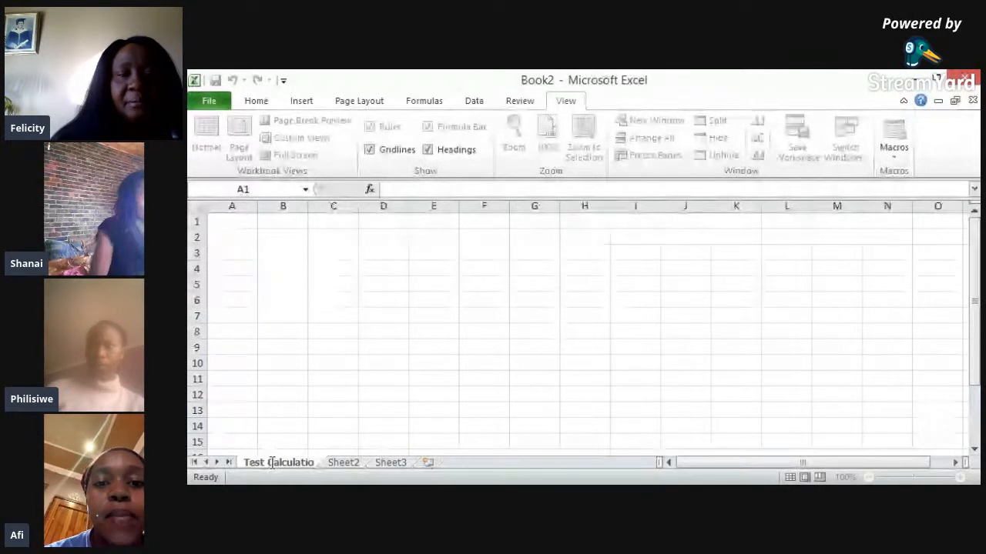
type("n")
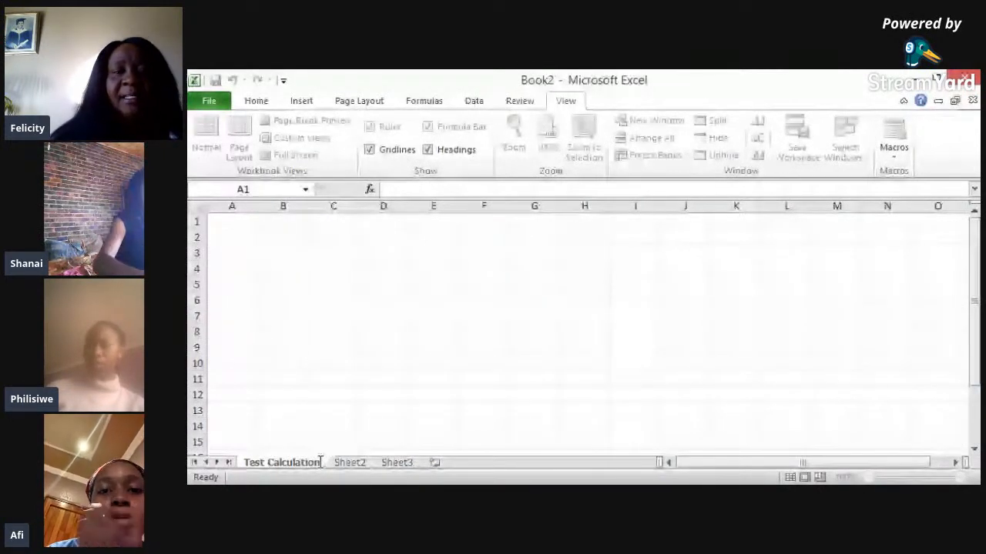
key("Return")
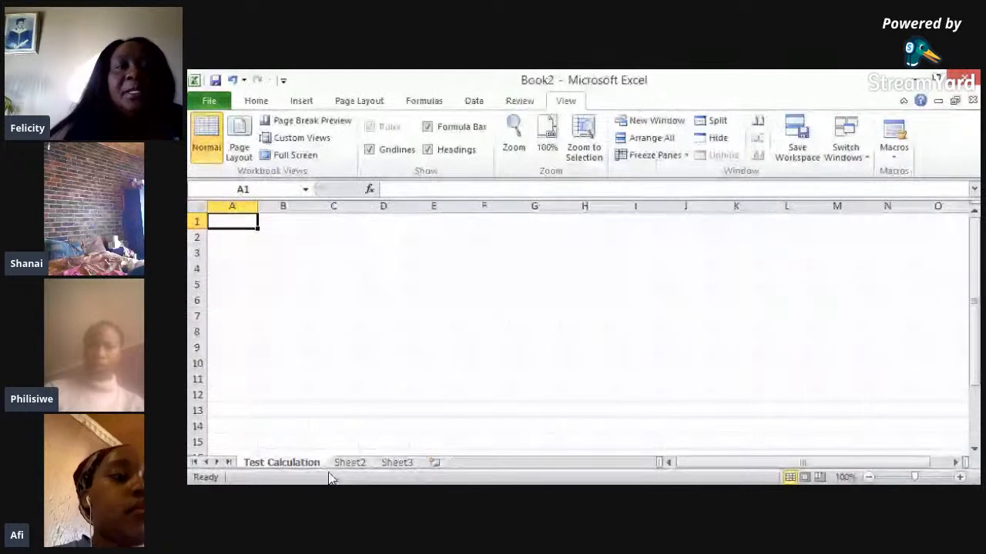
- Increase the height of row 1 to slightly more than double the default row height
left_click(257, 101)
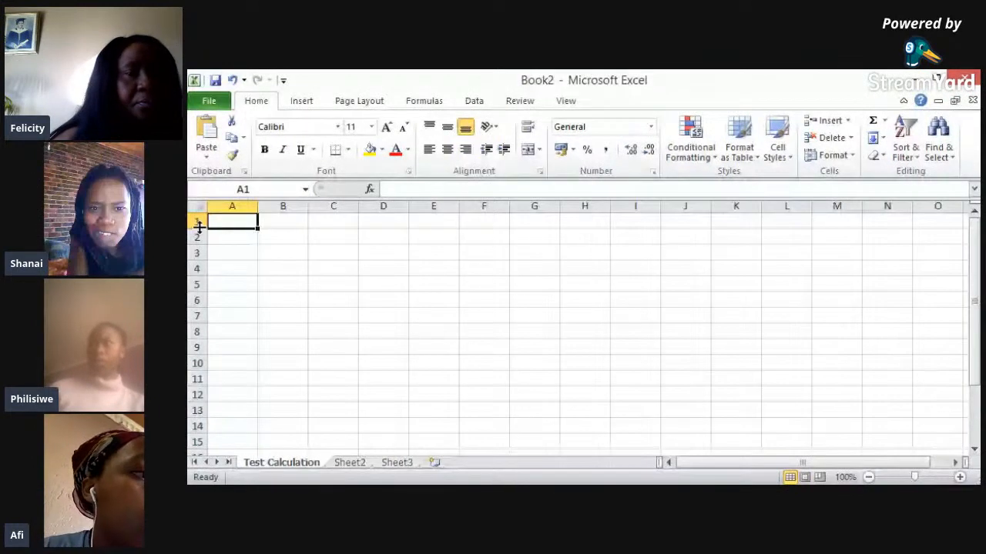
left_click_drag(199, 227, 200, 248)
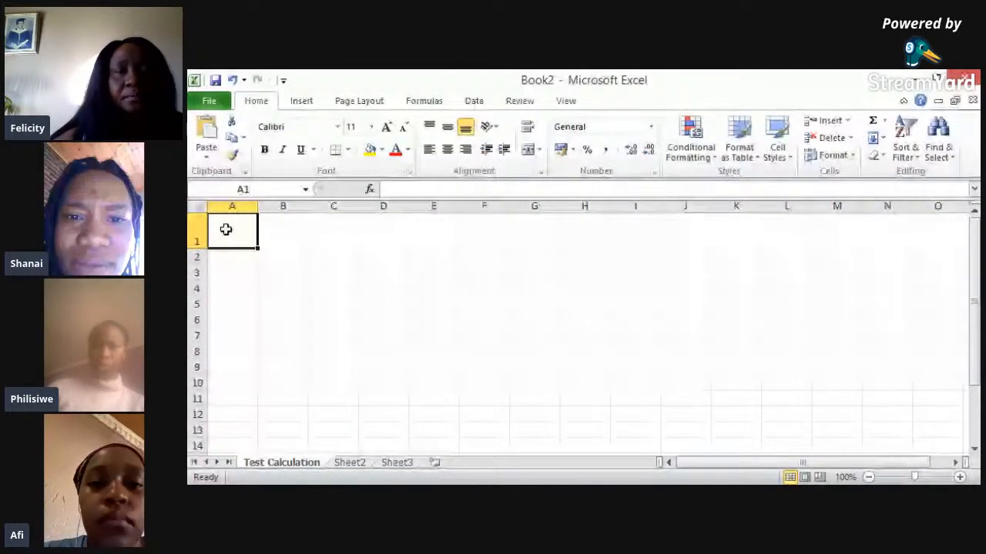
key("alt+Tab")
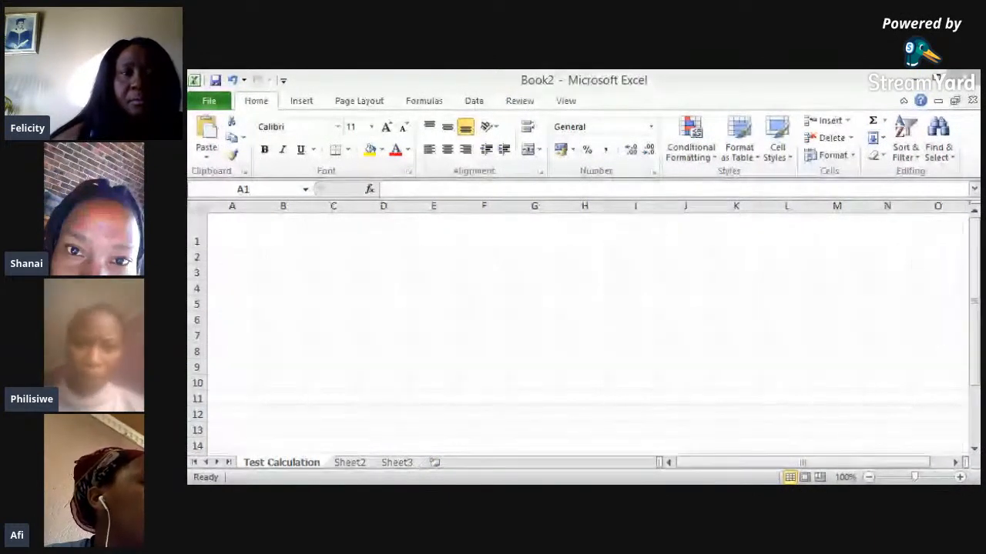
key("alt+Tab")
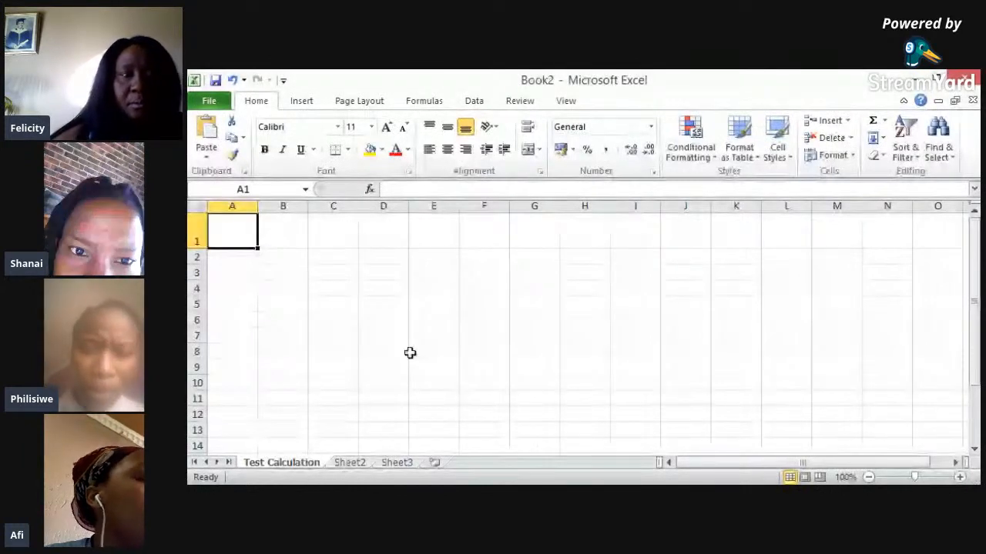
- Enter the title Test Calculator in cell A1
type("T")
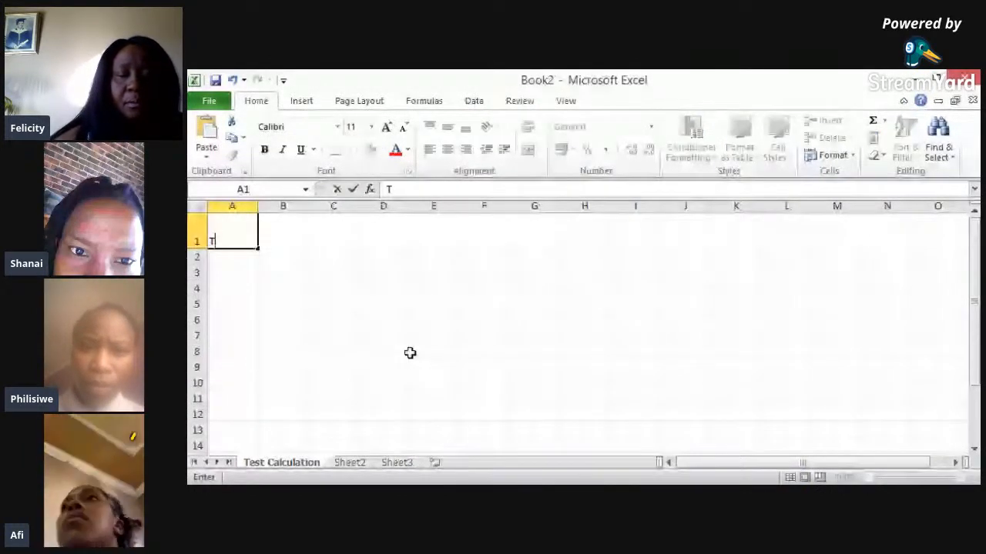
type("est")
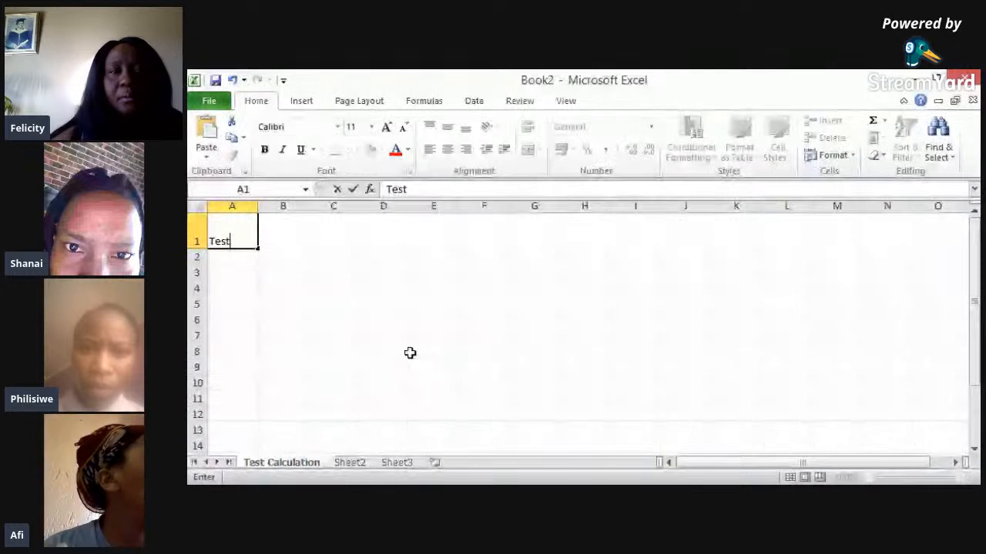
type(" Calculat")
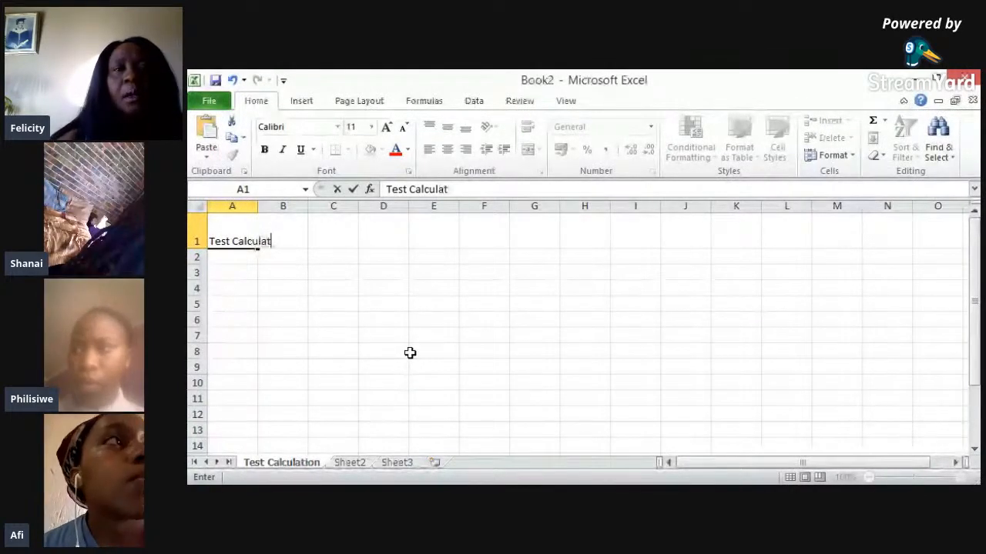
type("or")
left_click(389, 337)
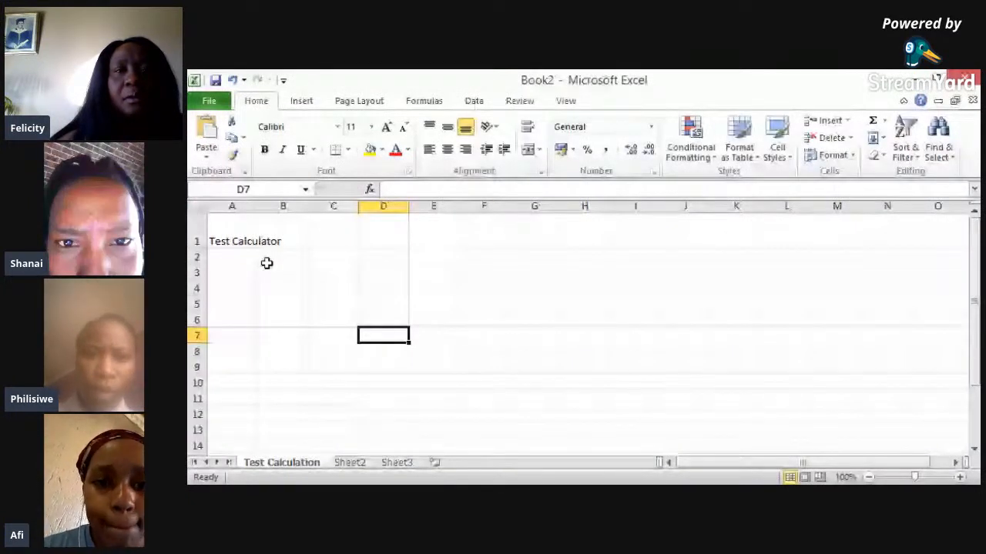
- Format the title in cell A1 with the Aharoni font at size 20
left_click(235, 241)
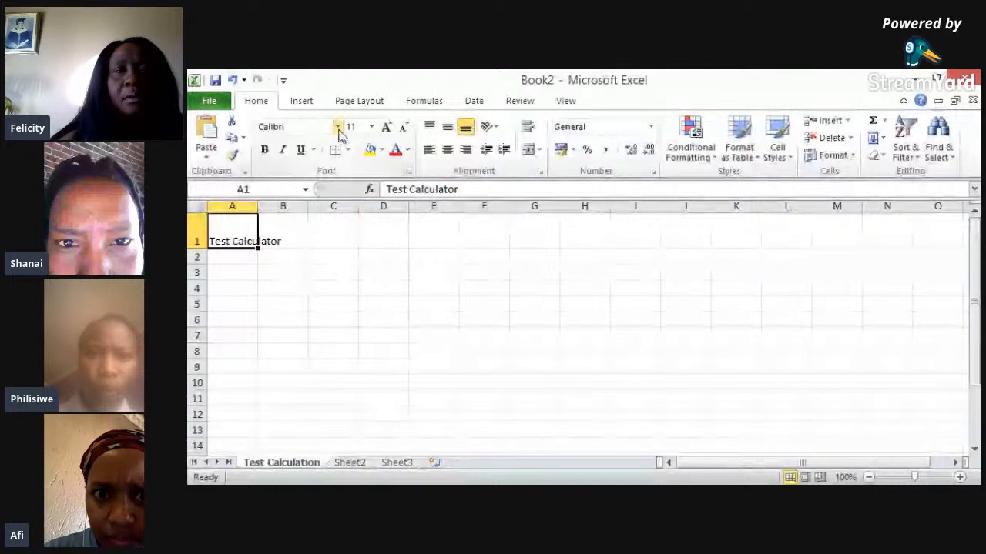
left_click(338, 129)
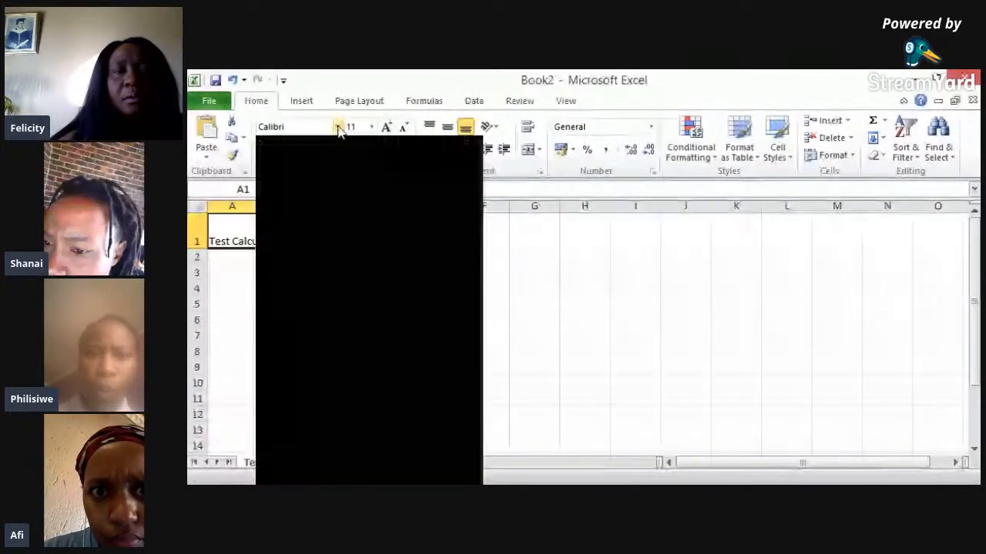
left_click(338, 130)
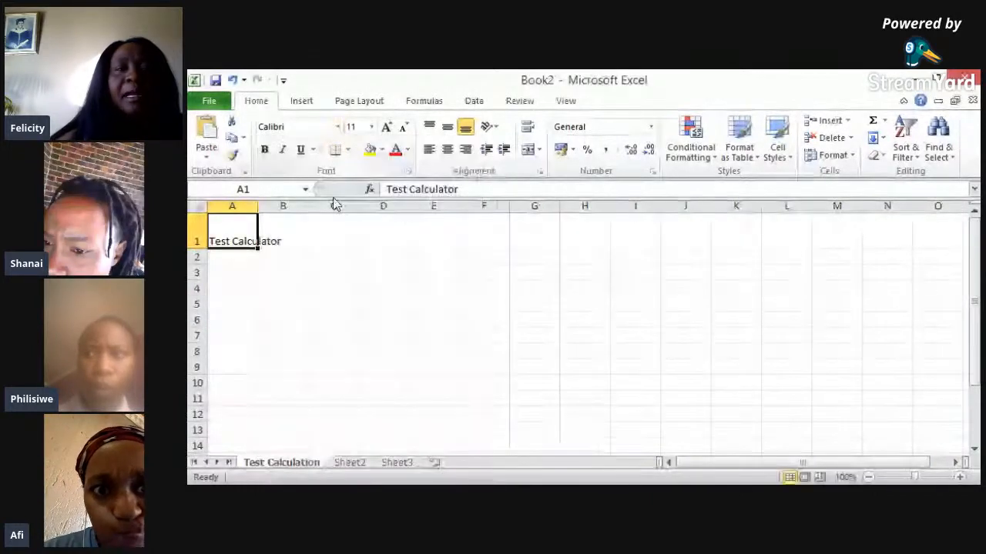
left_click(338, 129)
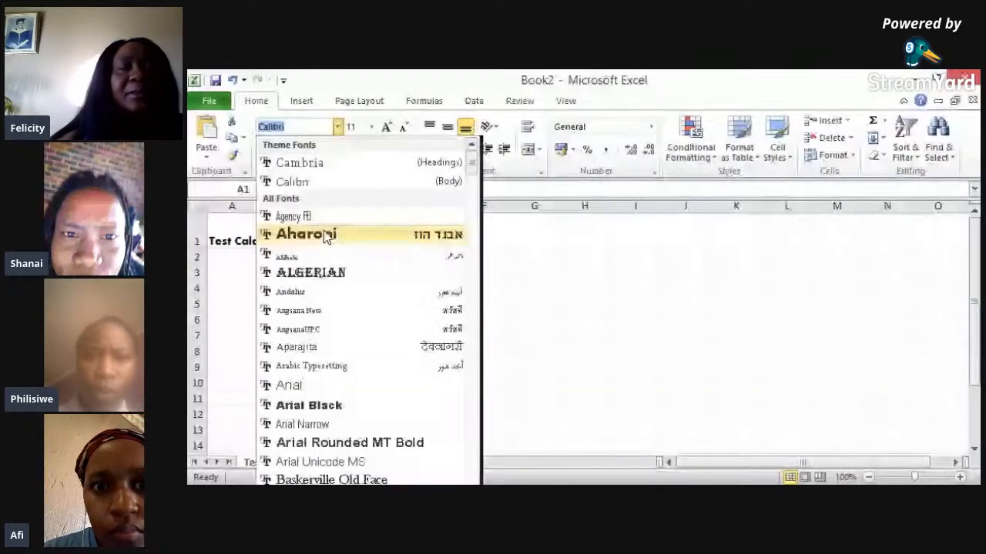
left_click(325, 236)
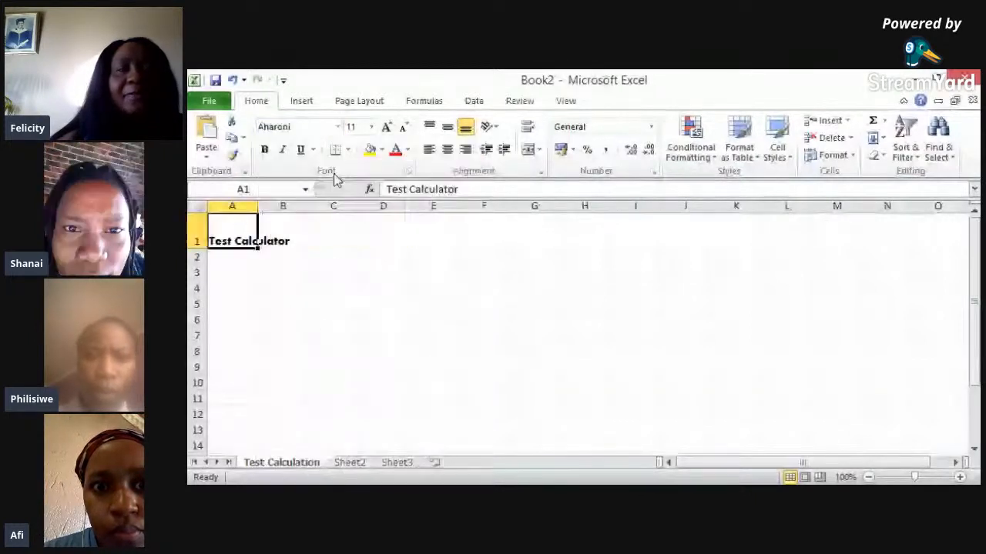
left_click(371, 128)
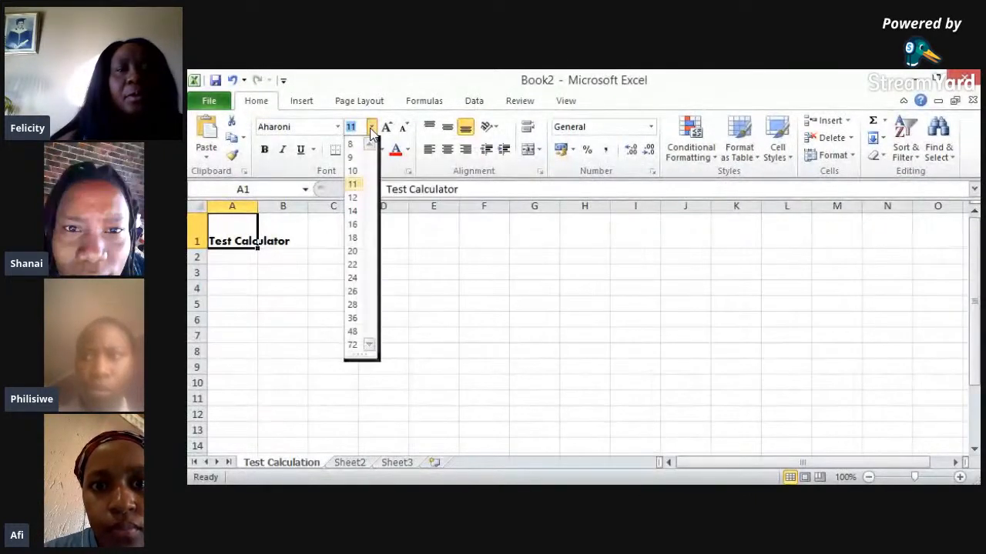
left_click(353, 251)
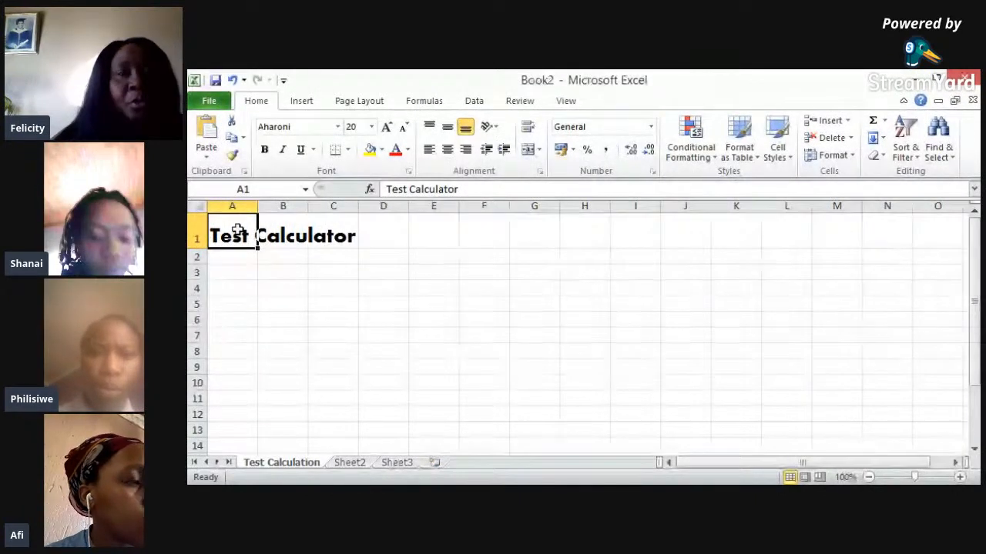
- Merge and center the title across cells A1 to E1
key("shift+Right")
key("shift+Right")
key("shift+Right")
key("shift+Right")
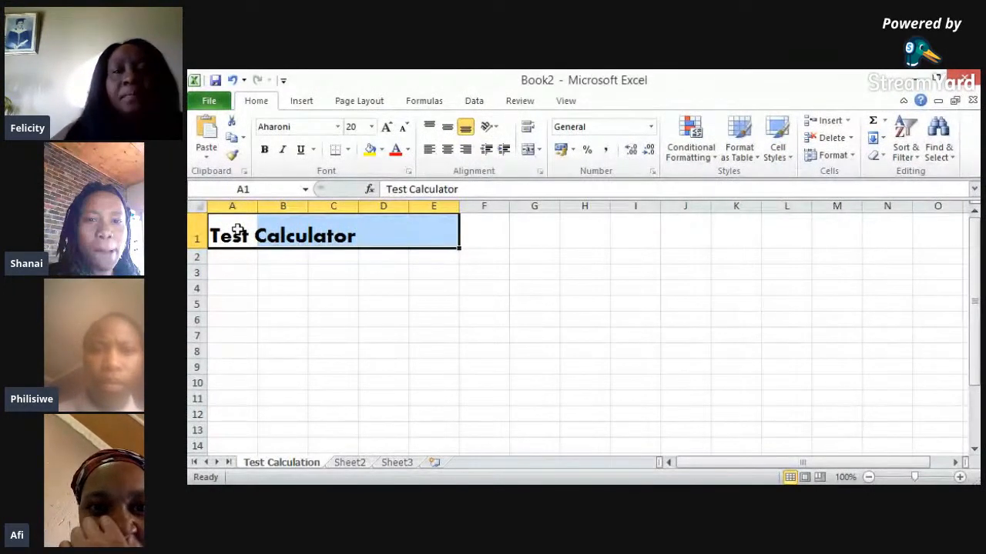
left_click(528, 152)
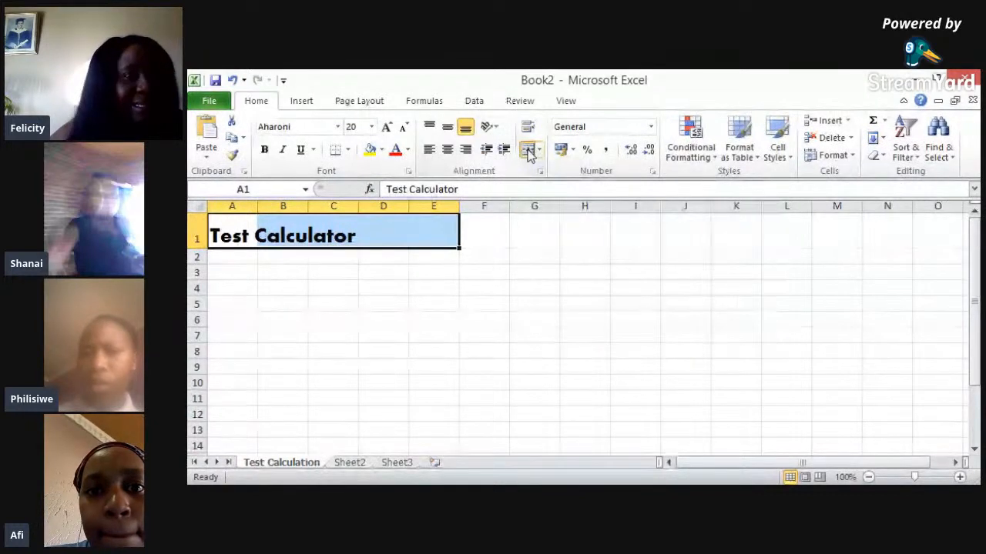
left_click(529, 152)
left_click(529, 152)
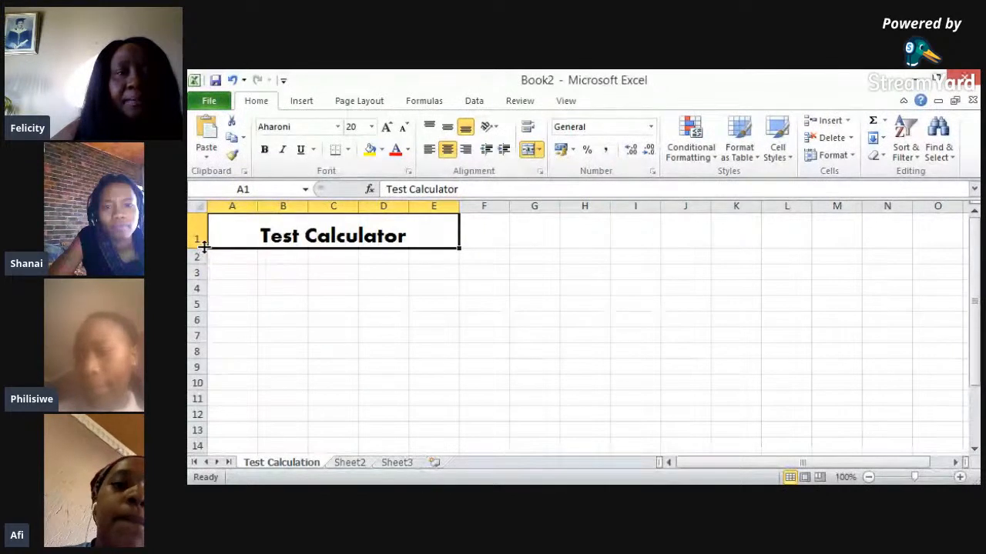
- Enlarge row 1 further to about twice its current height, giving the title more vertical space
mouse_move(204, 246)
left_mouse_down()
mouse_move(204, 260)
mouse_move(204, 249)
left_mouse_up()
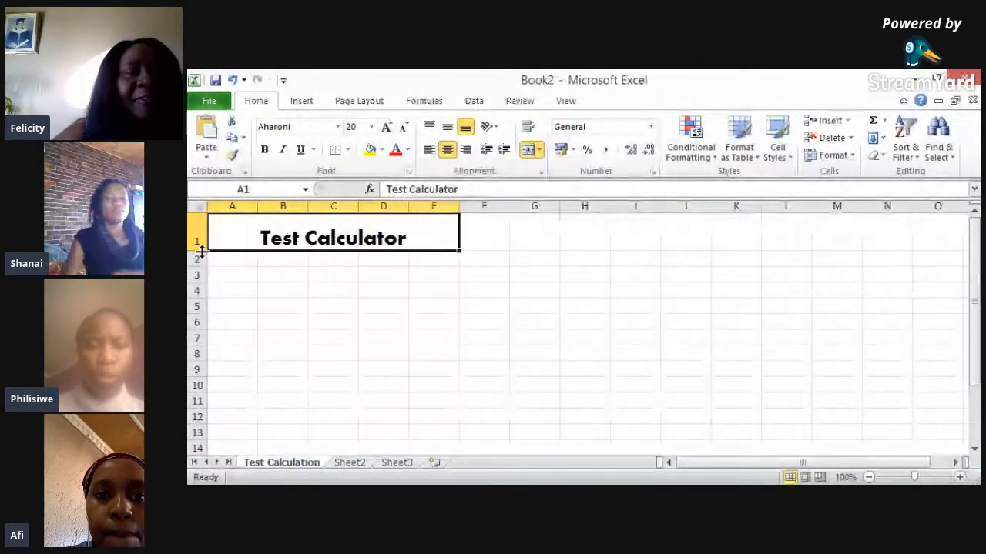
left_click_drag(202, 251, 202, 262)
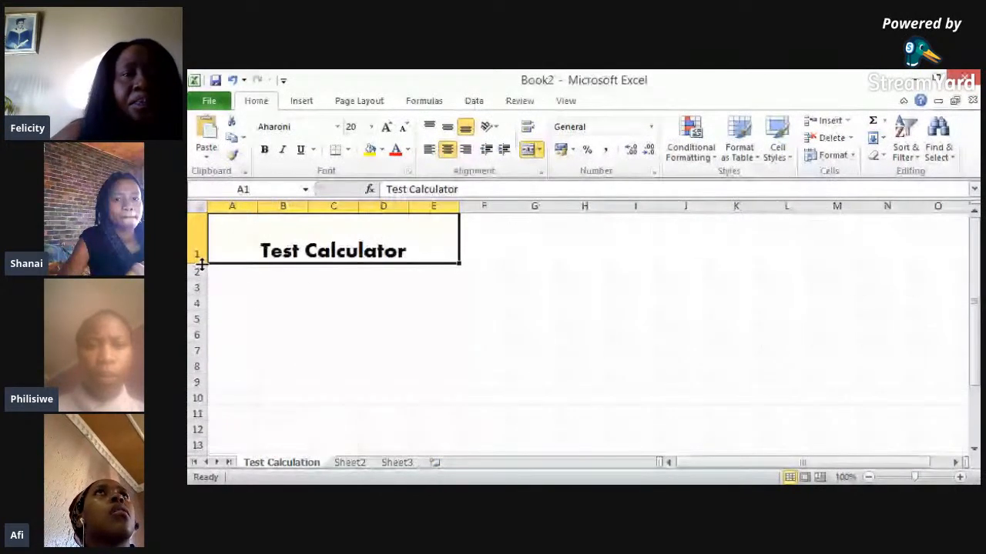
double_click(304, 253)
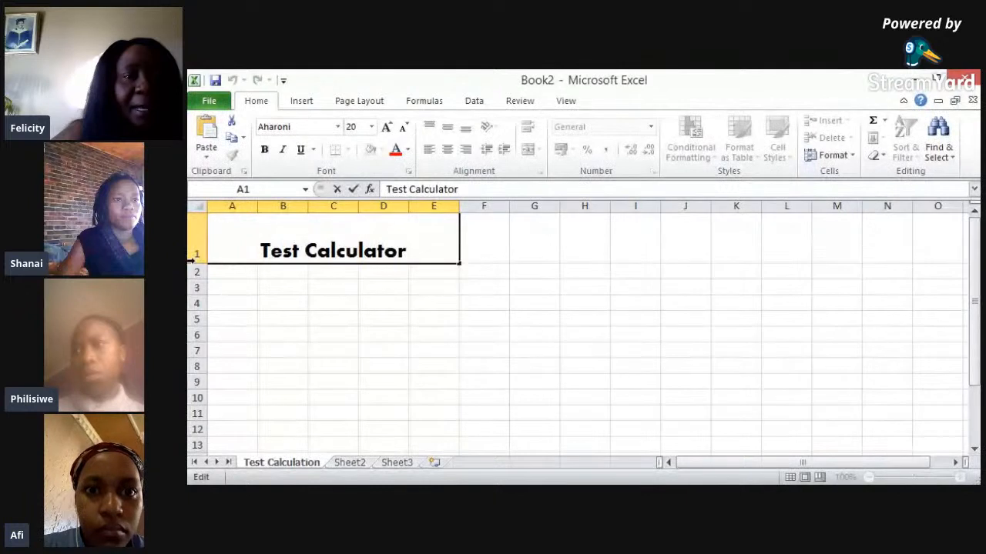
left_click_drag(196, 255, 201, 286)
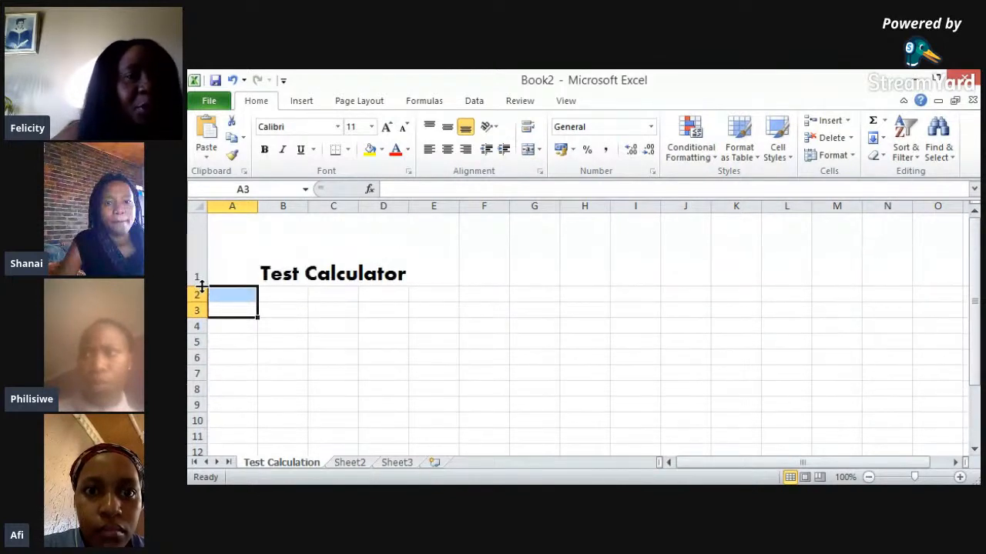
left_click(331, 327)
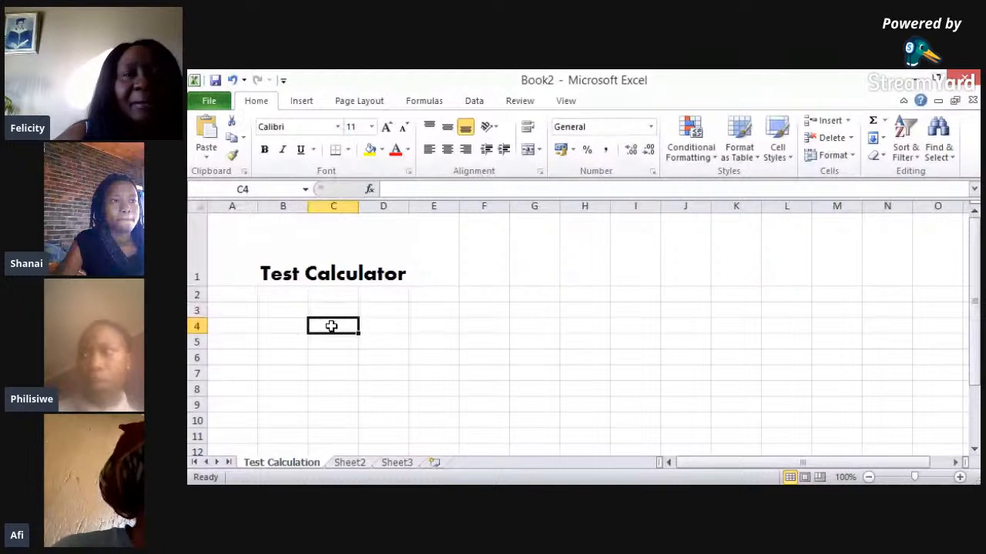
- Center the merged title vertically in row 1 with Middle Align
left_click(338, 254)
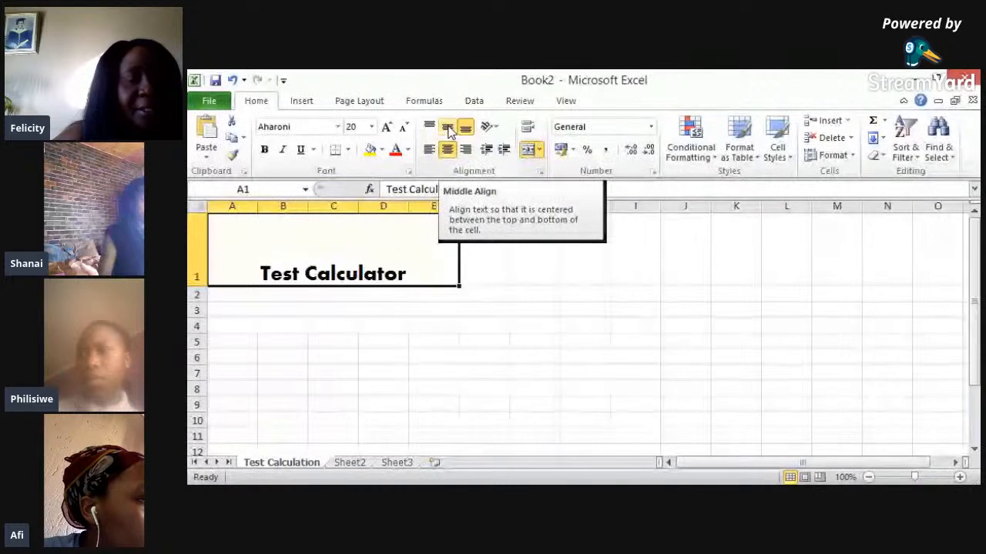
left_click(448, 130)
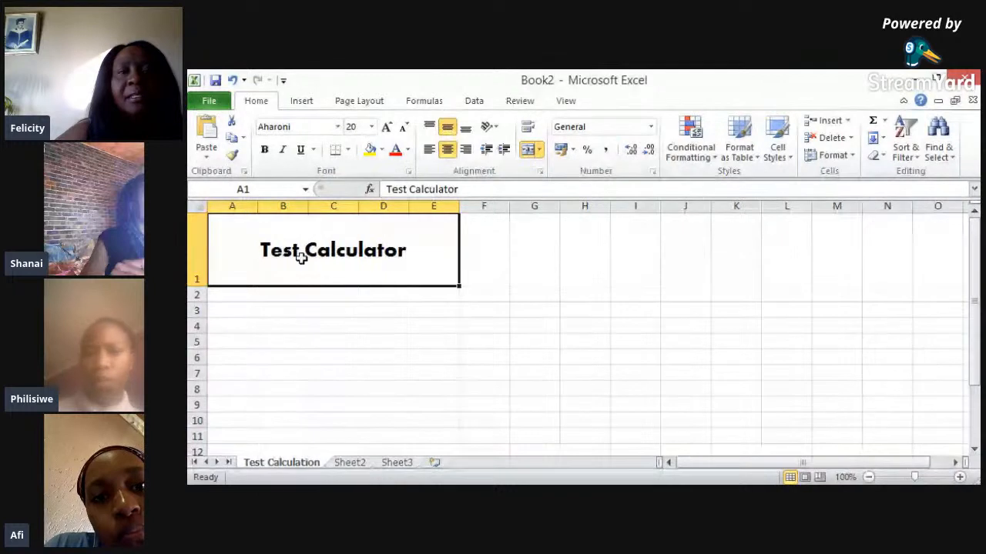
left_click(289, 296)
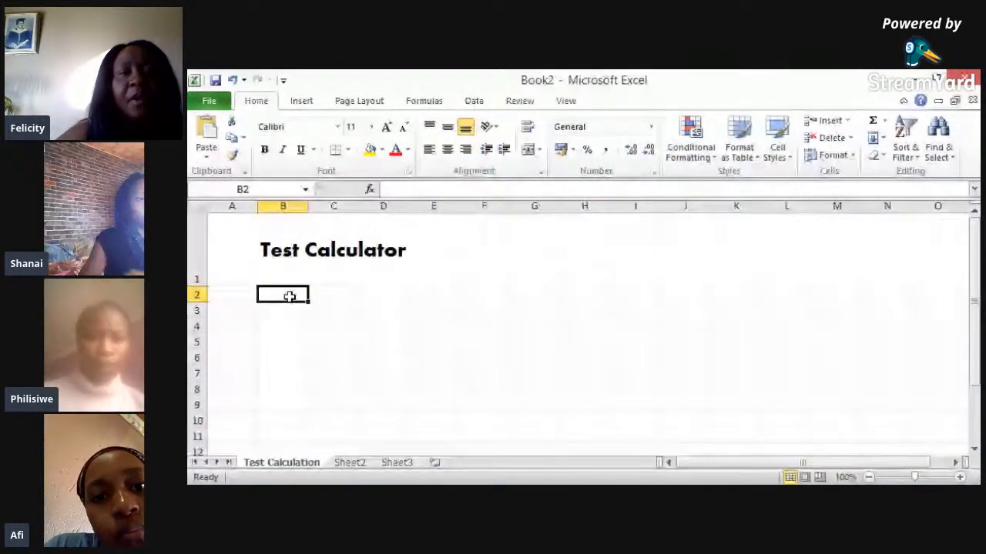
- Increase the font size of cell B2 to 20
left_click(385, 128)
left_click(385, 128)
left_click(385, 128)
left_click(385, 128)
left_click(385, 128)
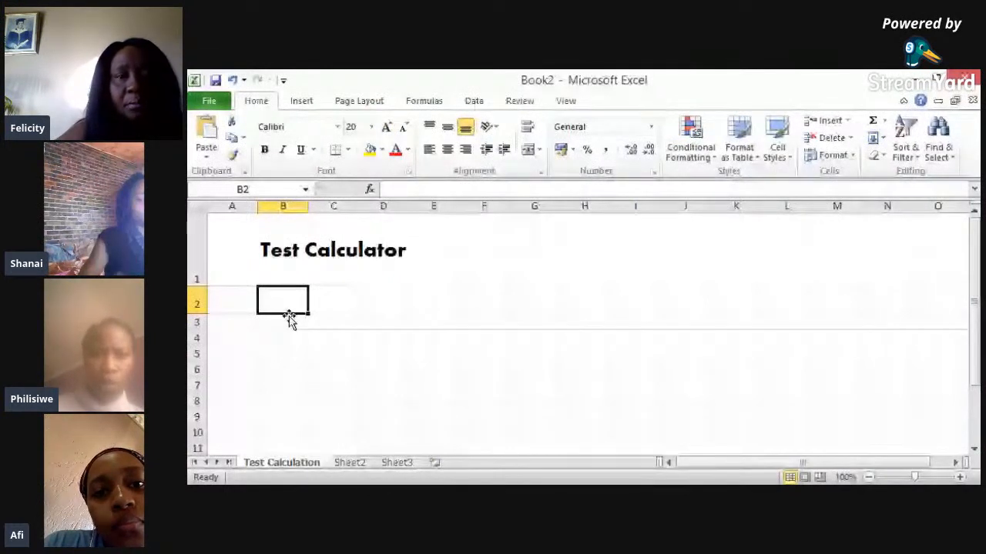
- Enter the heading Test 1 in cell B2 and extend the series across to Test 3 in cell D2
type("Test")
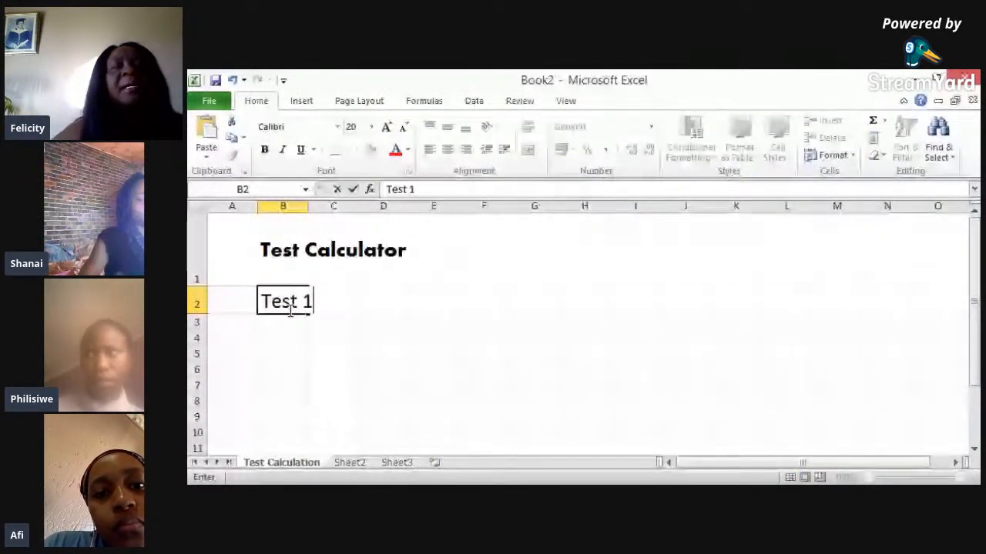
type(" 1")
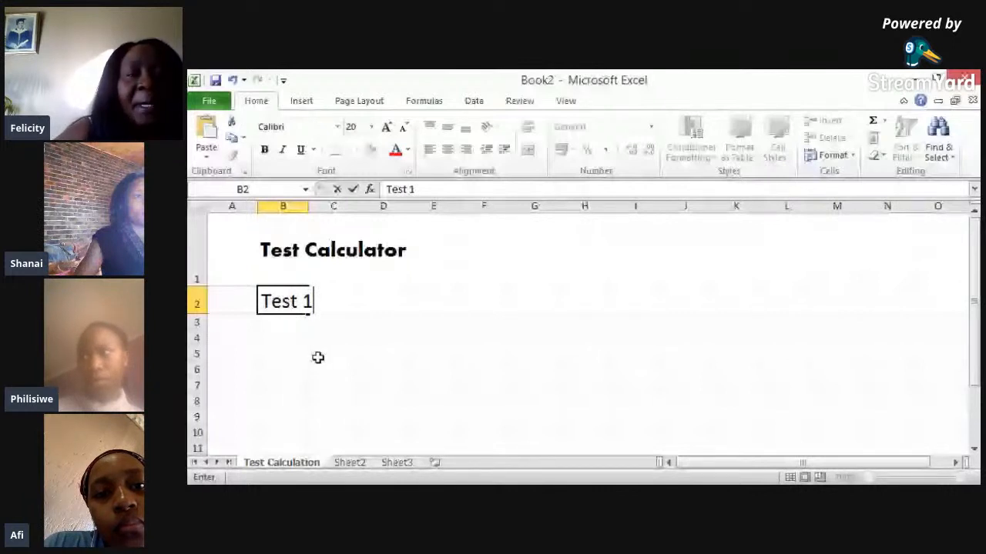
key("ctrl+Return")
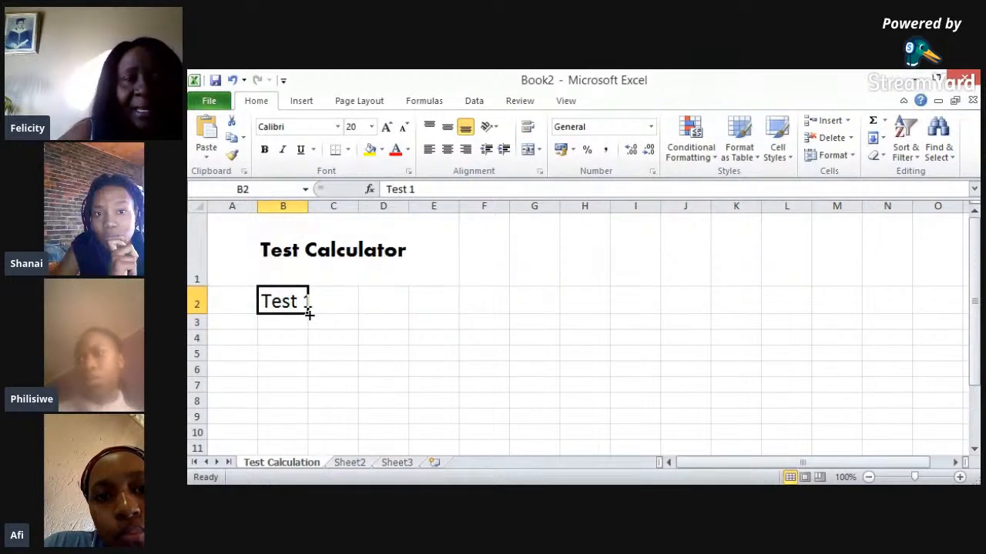
left_click_drag(308, 312, 395, 307)
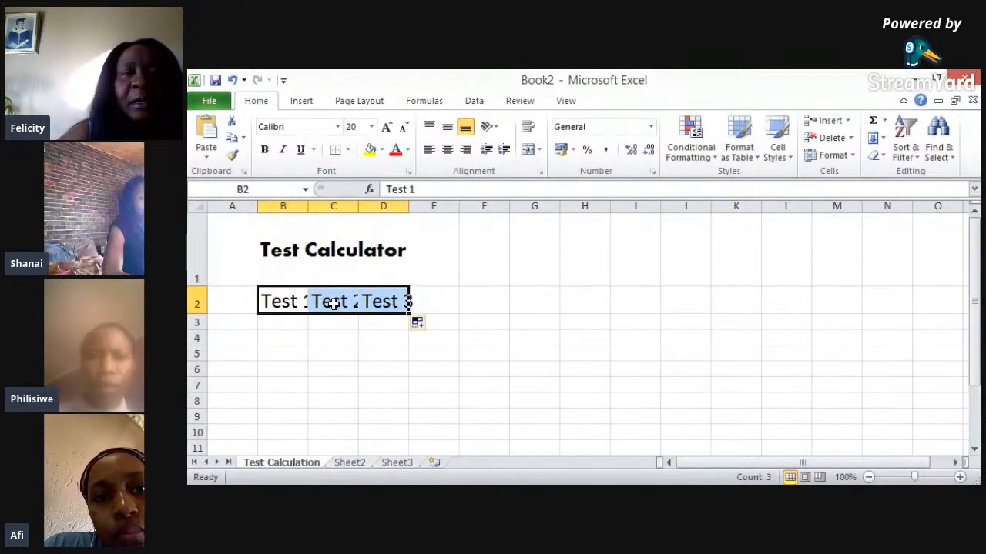
- AutoFit the widths of columns B, C and D to their test headings
left_click(302, 301)
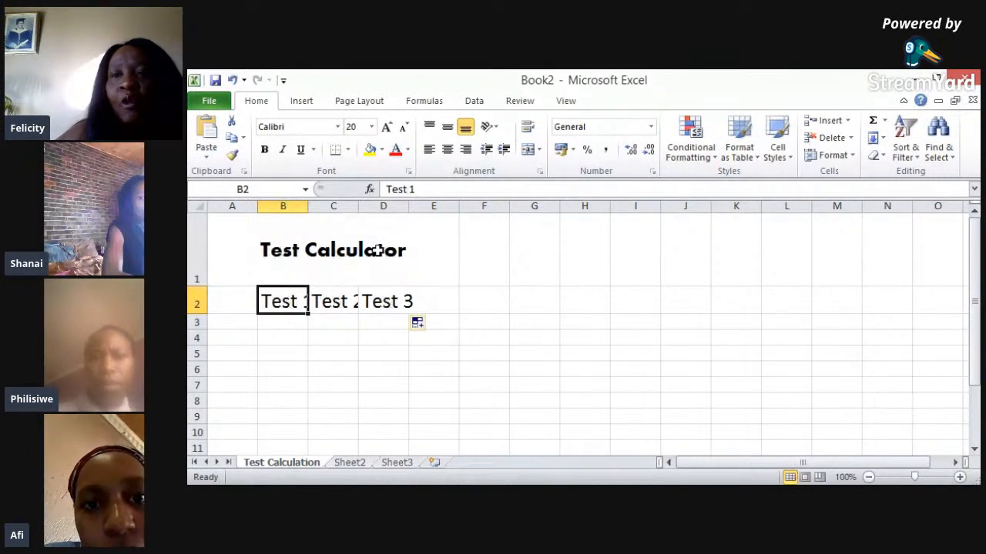
left_click(851, 156)
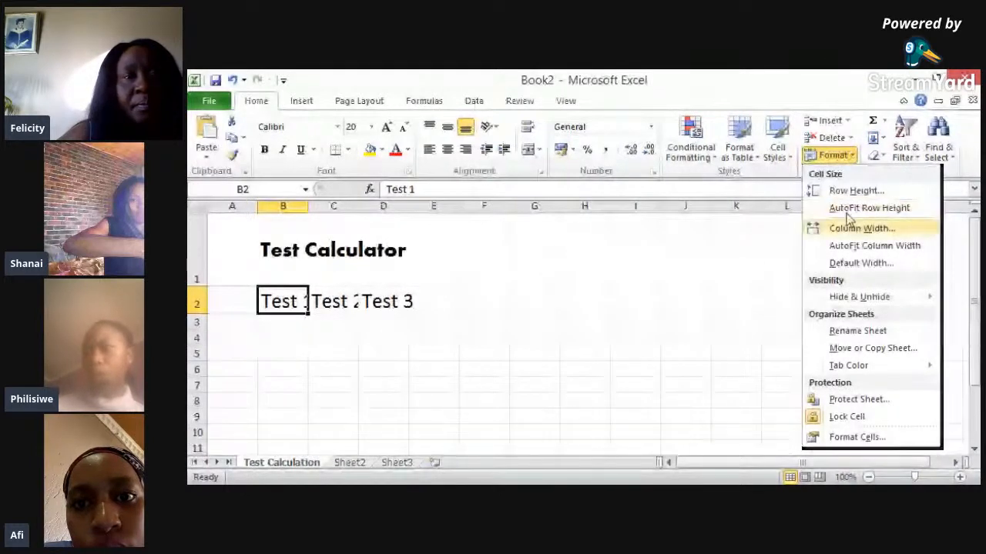
left_click(839, 245)
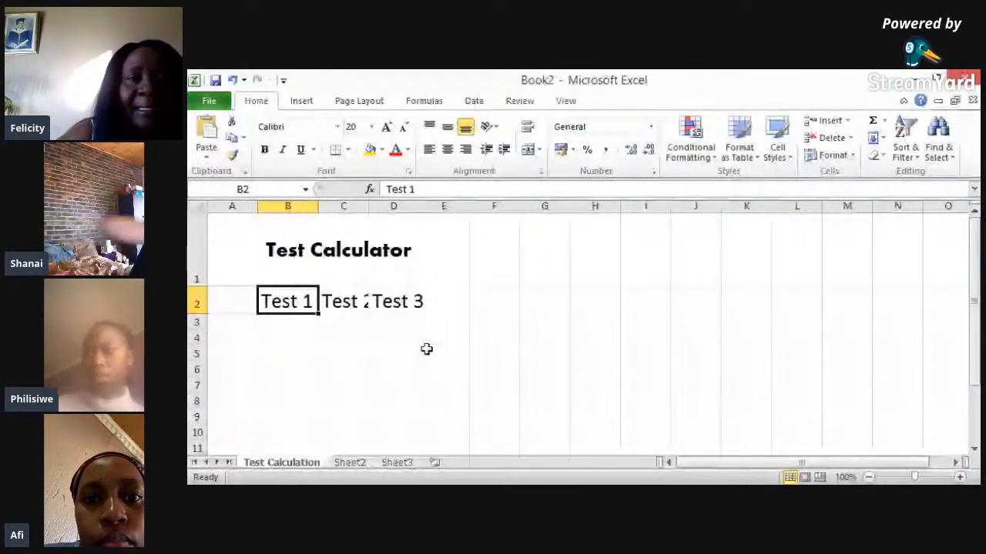
double_click(368, 208)
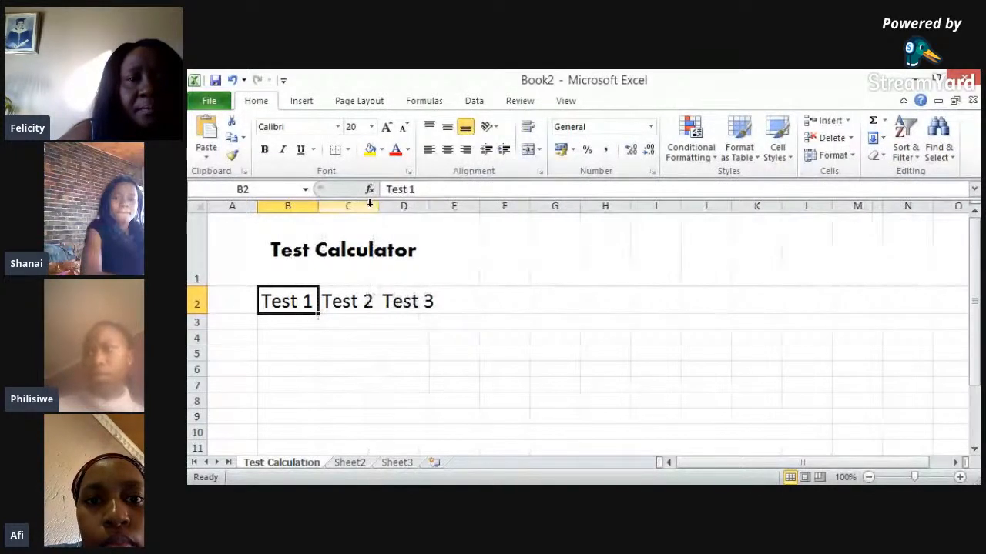
double_click(434, 216)
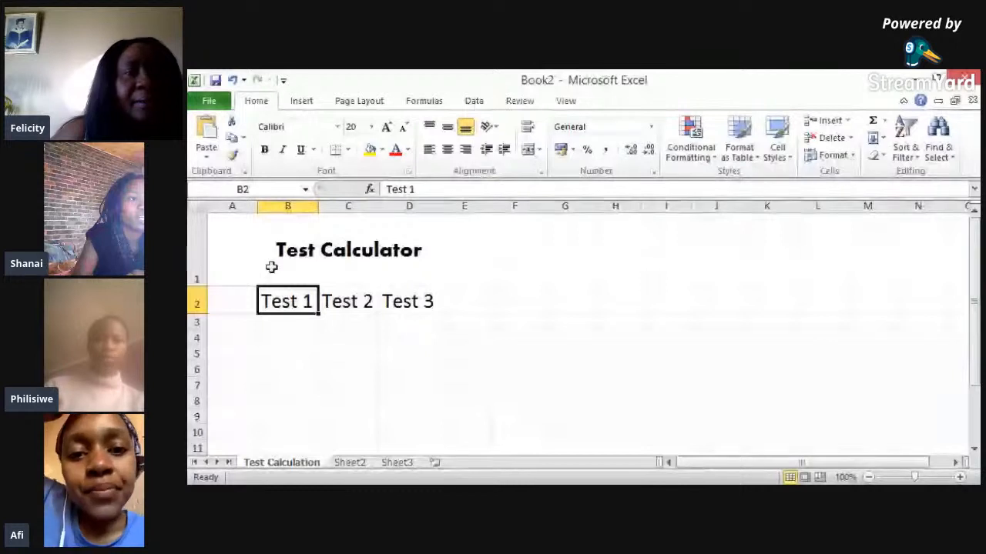
- Unmerge the title in row 1, and merge and center it again across cells A1 to E1
left_click(227, 235)
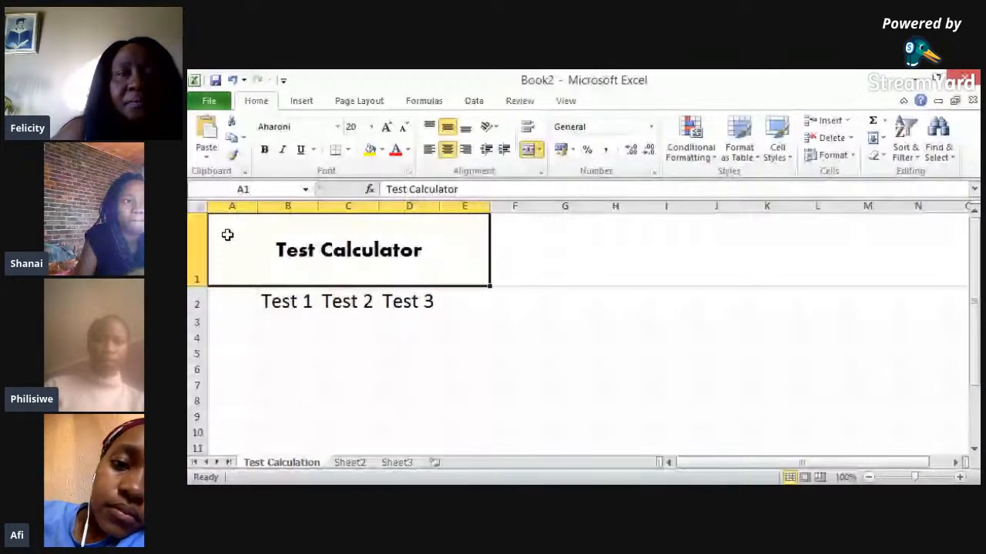
left_click(530, 150)
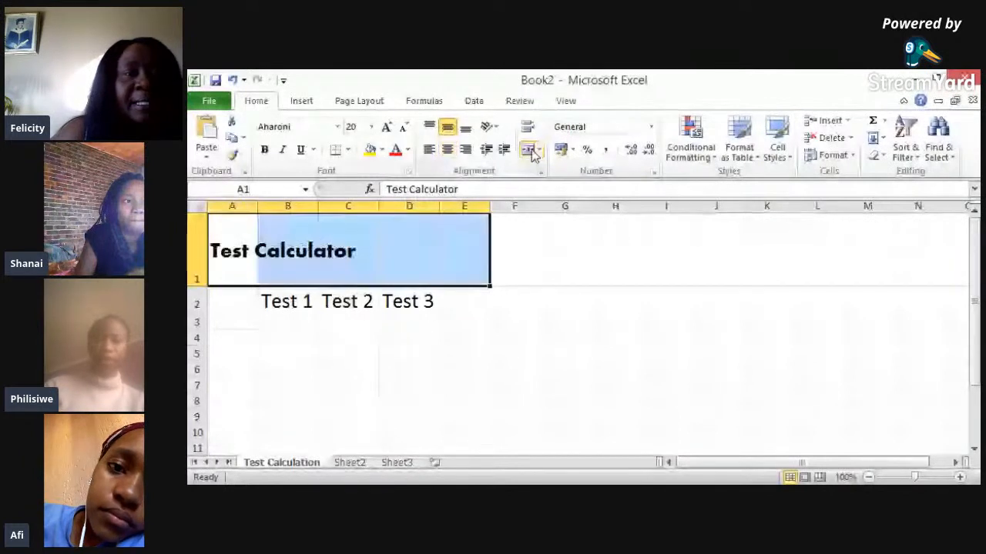
left_click(242, 231)
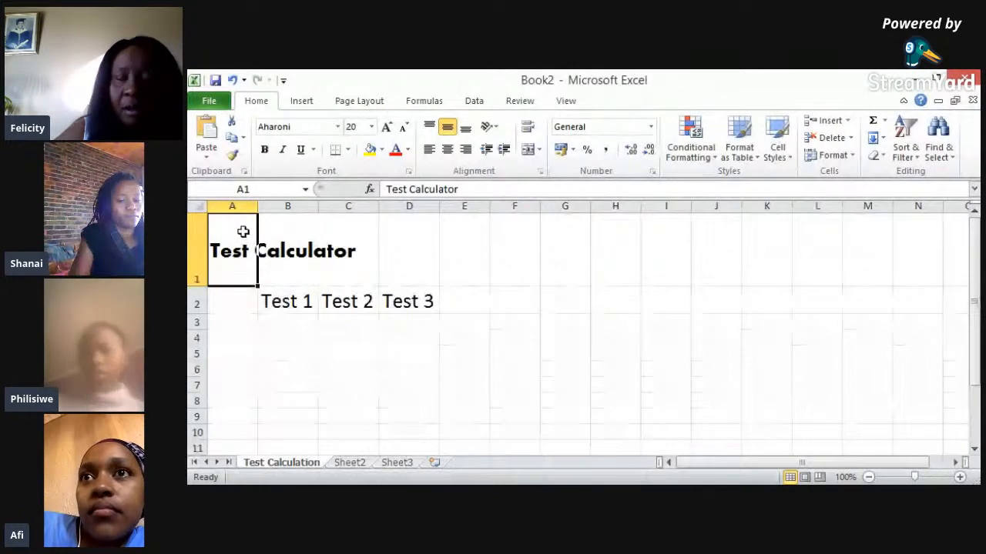
key("shift+Right")
key("shift+Right")
key("shift+Right")
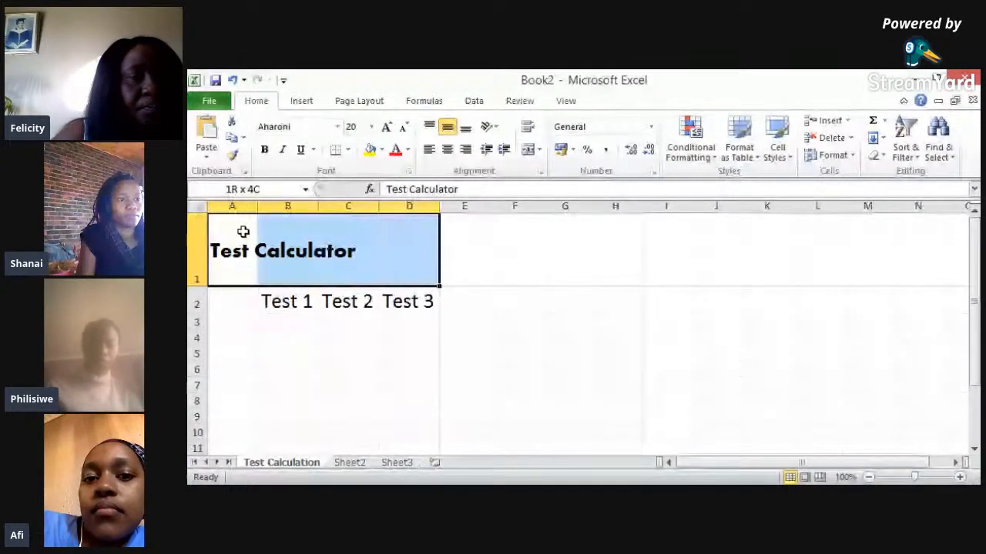
key("shift+Right")
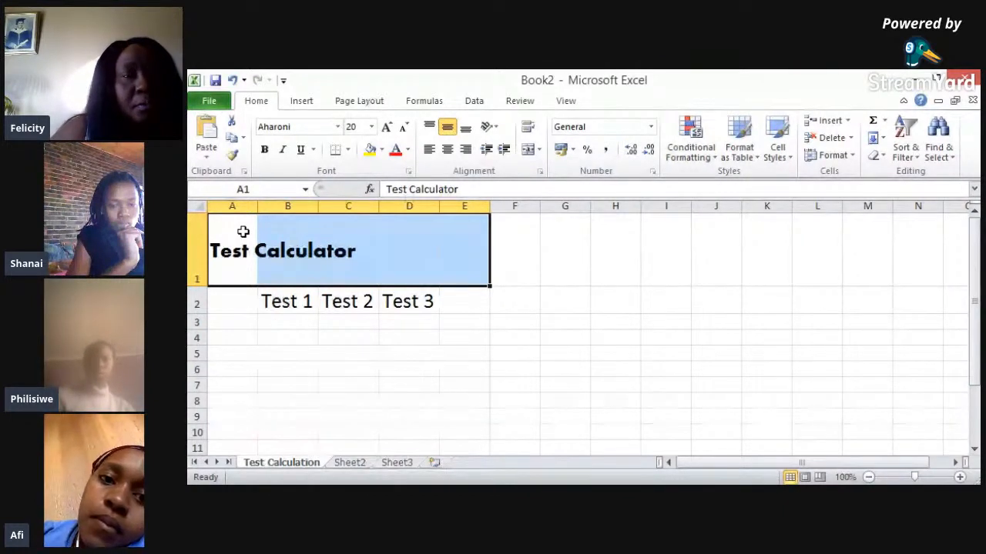
left_click(530, 150)
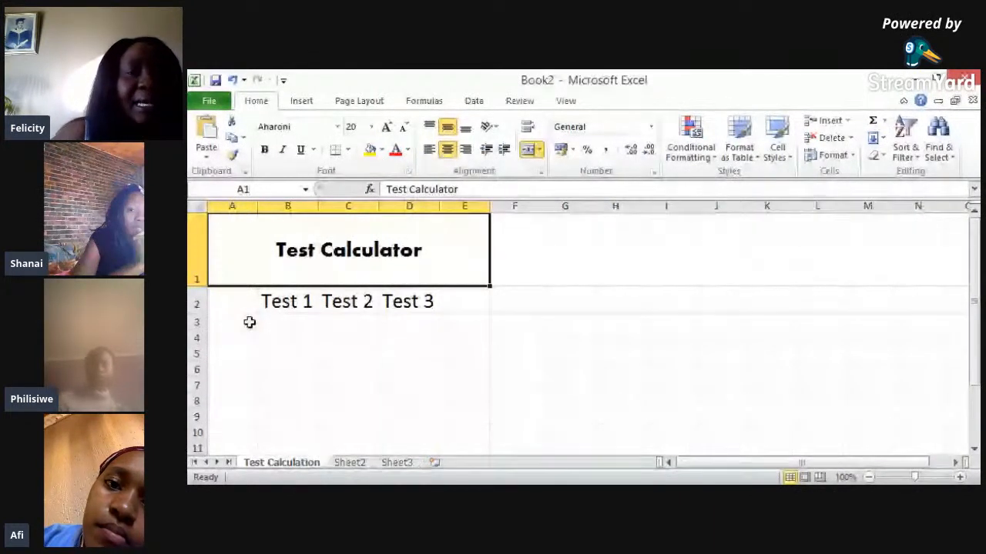
- Enter the first two participants' names in cells A3 and A4
left_click(249, 322)
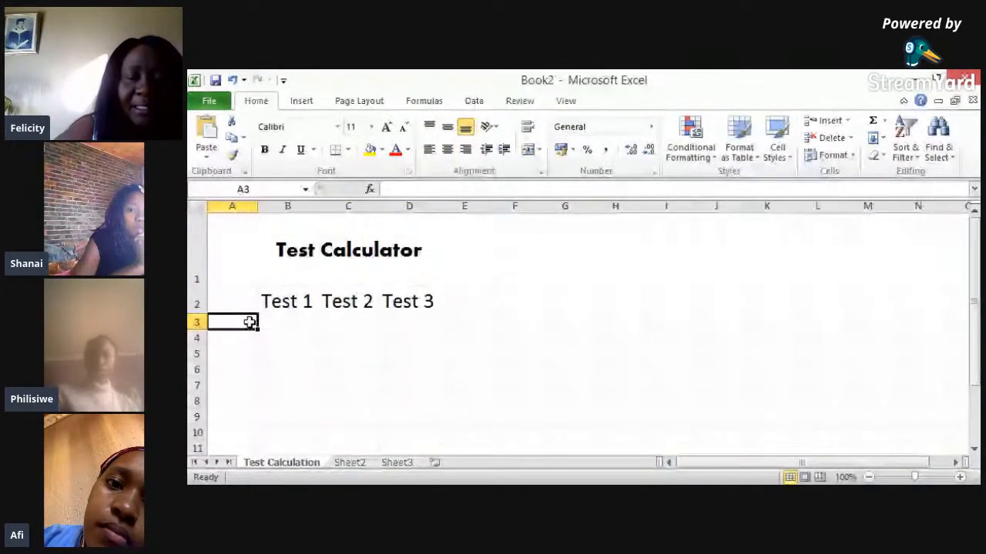
type("Phi")
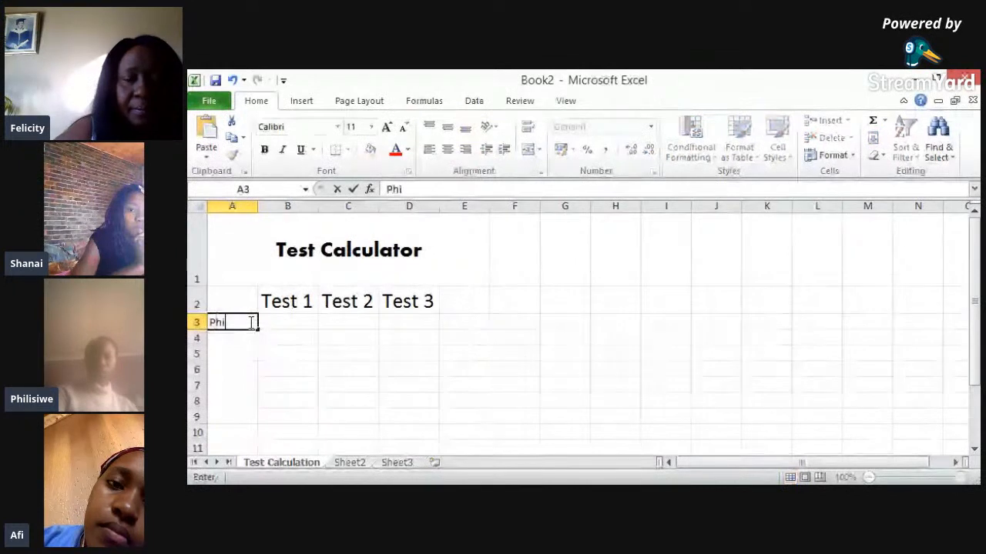
type("li")
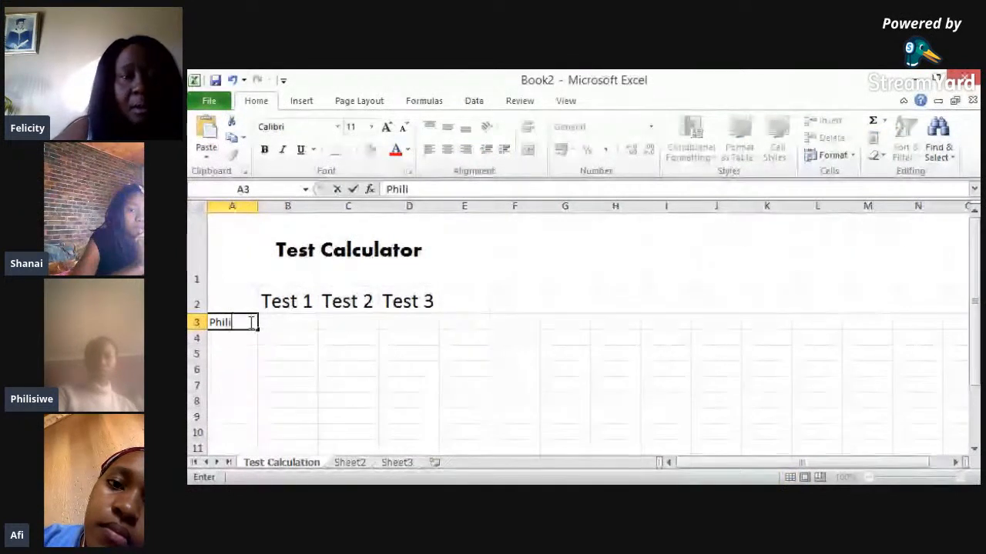
type("siwe")
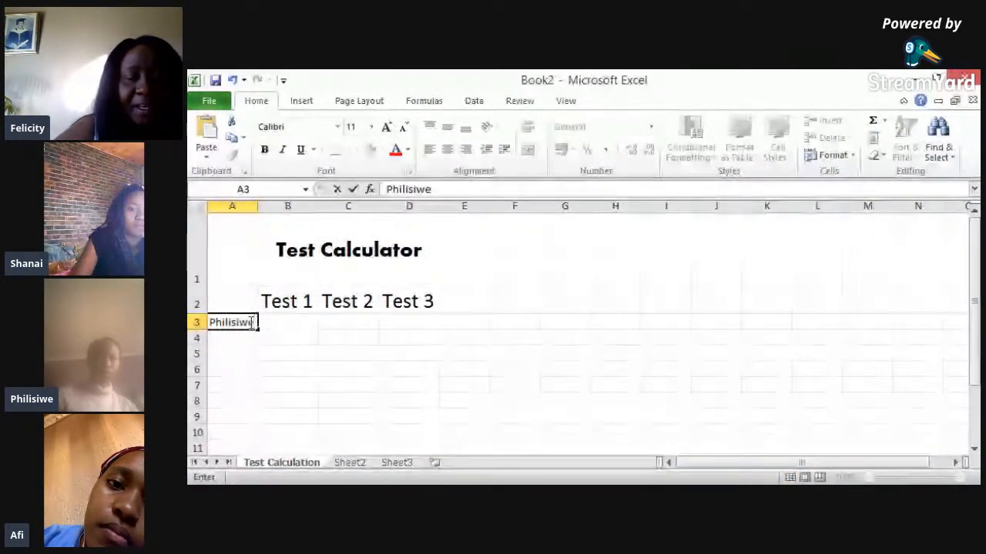
key("Return")
type("Afi")
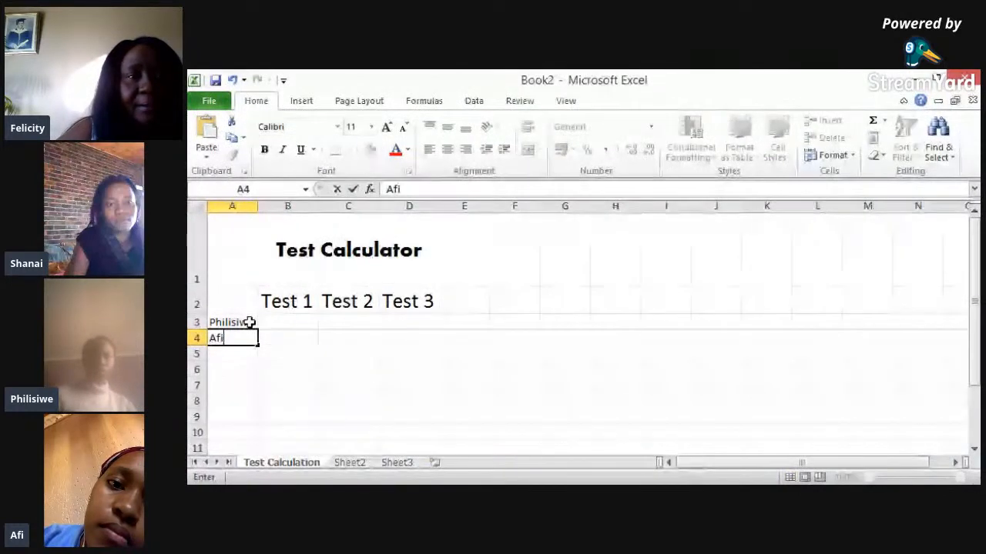
key("alt+Tab")
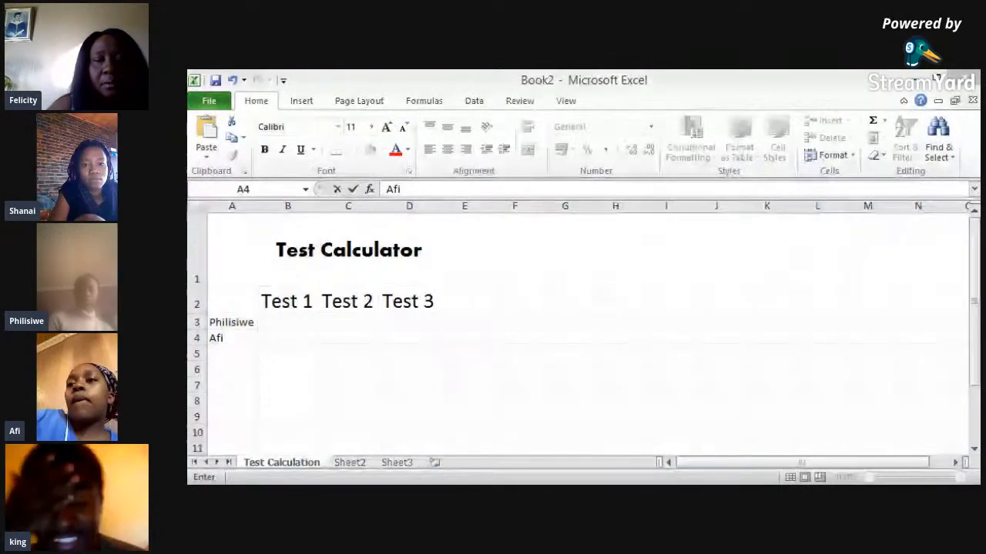
left_click(232, 338)
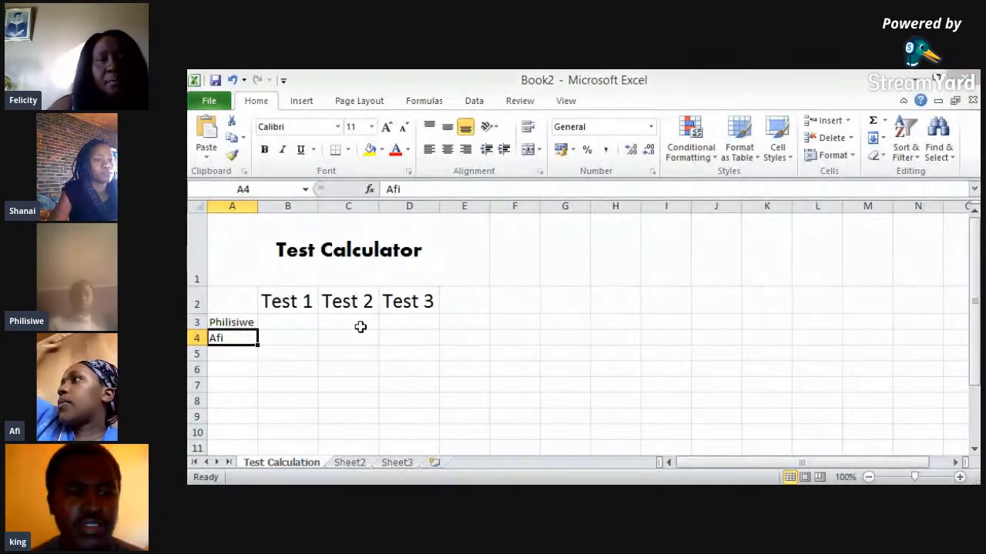
- Enter Consultant in cell A5 and another participant's name in A6, and AutoFit column A to its longest entry
left_click(231, 353)
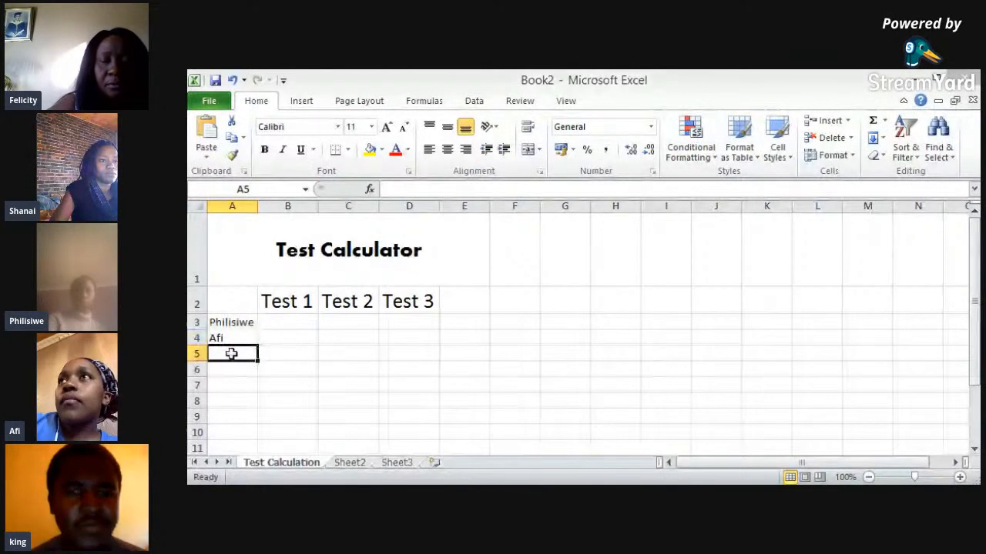
type("Consultant")
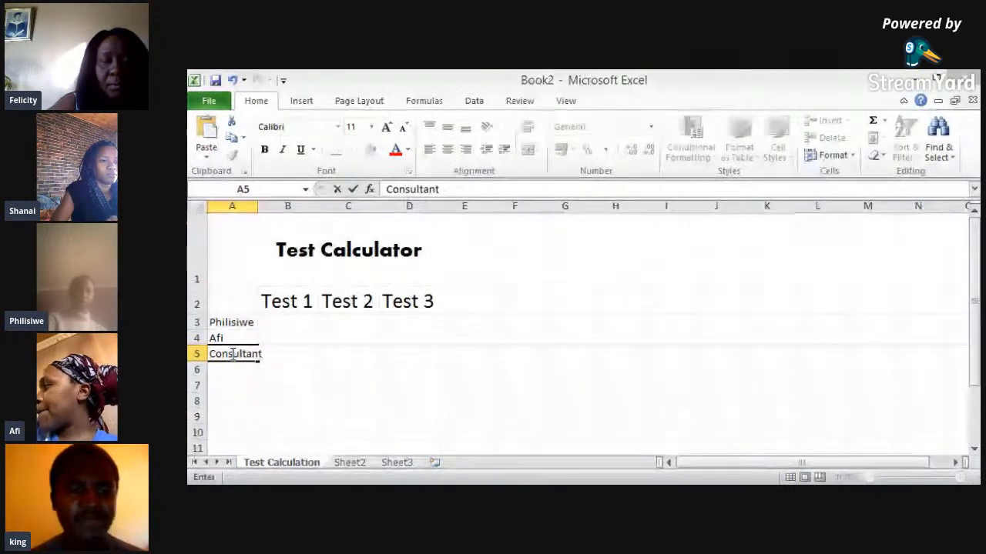
key("Return")
type("King")
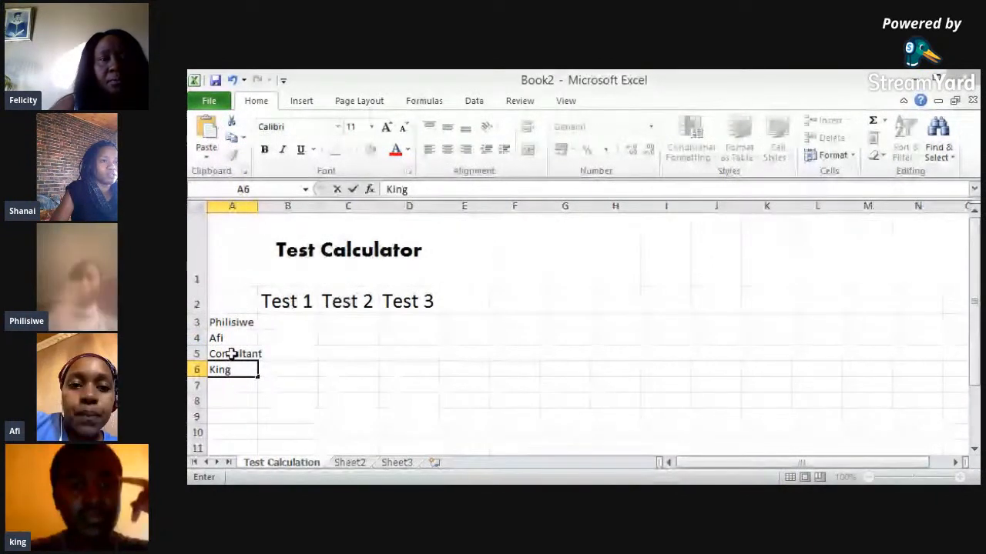
key("Return")
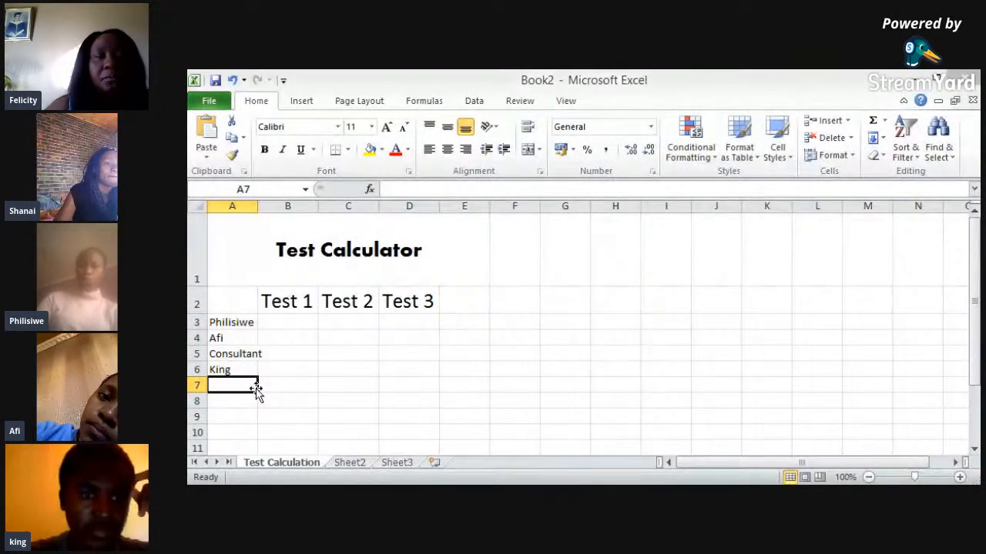
double_click(257, 208)
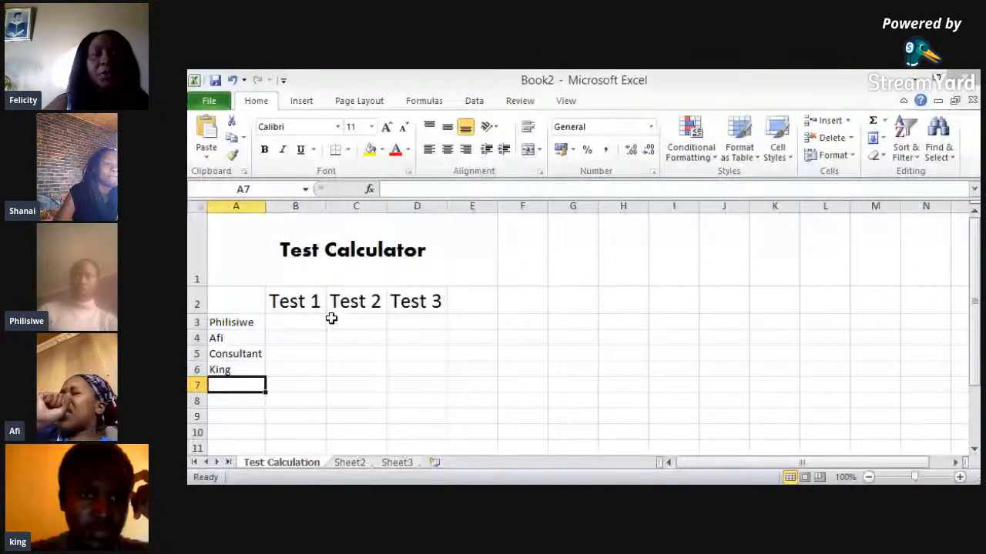
- Add the last participant's first name to the list in cell A7
left_click(233, 322)
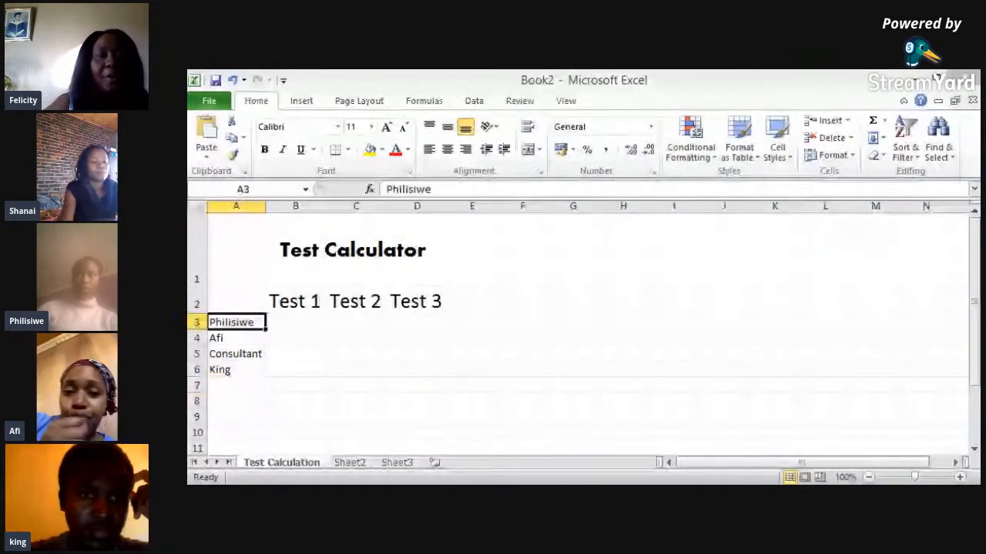
left_click(226, 387)
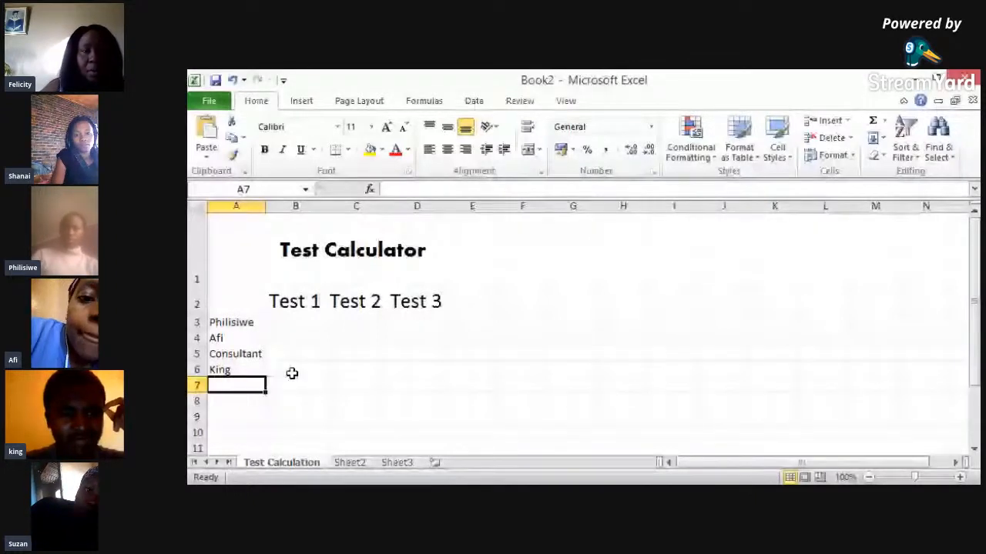
type("Su")
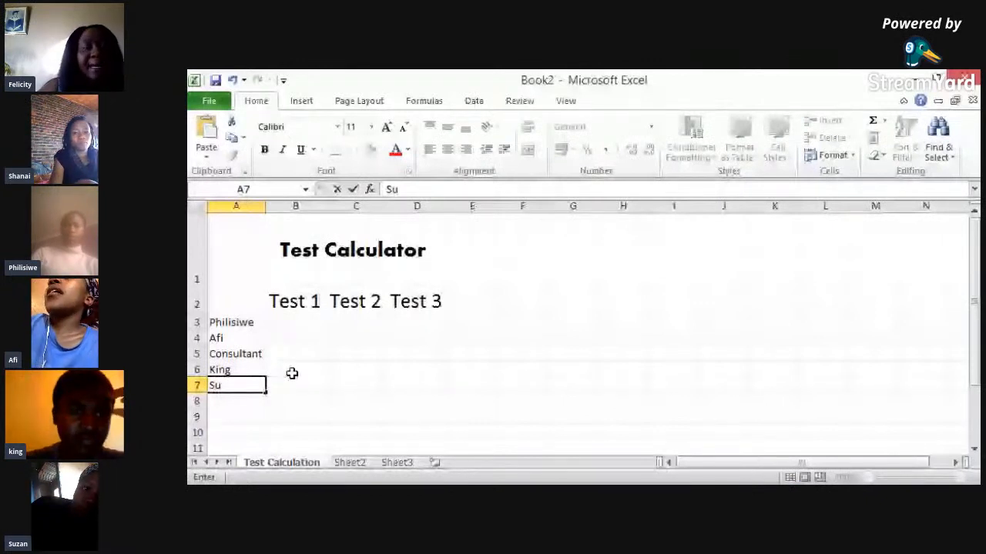
type("zan")
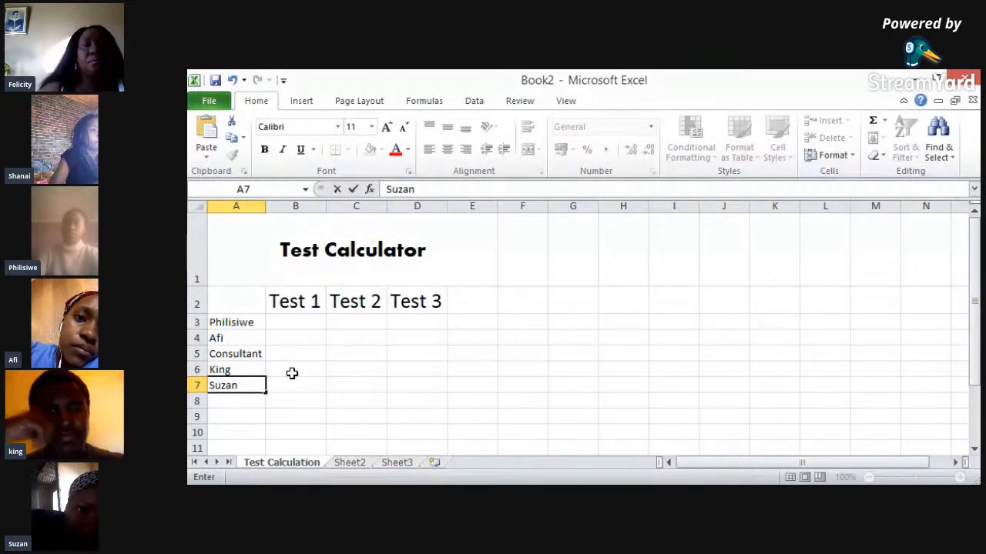
- Apply the Aharoni font to the table range A2:D7 and AutoFit column A to its longest entry
left_click(245, 296)
key("shift+Right")
key("shift+Right")
key("shift+Right")
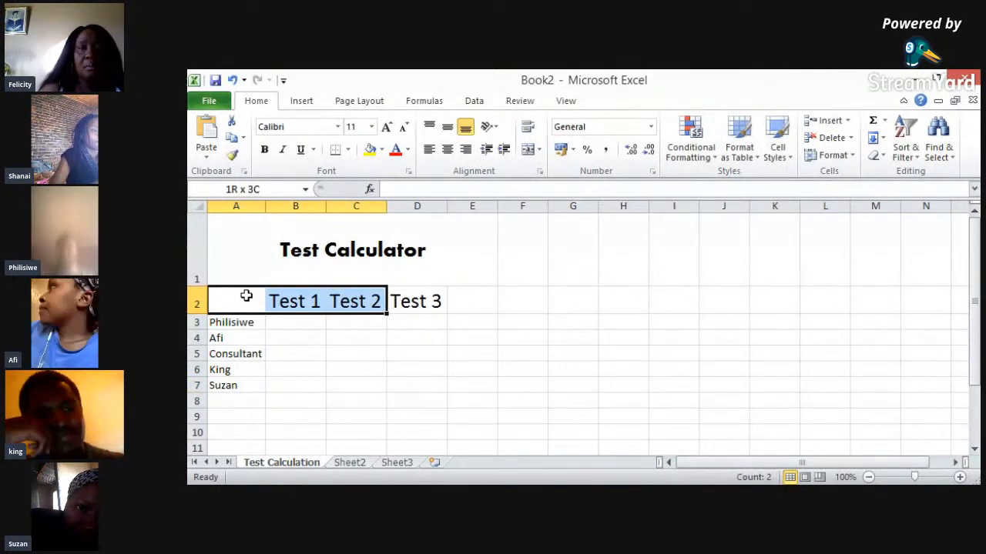
key("shift+Down")
key("shift+Down")
key("shift+Down")
key("shift+Down")
key("shift+Down")
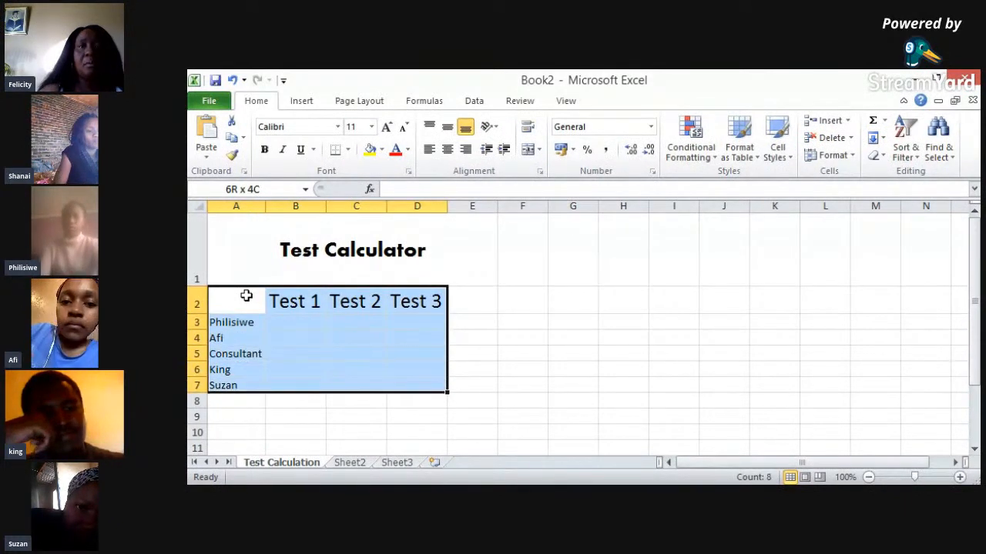
left_click(339, 127)
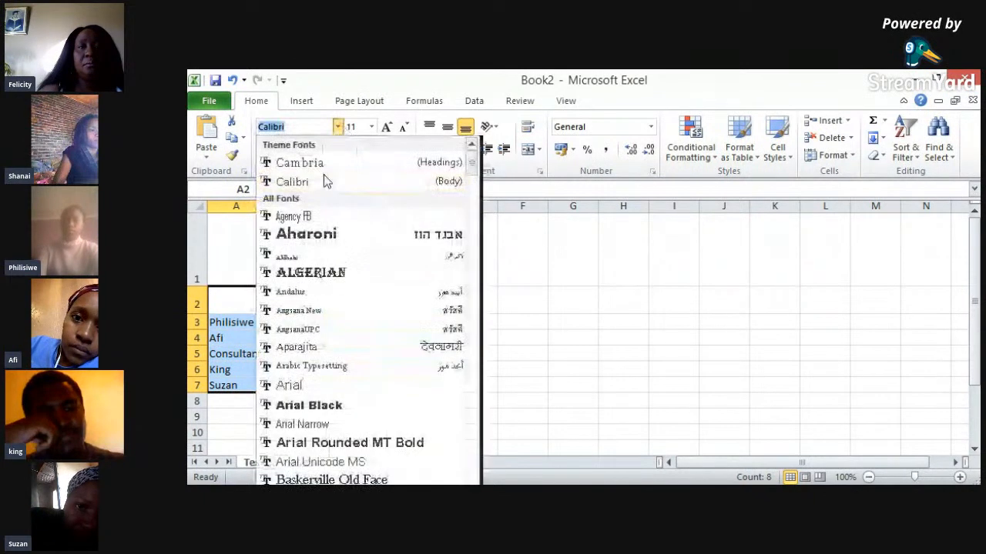
left_click(324, 236)
left_click(420, 334)
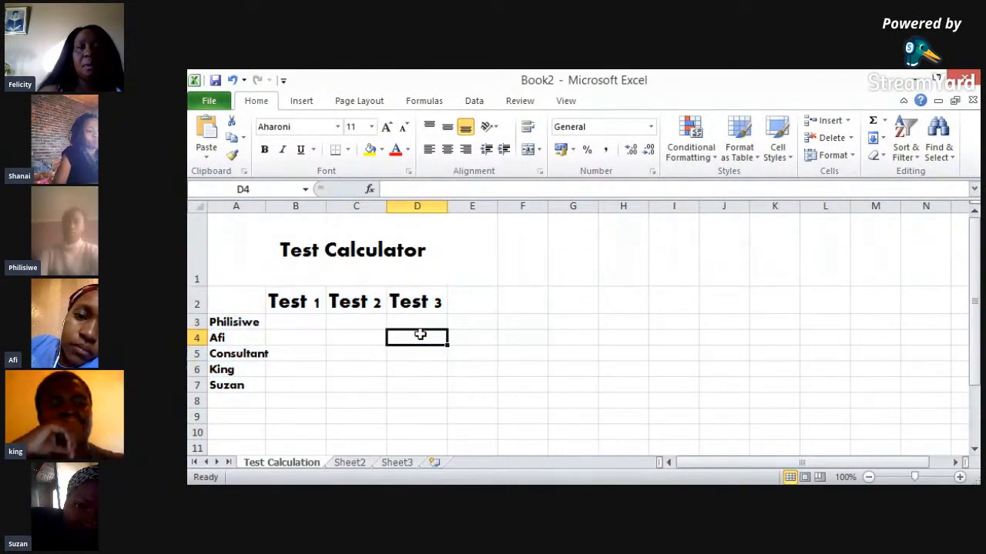
left_click(269, 240)
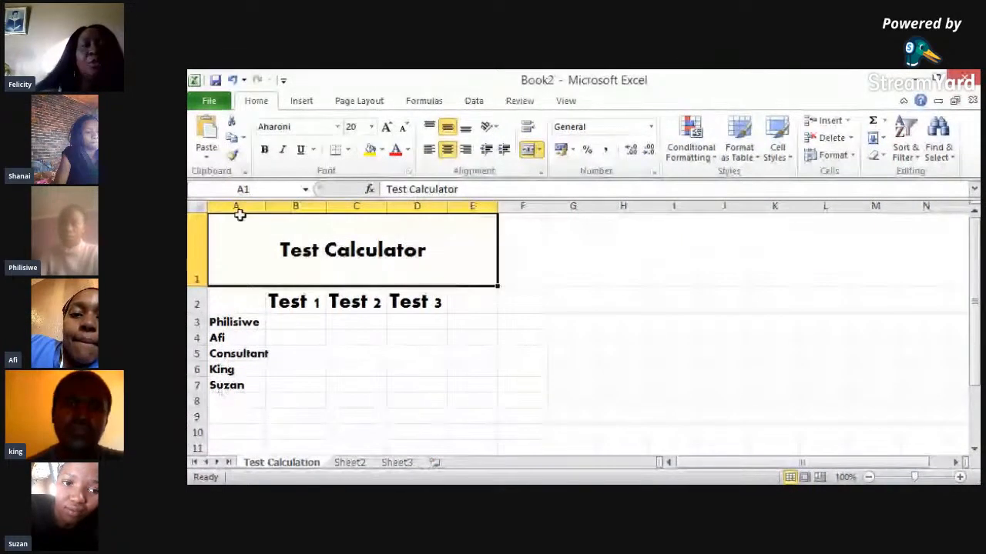
double_click(265, 206)
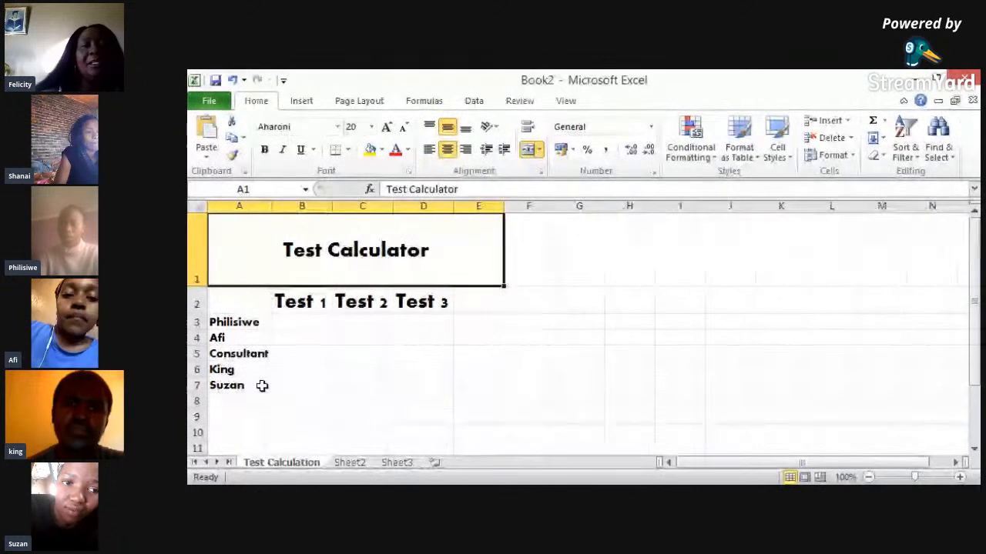
- Enter the first two participants' Test 1 scores, 95 in cell B3 and 80 in cell B4
left_click(294, 322)
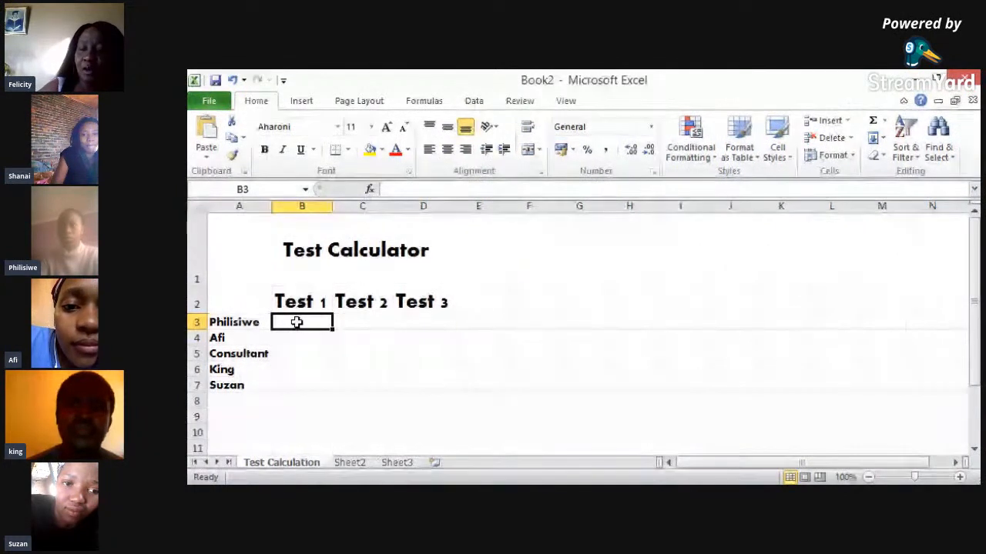
type("95")
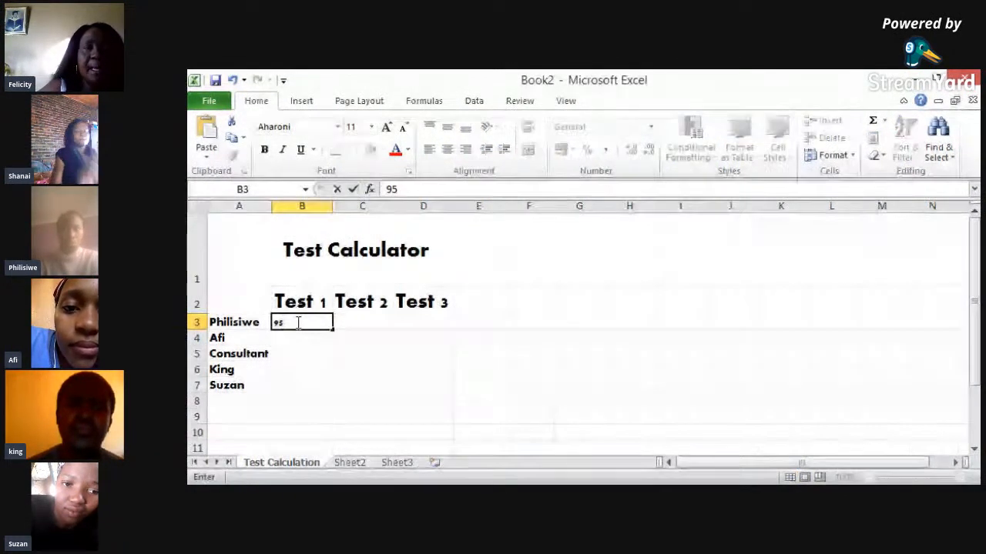
key("Return")
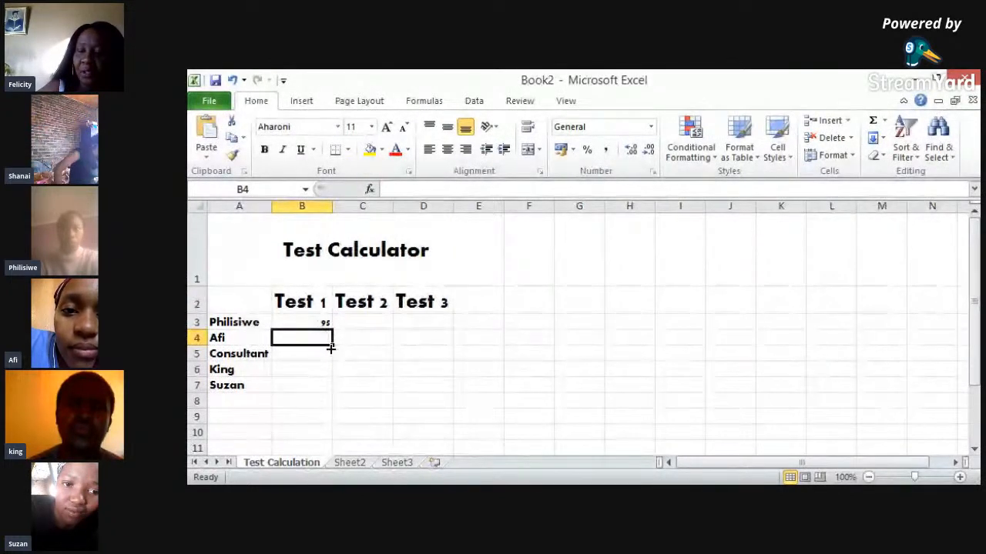
type("80")
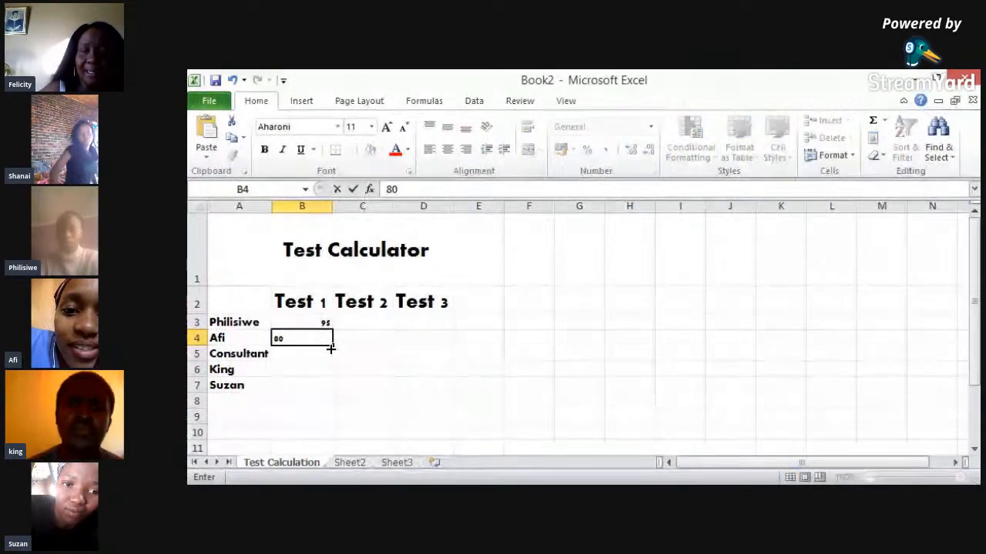
key("Return")
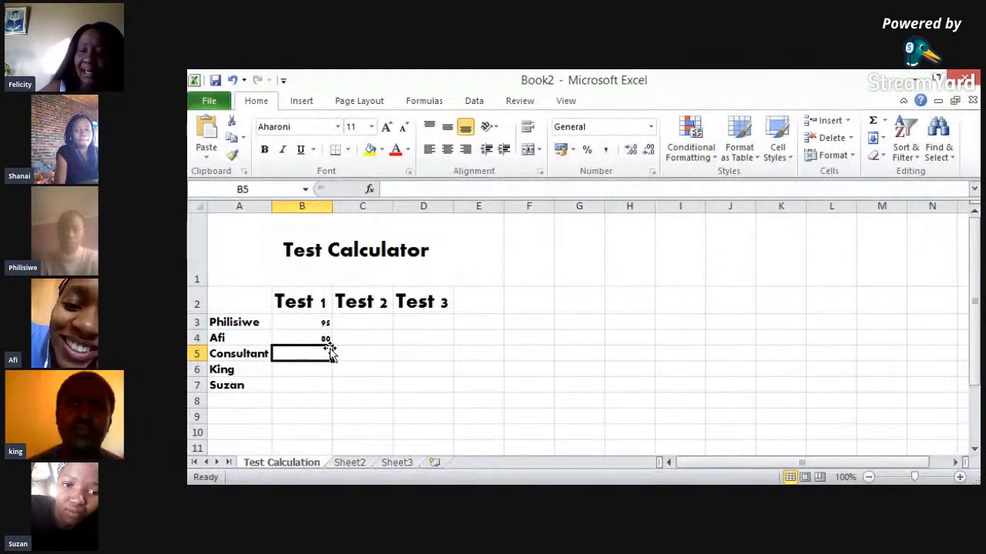
type("9")
key("Right")
key("Right")
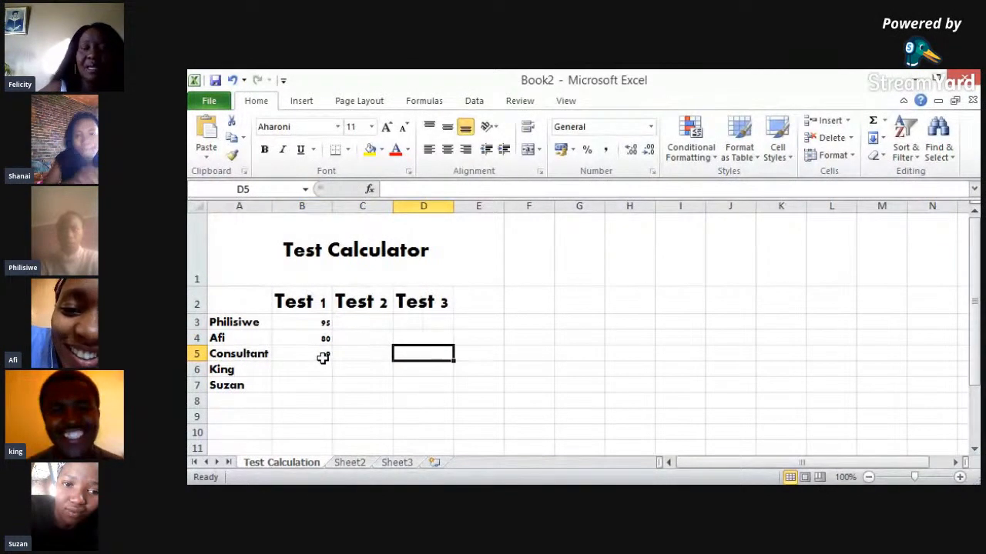
- Enter the remaining Test 1 scores 90, 85 and 60 in cells B5 to B7
left_click(323, 356)
type("9")
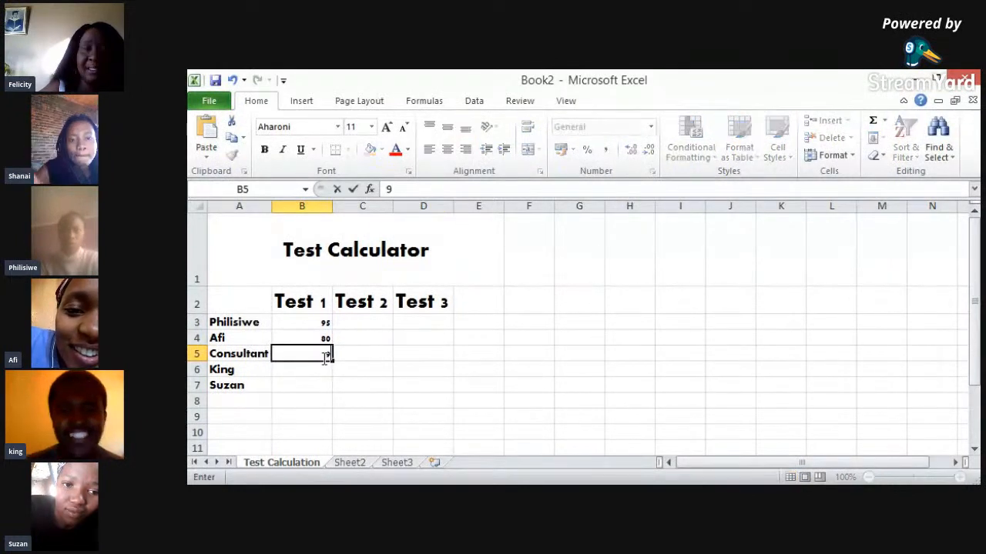
type("0")
key("Return")
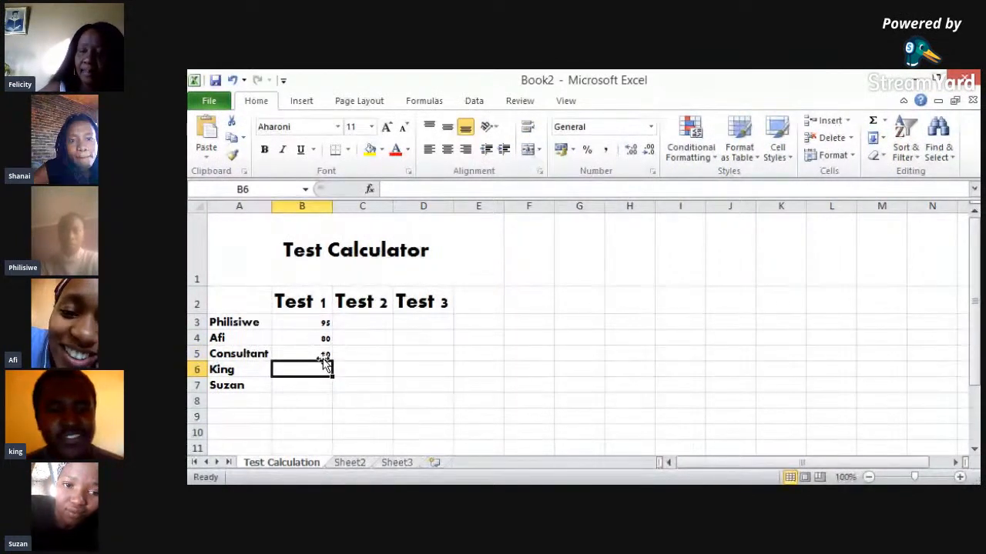
type("85")
key("Return")
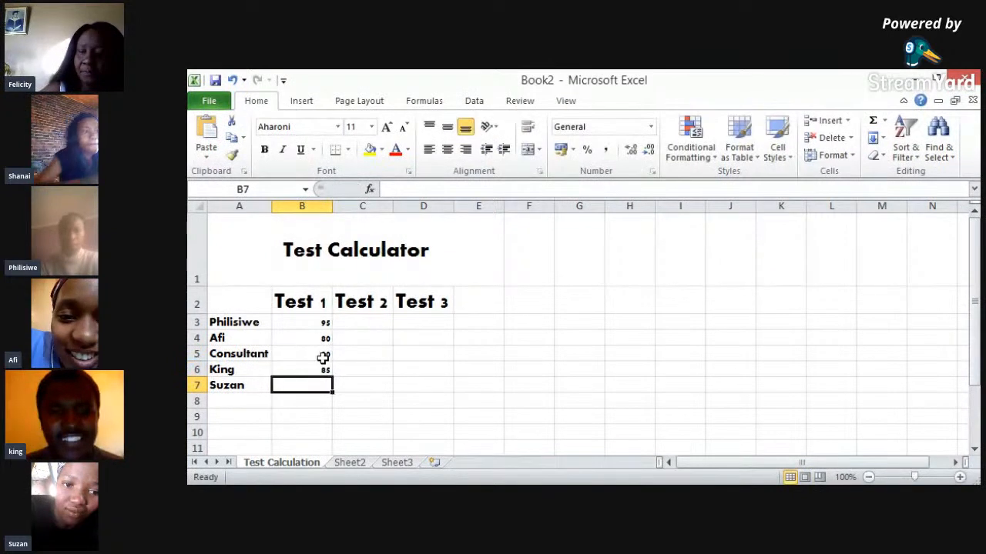
type("60")
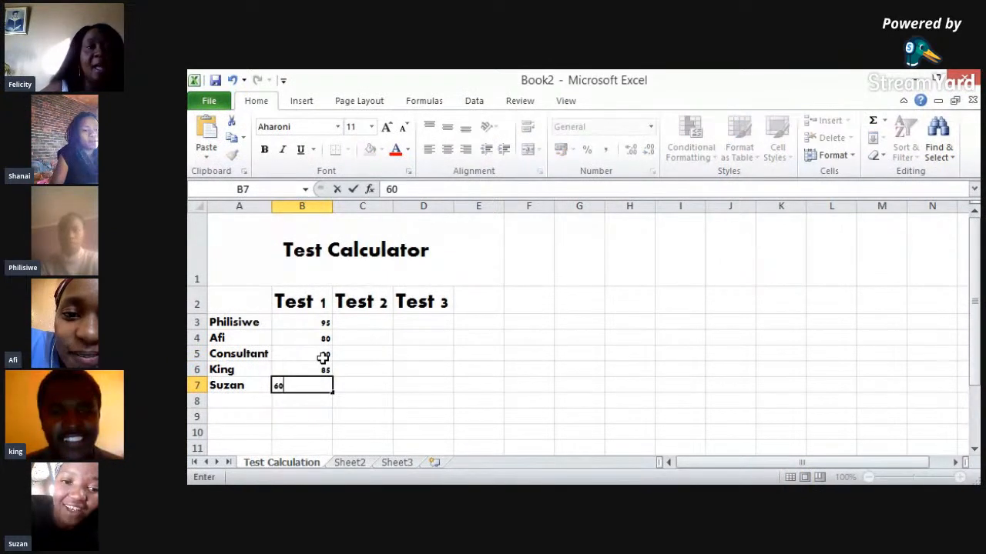
key("Return")
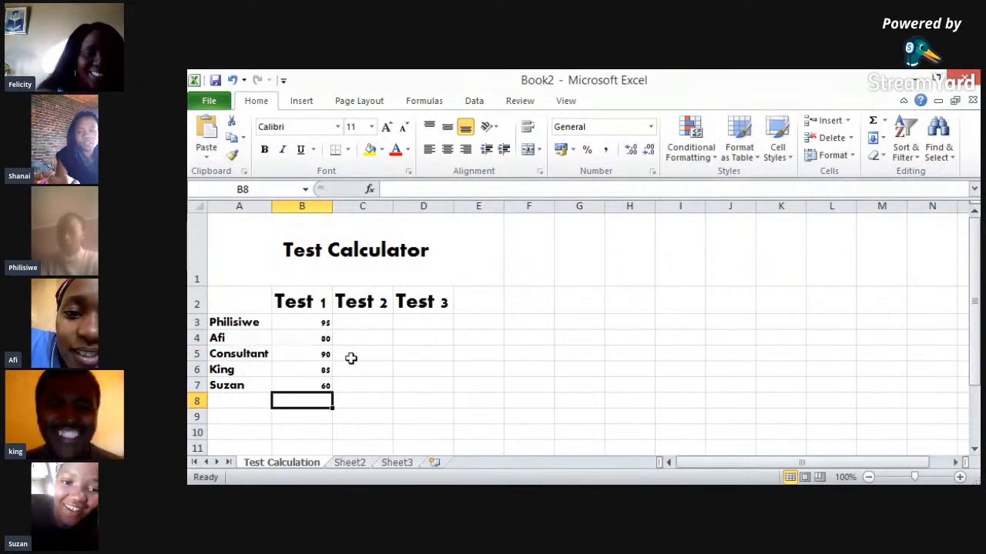
- Enter the last participant's scores in row 7, 0 for Test 2 and 50 for Test 3
left_click(368, 324)
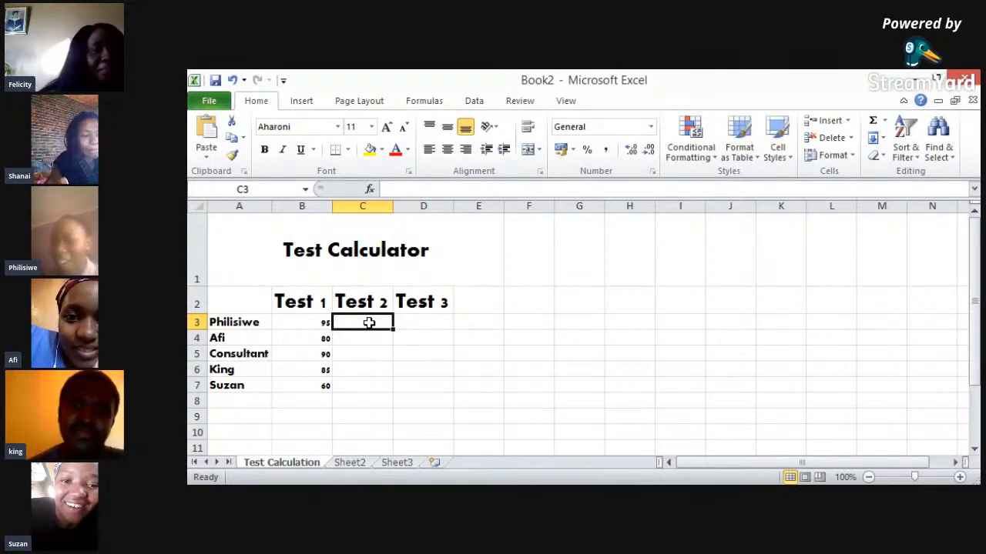
left_click(368, 384)
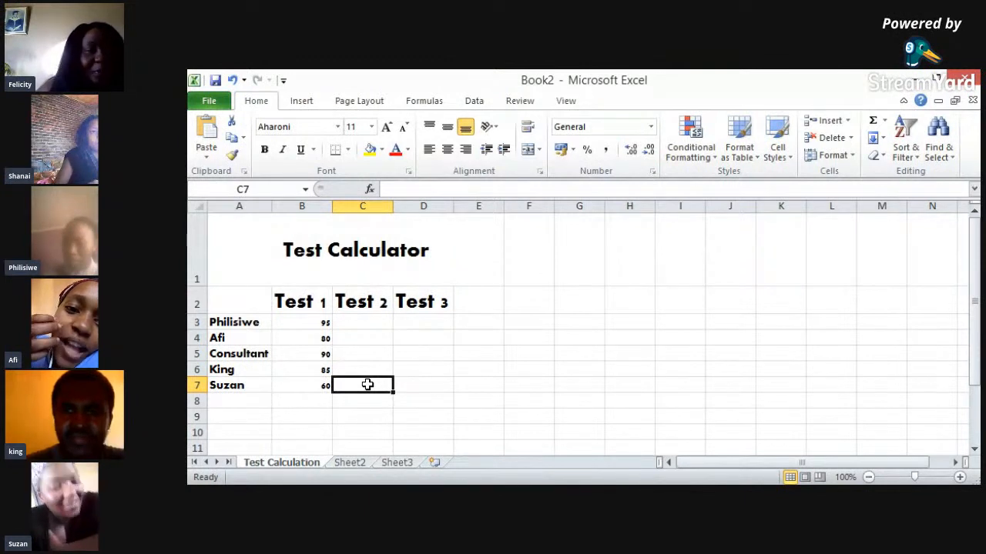
type("0")
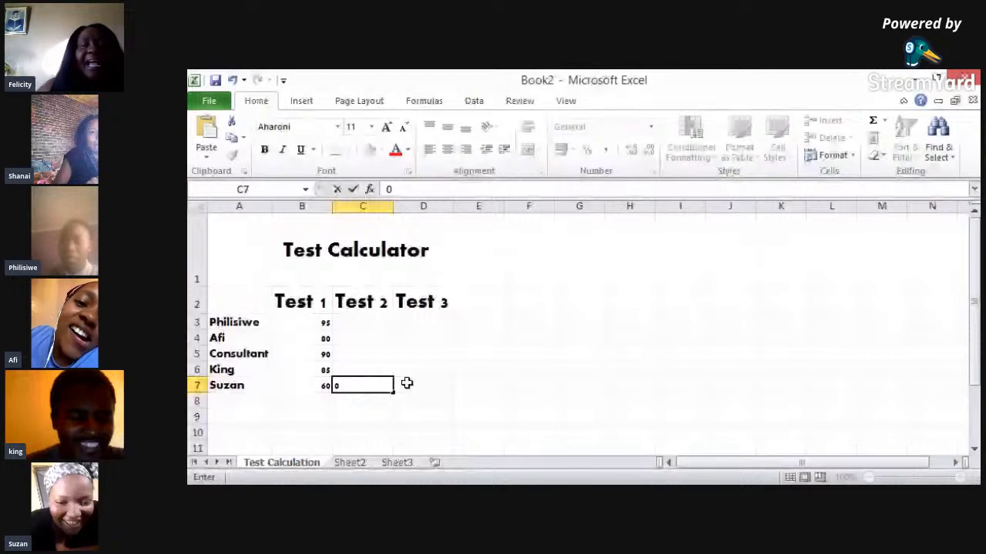
left_click(406, 384)
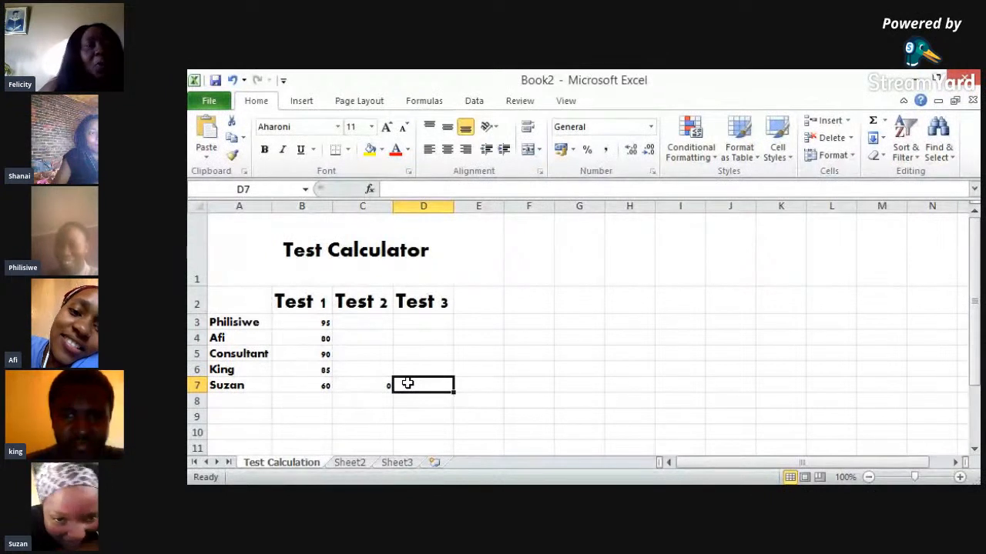
type("50")
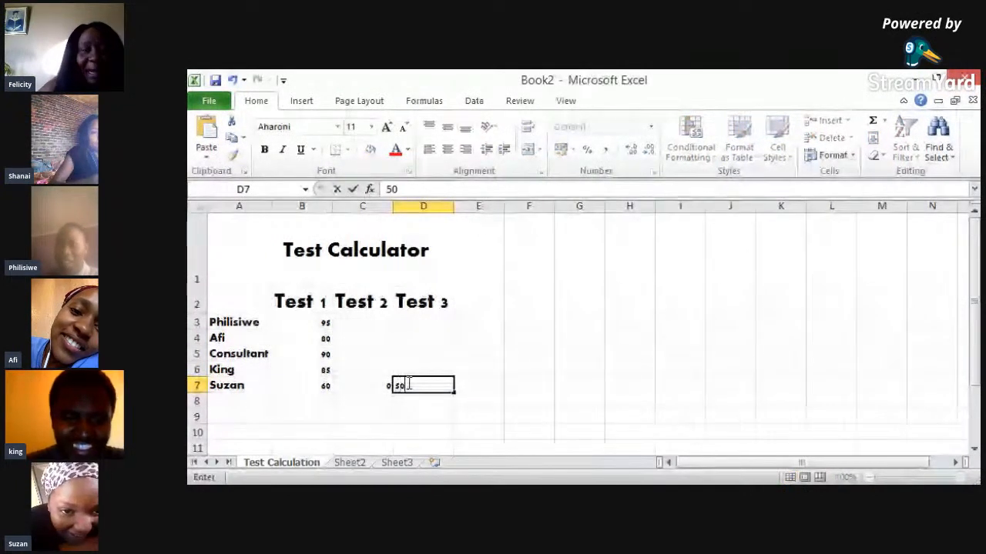
- Enter the Test 2 scores 90 in cell C6 and 100 in cell C5
left_click(387, 367)
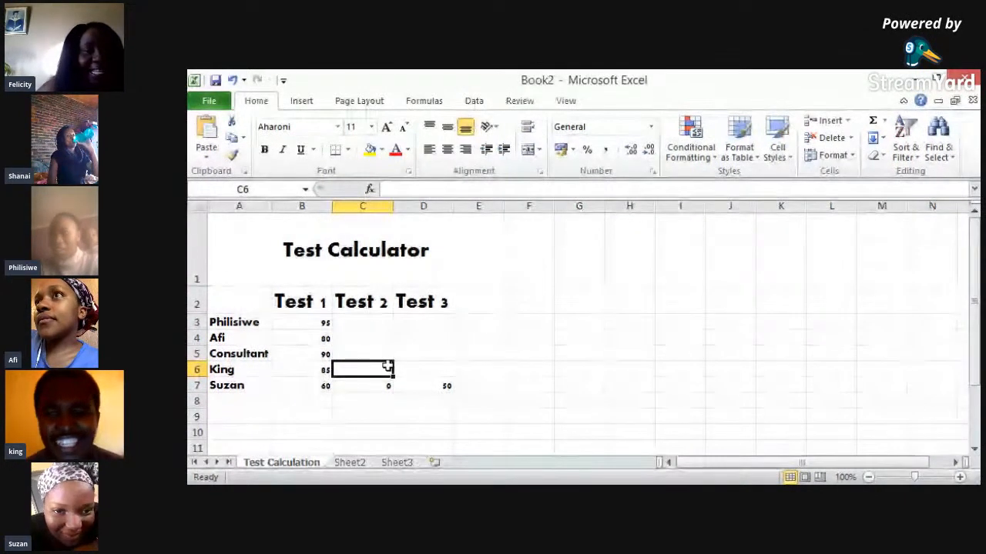
type("90")
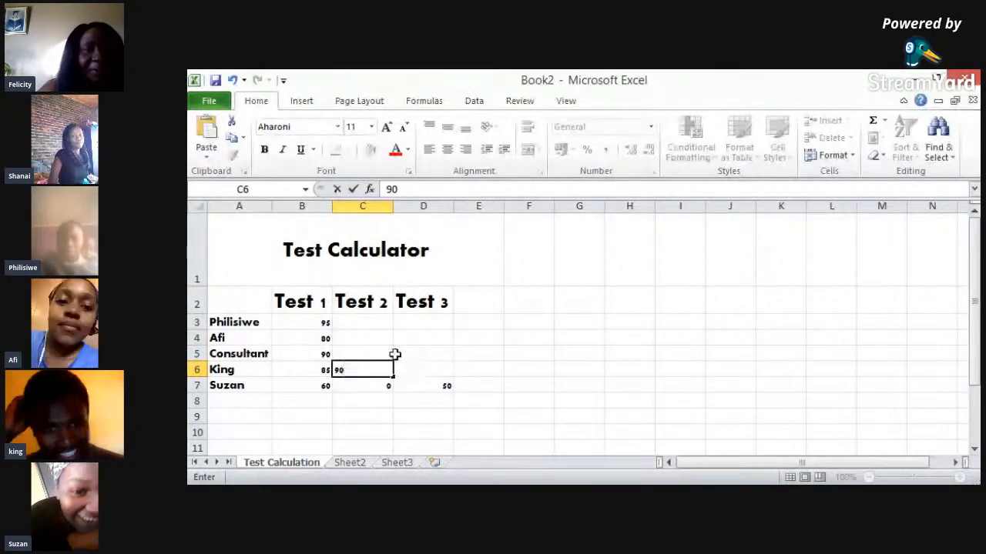
left_click(387, 355)
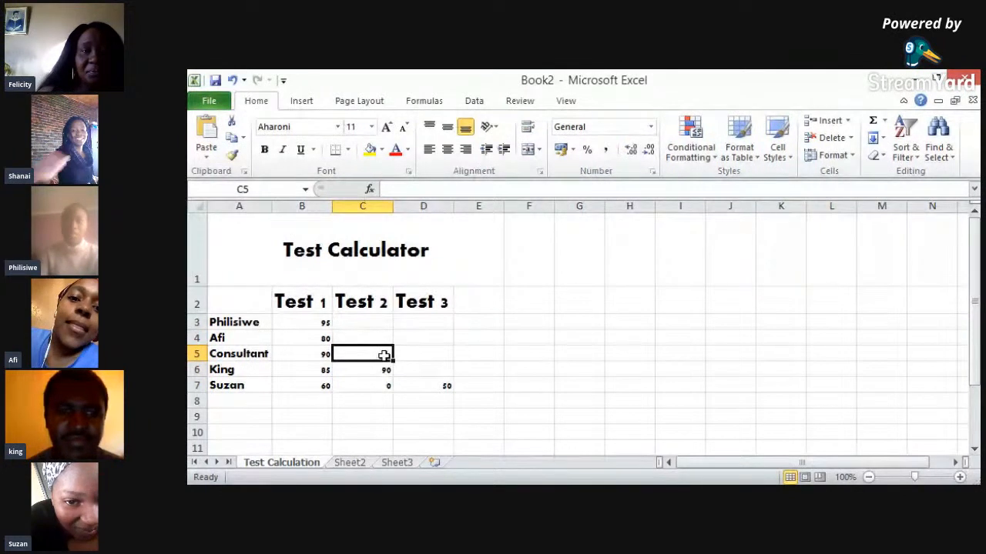
type("100")
key("Return")
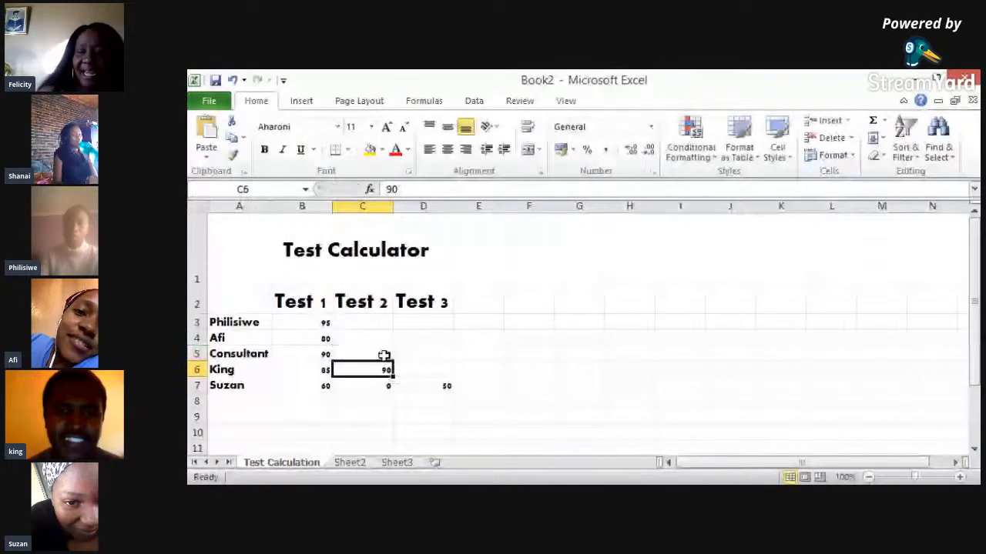
- Enter the first two participants' Test 2 scores, 75 in cell C4 and 100 in cell C3
left_click(383, 337)
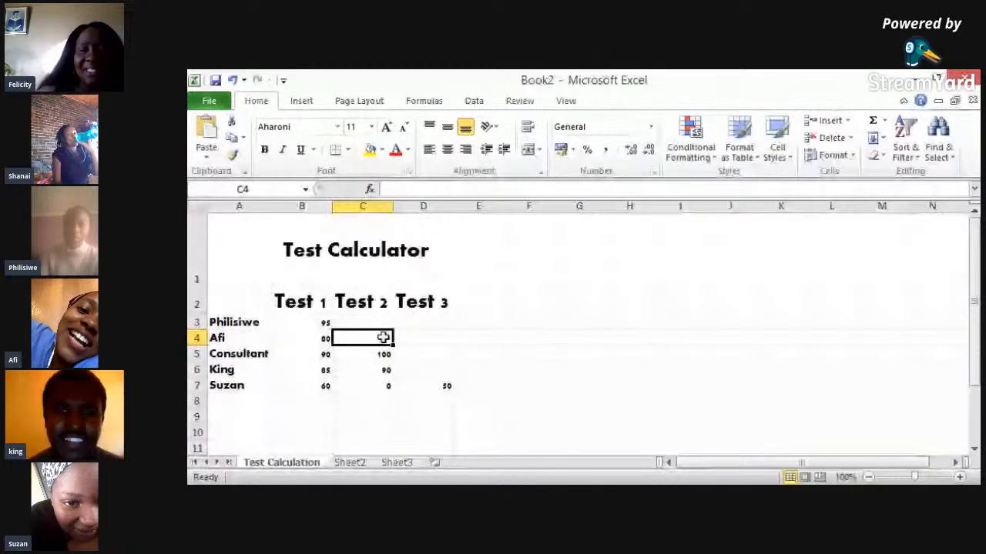
type("75")
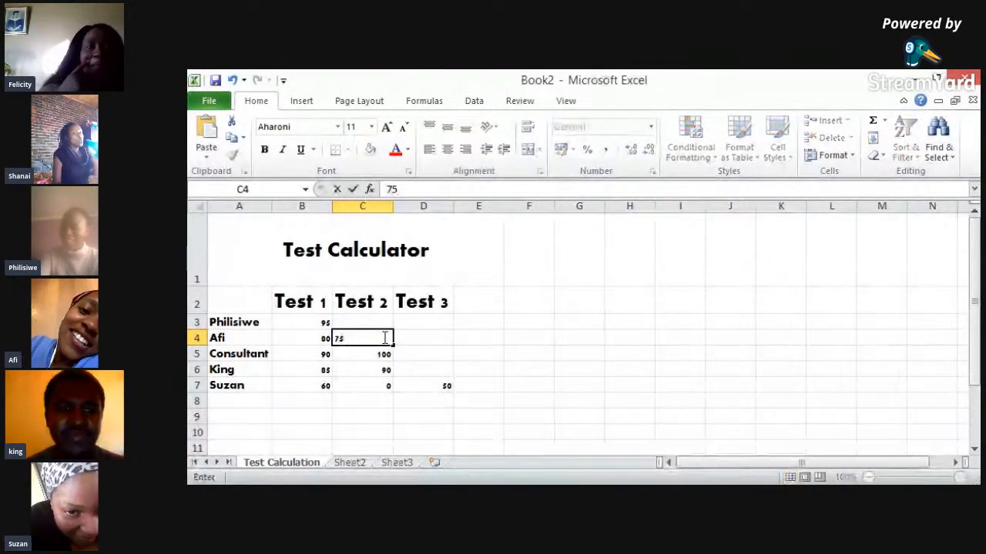
key("Return")
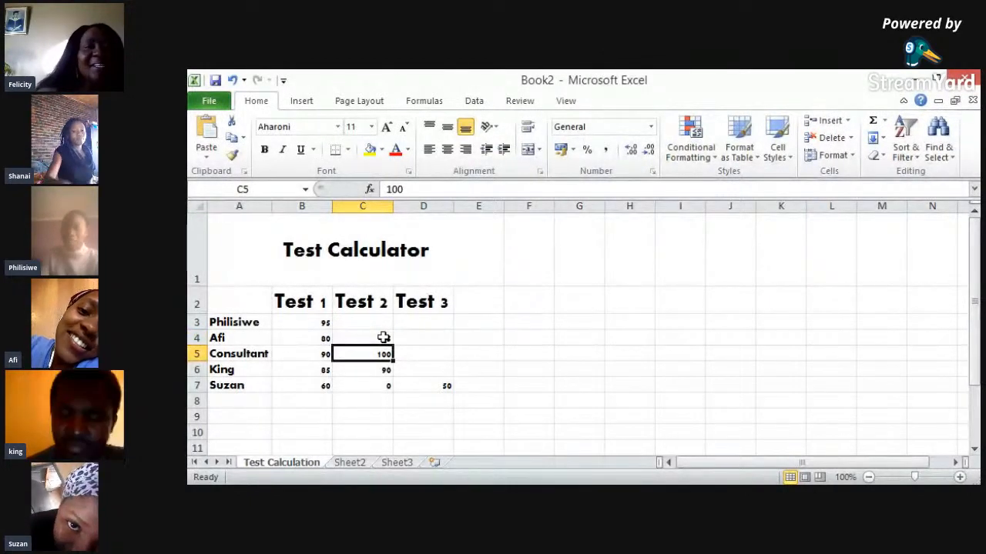
left_click(382, 322)
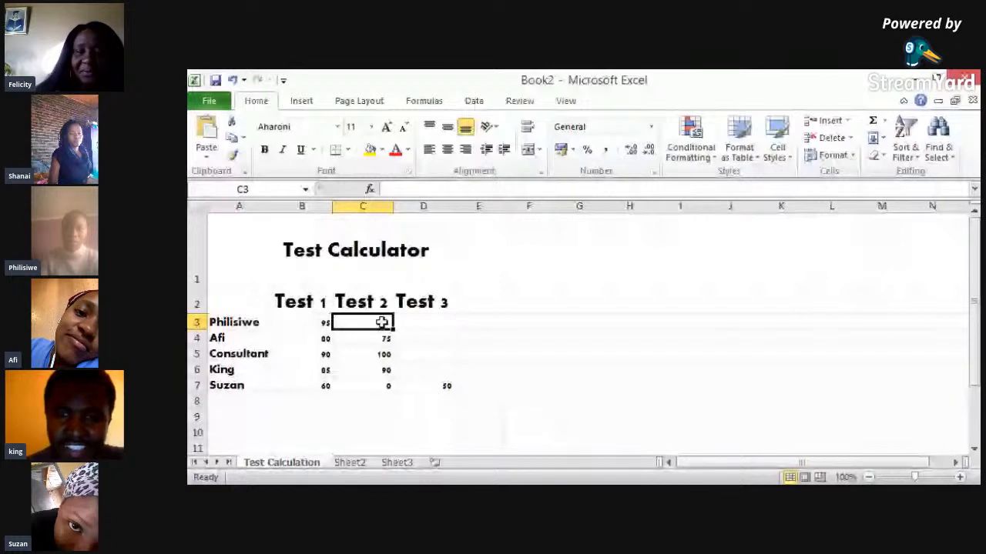
type("1")
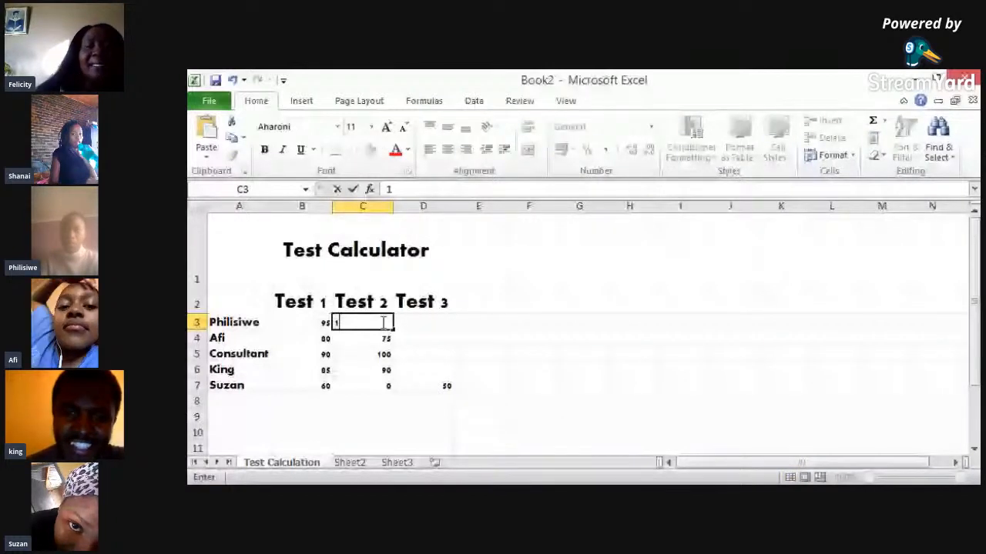
type("00")
key("Return")
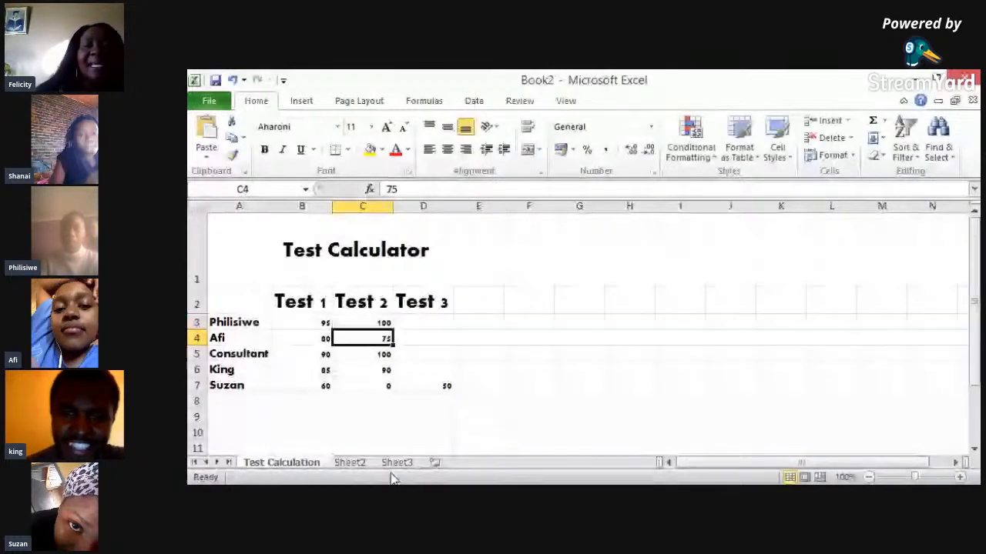
- Enter the Test 3 scores 0, 0, 100 and 0 in cells D3 to D6
left_click(432, 323)
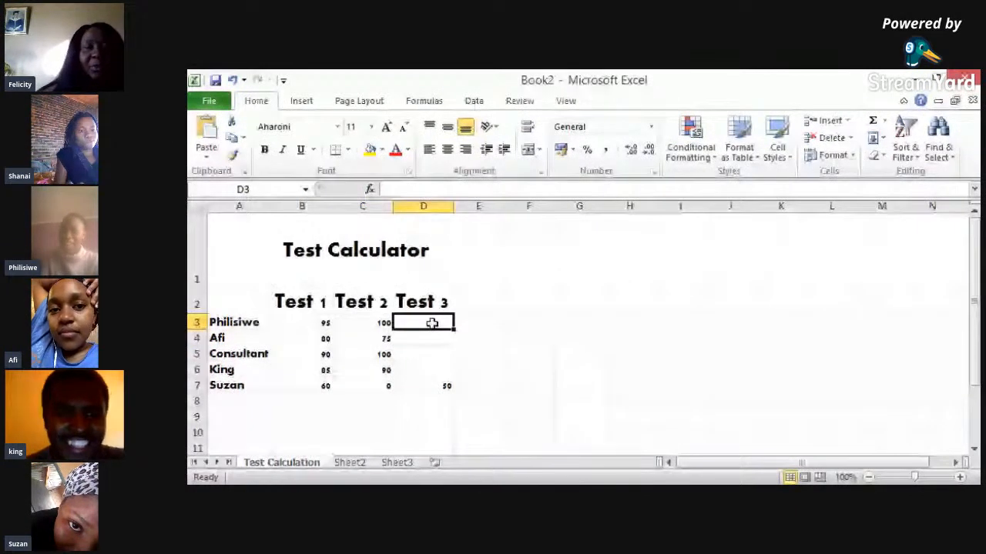
type("0")
key("Return")
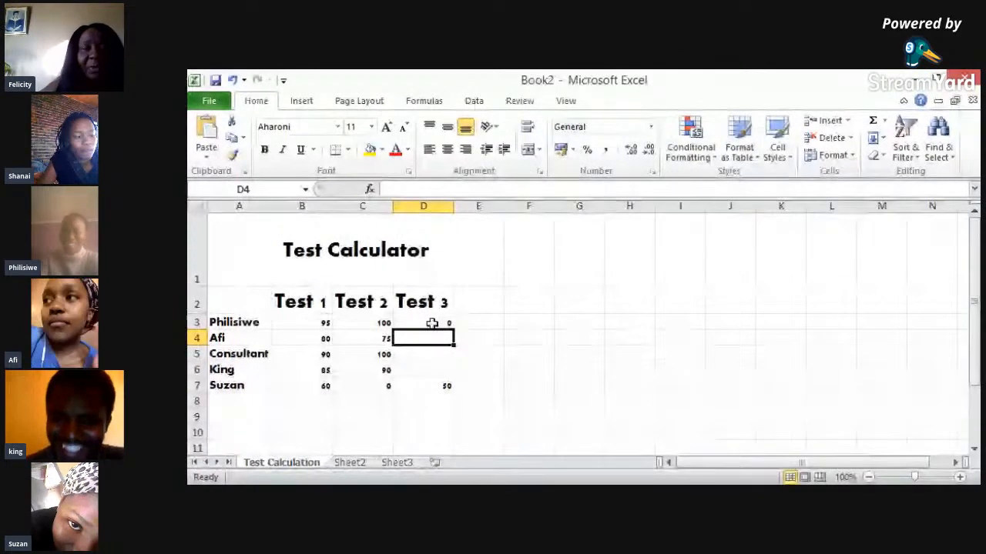
type("0")
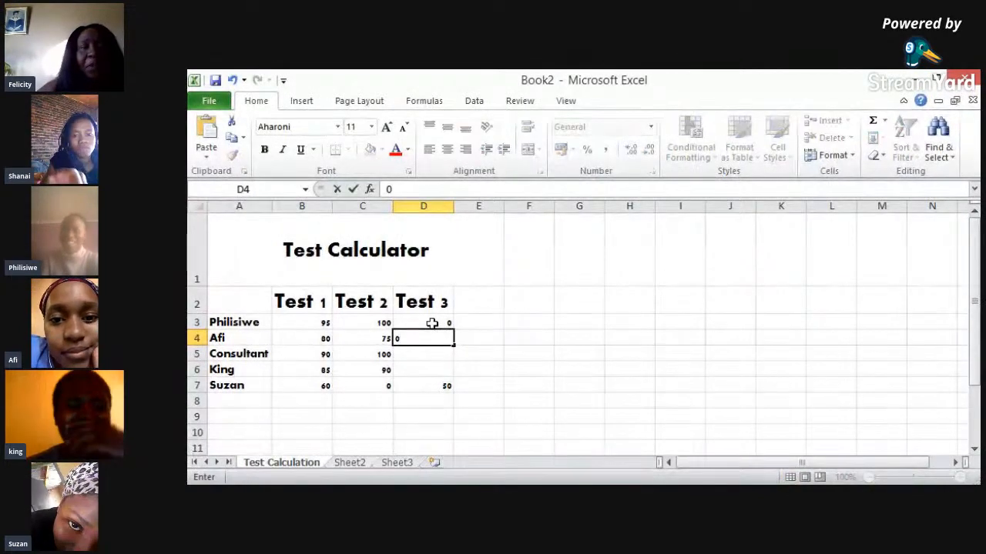
key("Return")
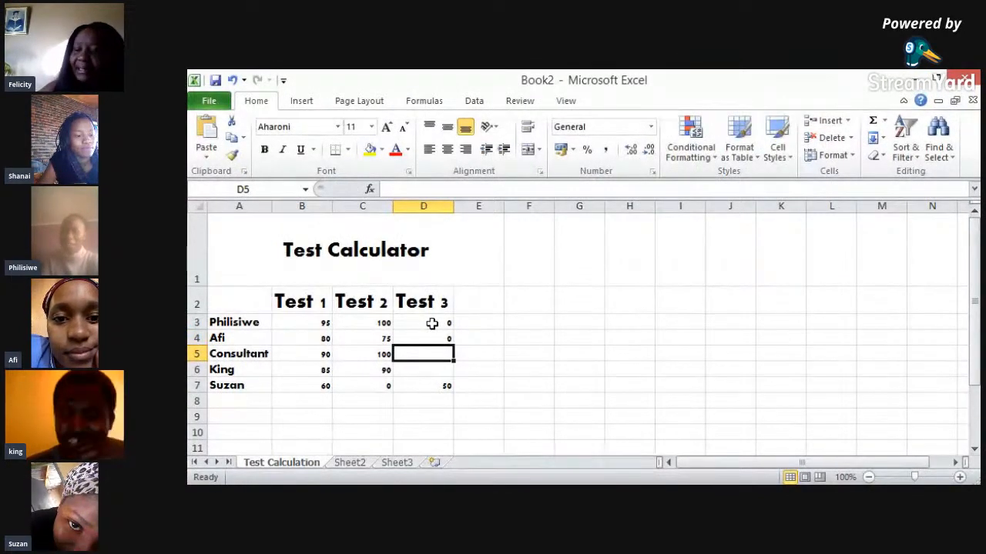
type("100")
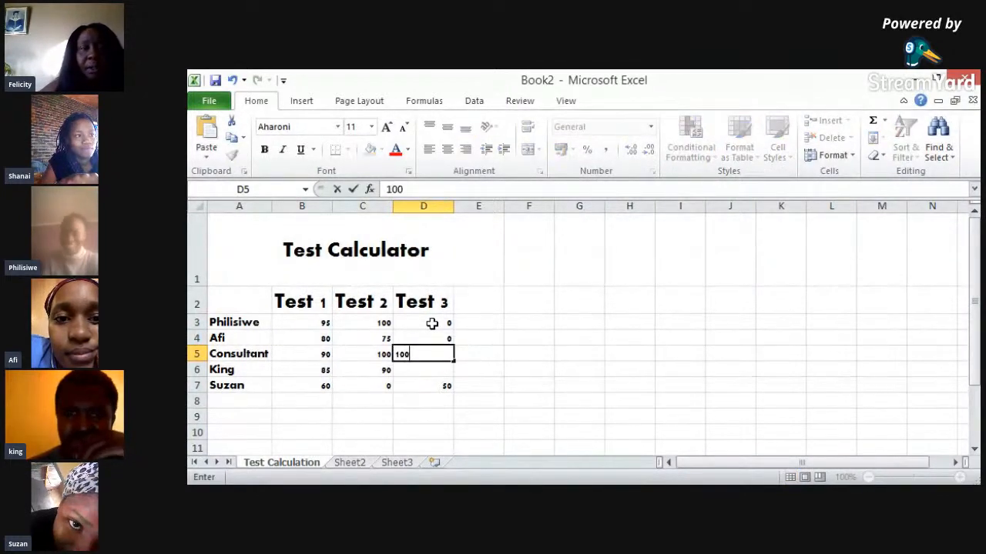
key("Return")
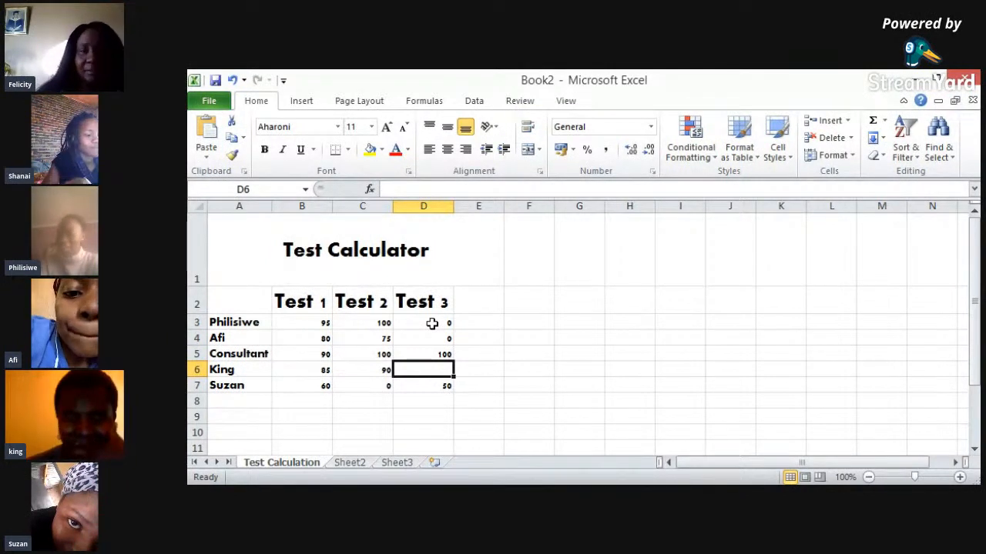
type("0")
key("Return")
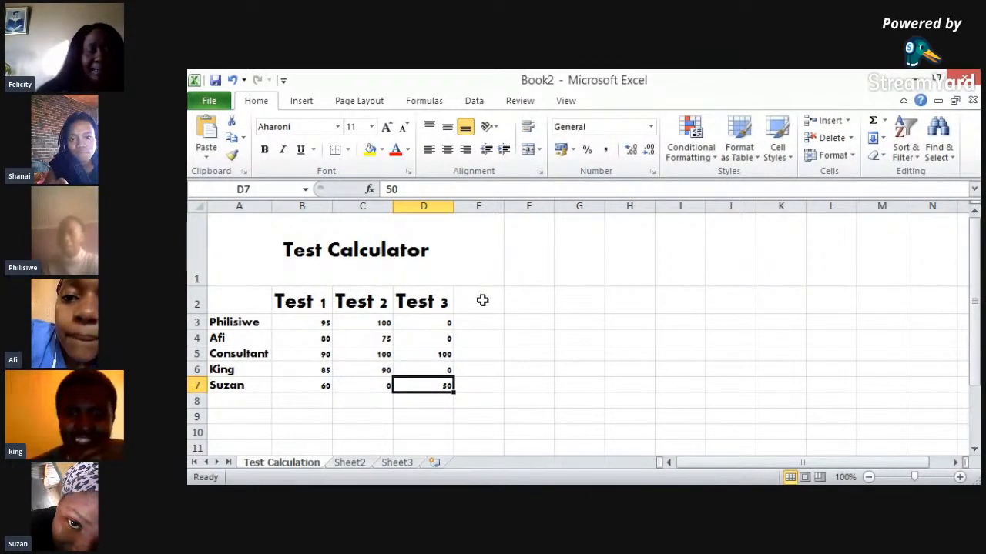
- Add the heading "Final Mark" in cell E2 and fit column E's width to it
left_click(482, 301)
type("Fi")
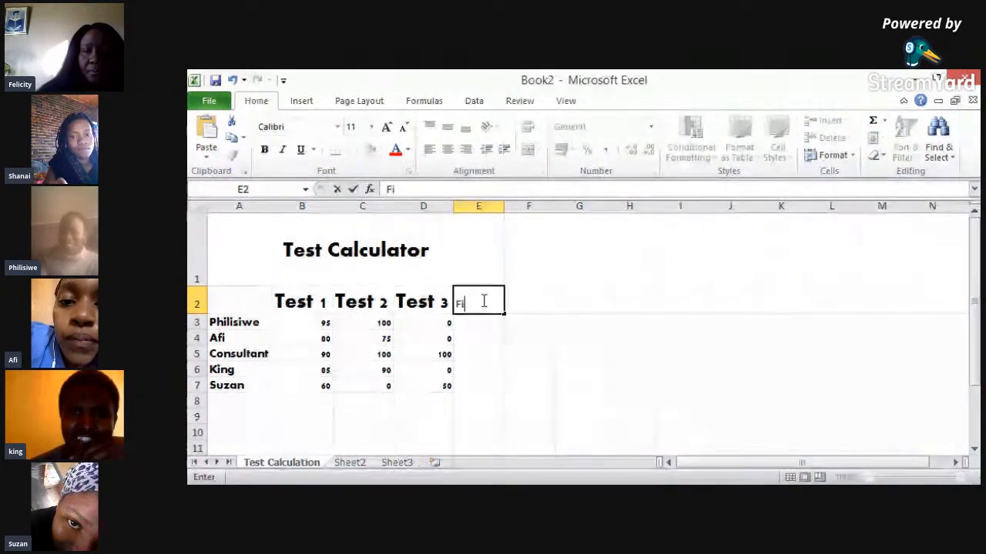
type("nal")
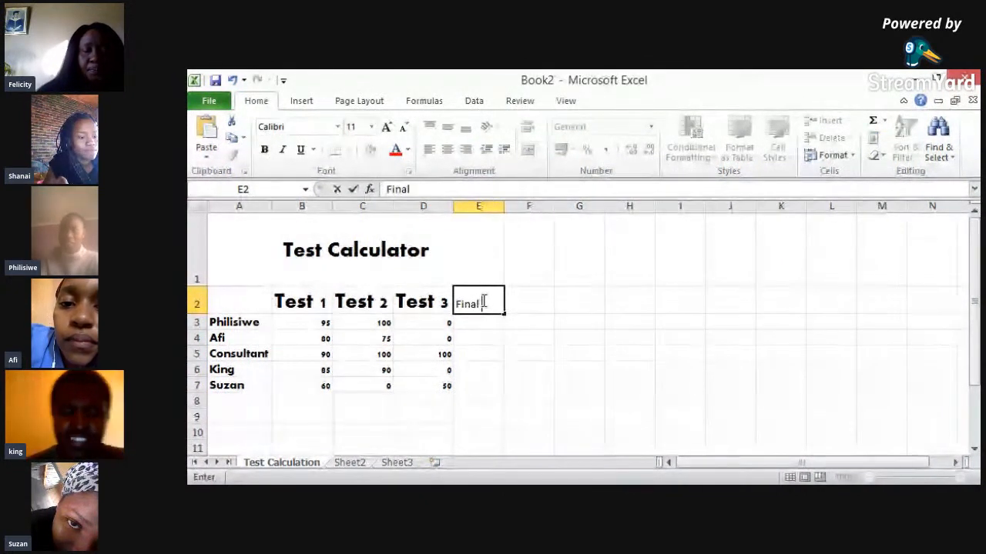
type(" MArk")
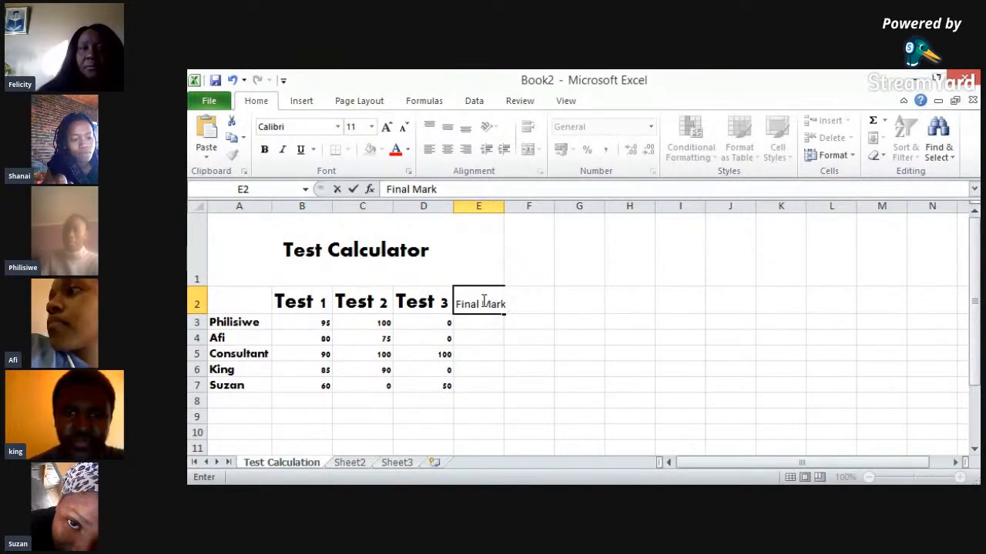
key("Return")
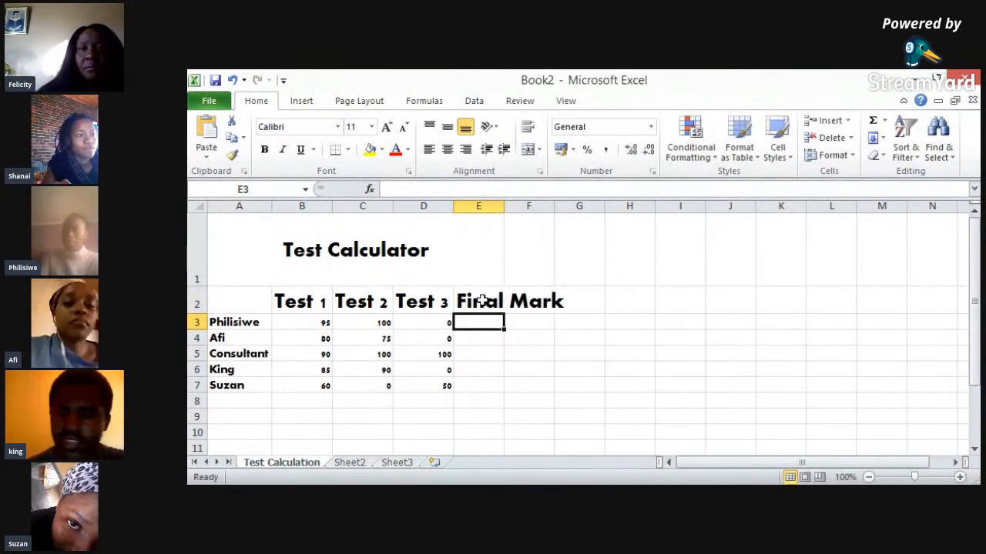
double_click(504, 205)
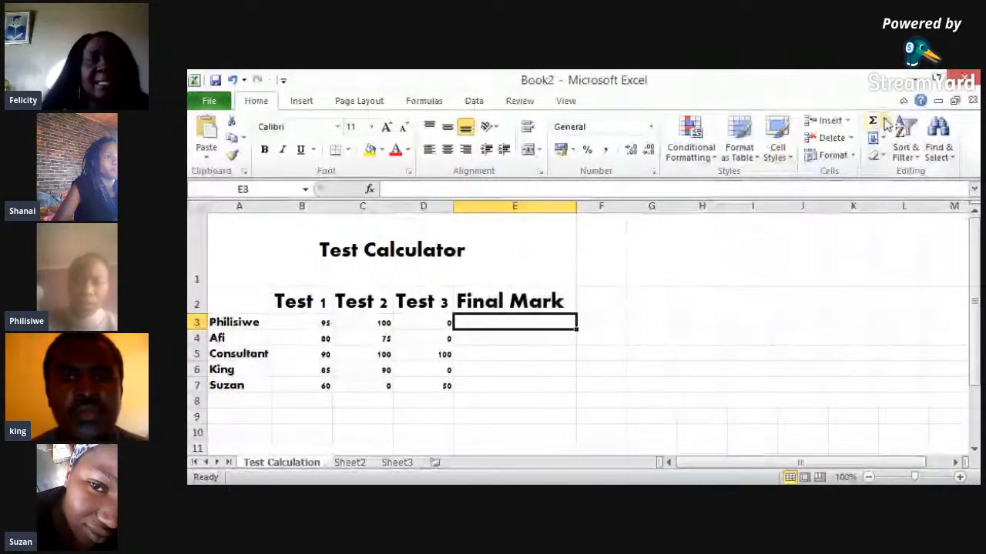
- Calculate the final mark in cell E3 with =AVERAGE(B3:D3) and fill the formula down to E7
left_click(885, 125)
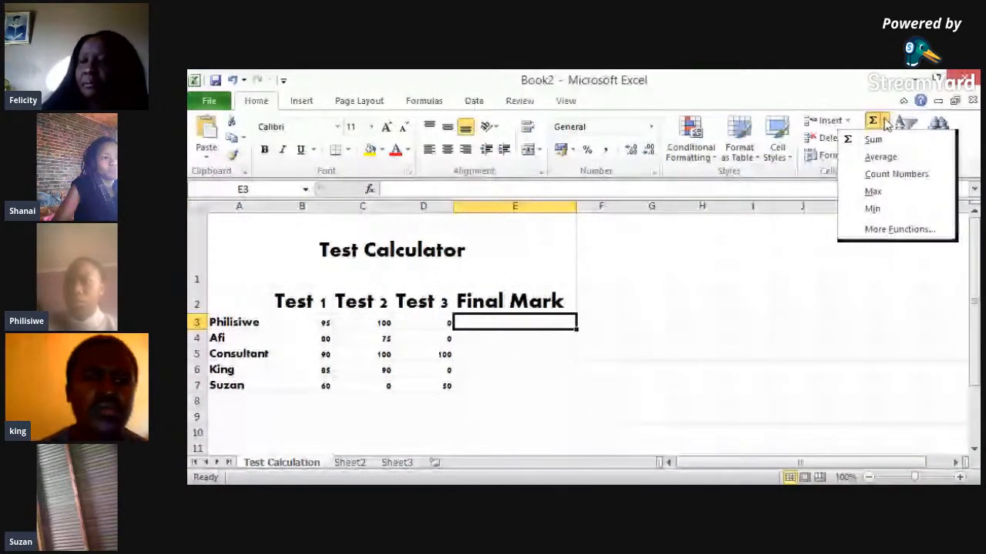
left_click(750, 98)
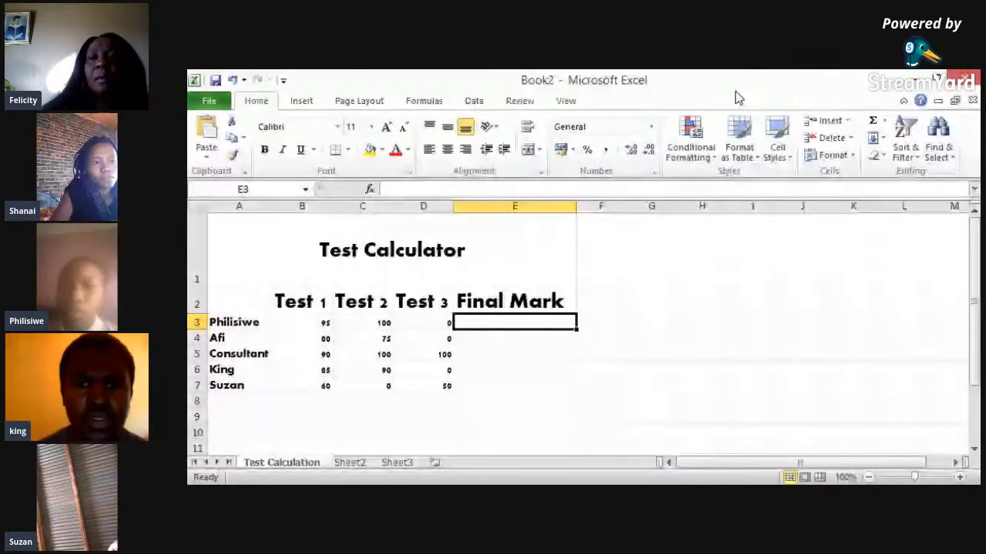
left_click(883, 121)
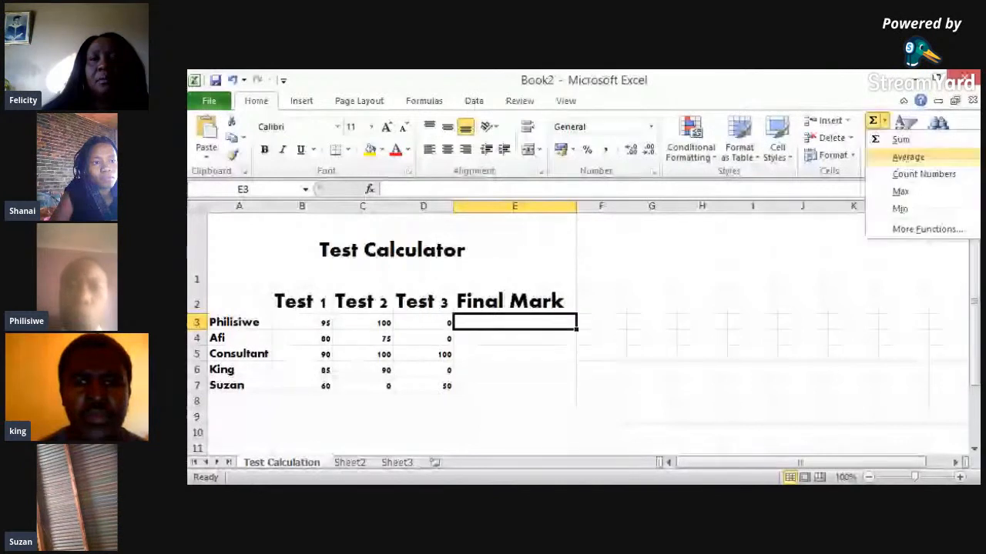
left_click(908, 156)
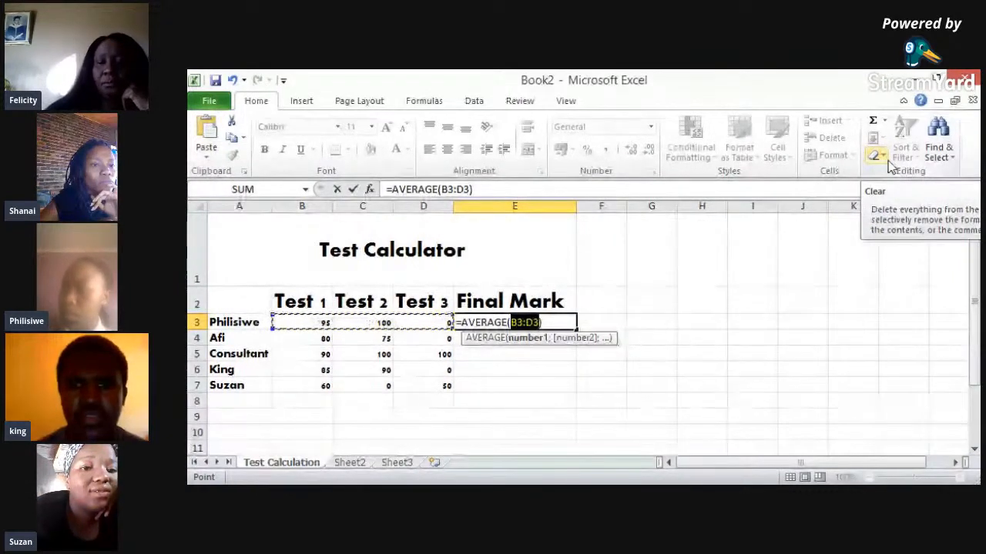
key("Return")
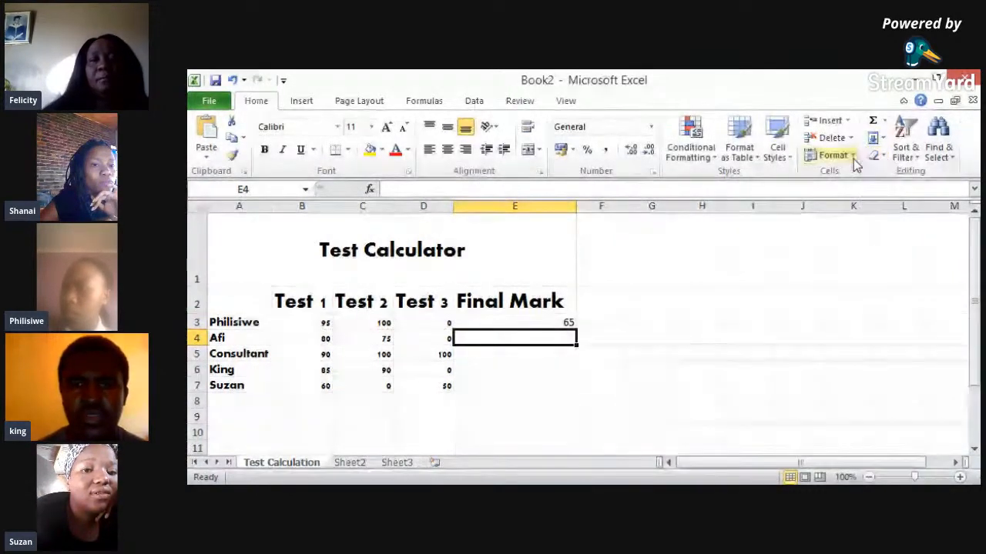
left_click(567, 322)
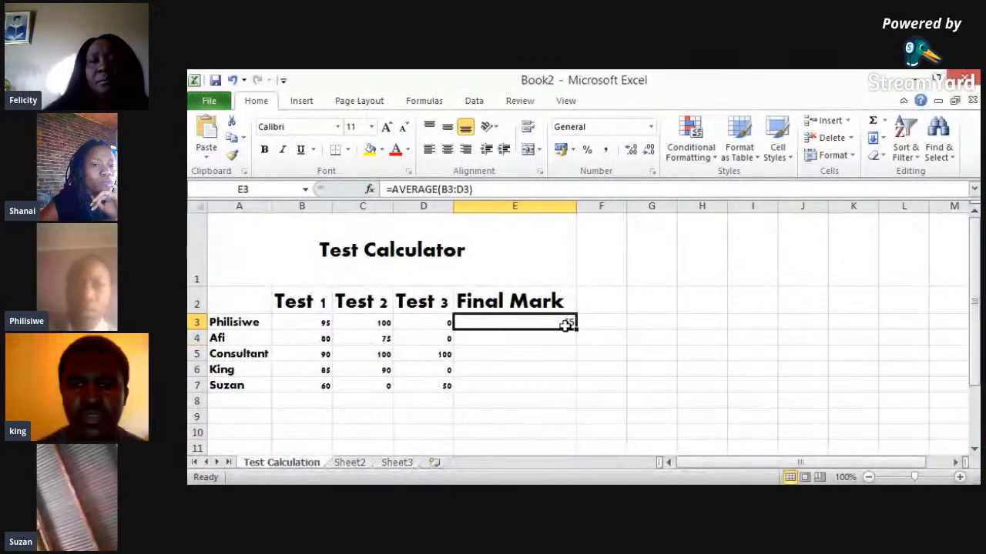
left_click_drag(579, 333, 583, 395)
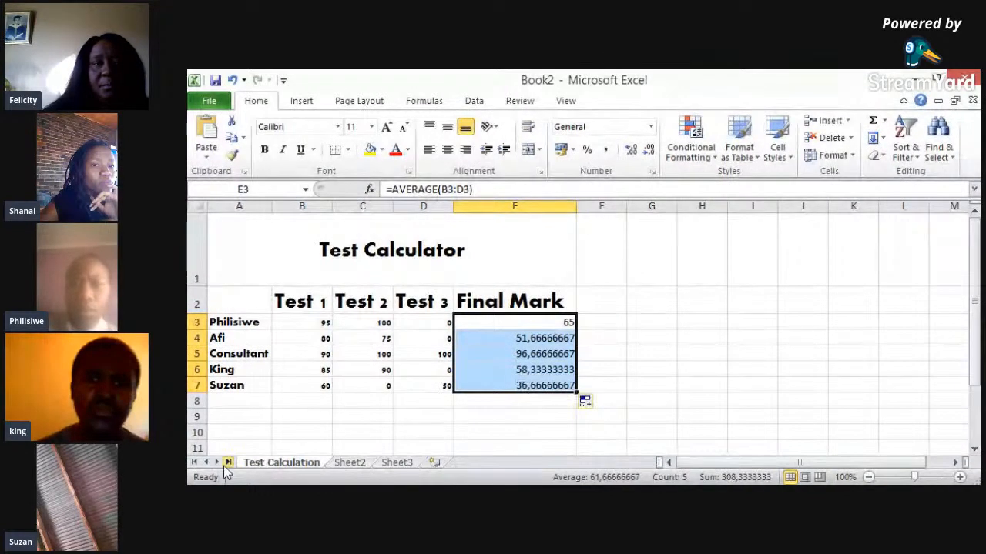
- Add the row label "Average" in cell A9, below the participant list, and select the adjacent cell B9
left_click(236, 415)
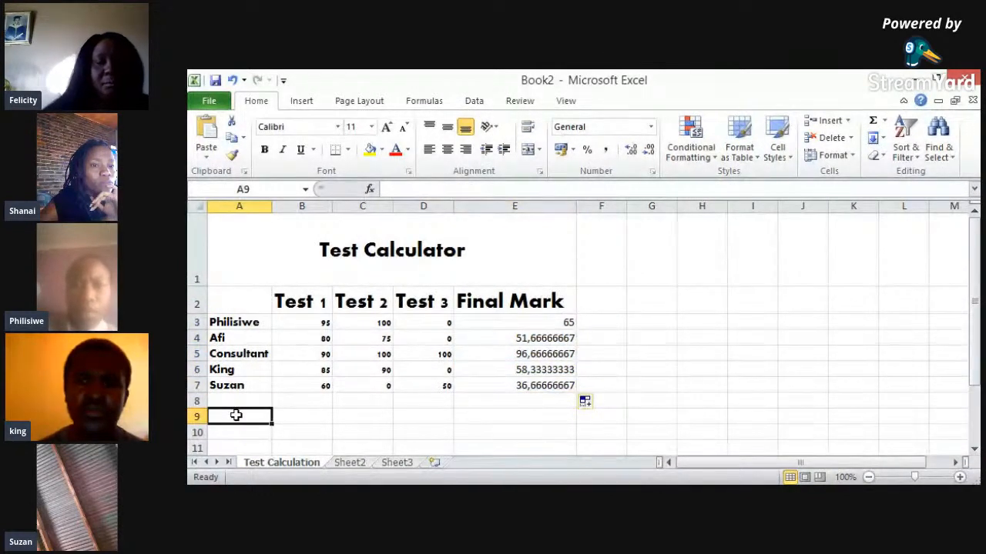
type("Average")
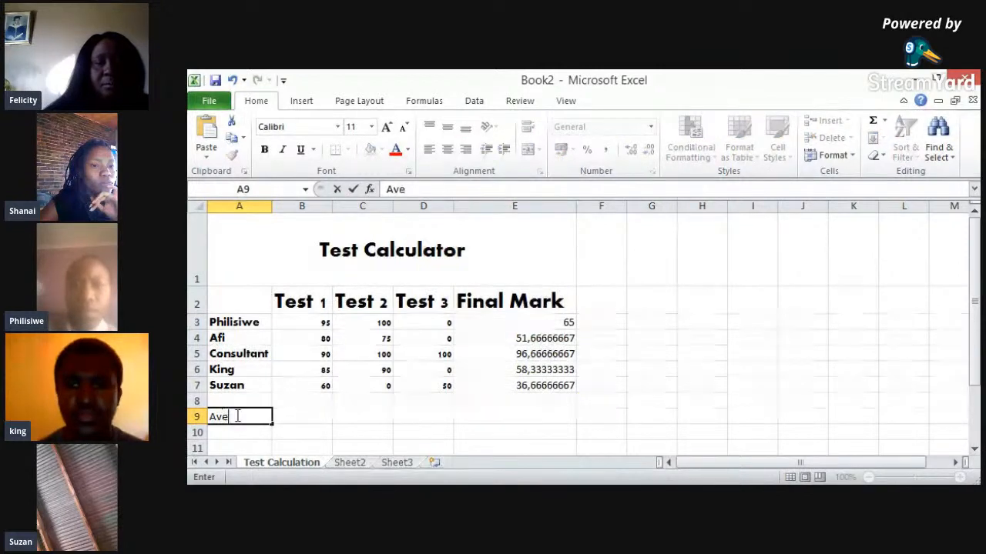
key("Return")
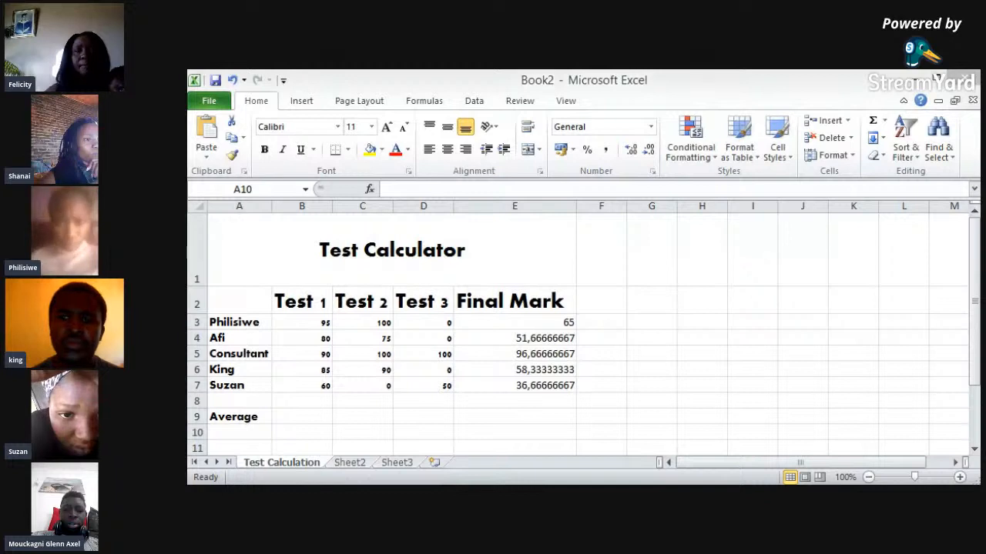
key("alt+Tab")
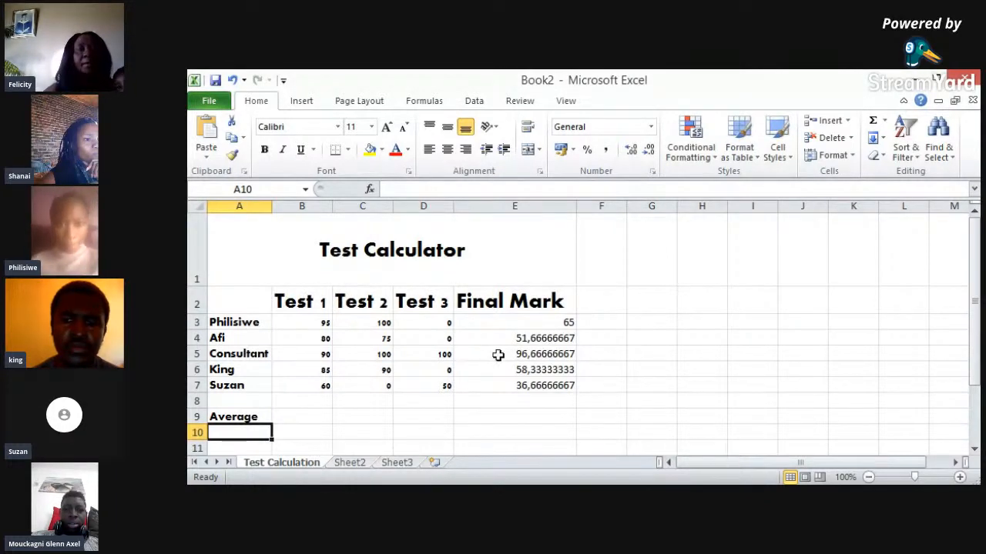
left_click(301, 413)
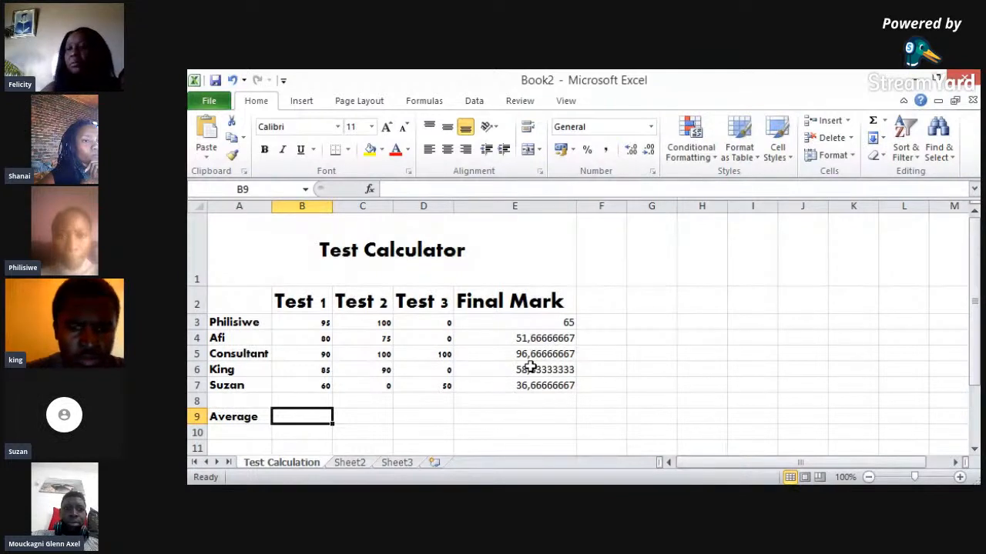
- Clear the averaged final marks from cells E3 to E7
left_click_drag(535, 323, 542, 338)
key("shift+Down")
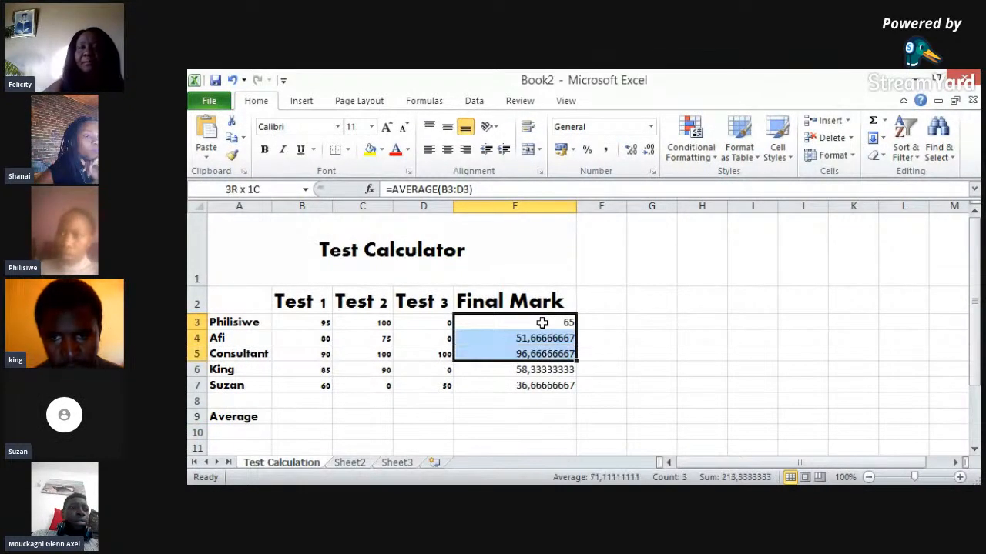
key("shift+Down")
key("shift+Down")
key("Delete")
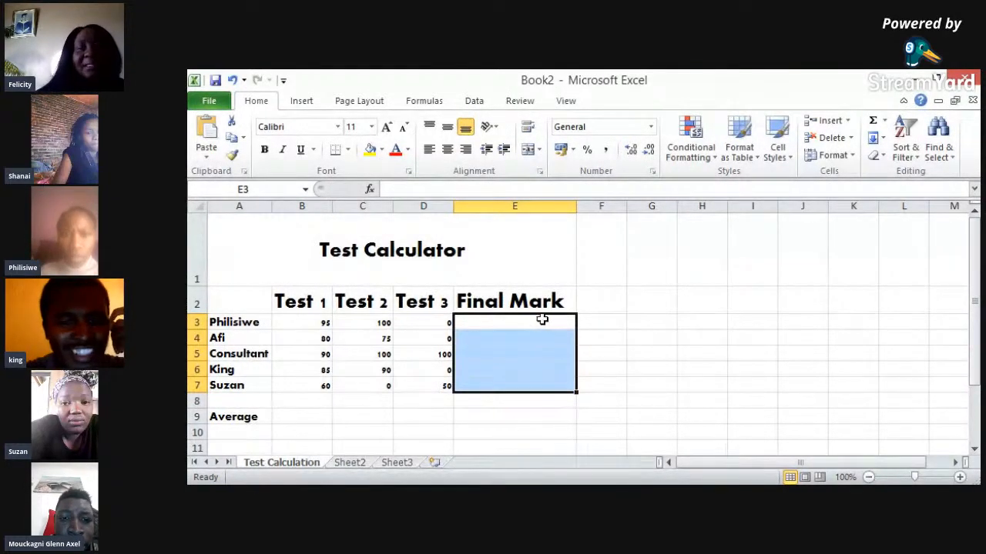
- Calculate the first participant's final mark in cell E3 with the formula =(B3+C3+D3)/3
left_click(537, 326)
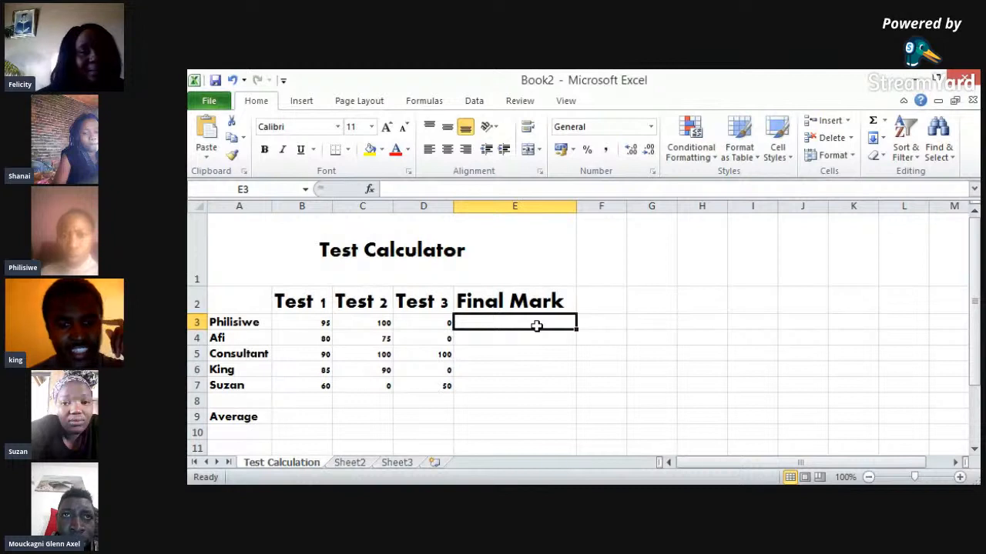
type("=(")
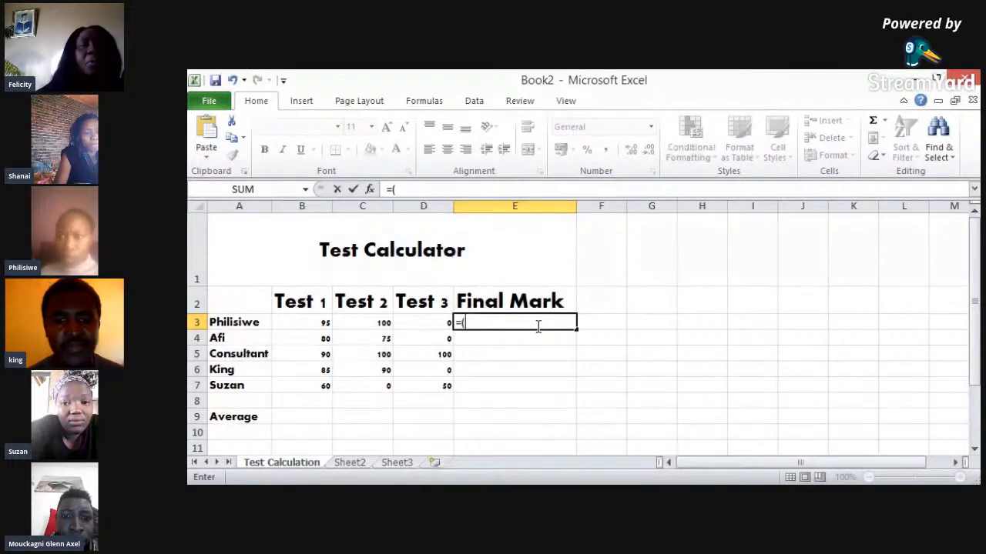
left_click(322, 322)
type("+")
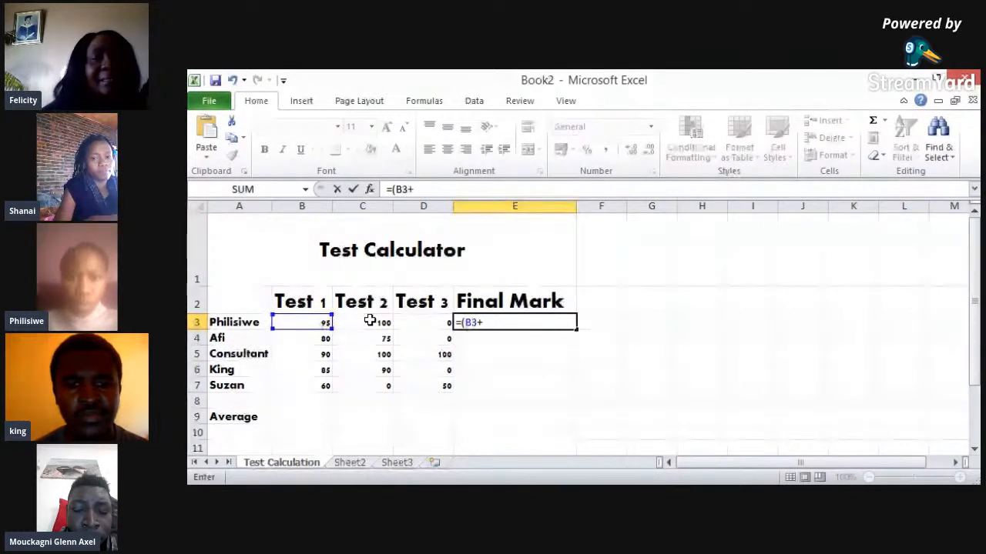
left_click(370, 325)
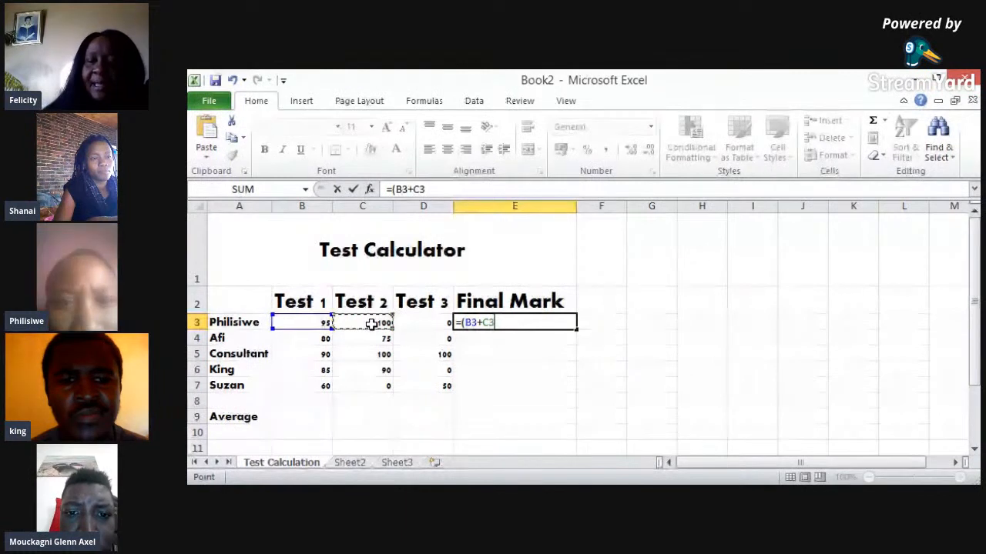
type("+")
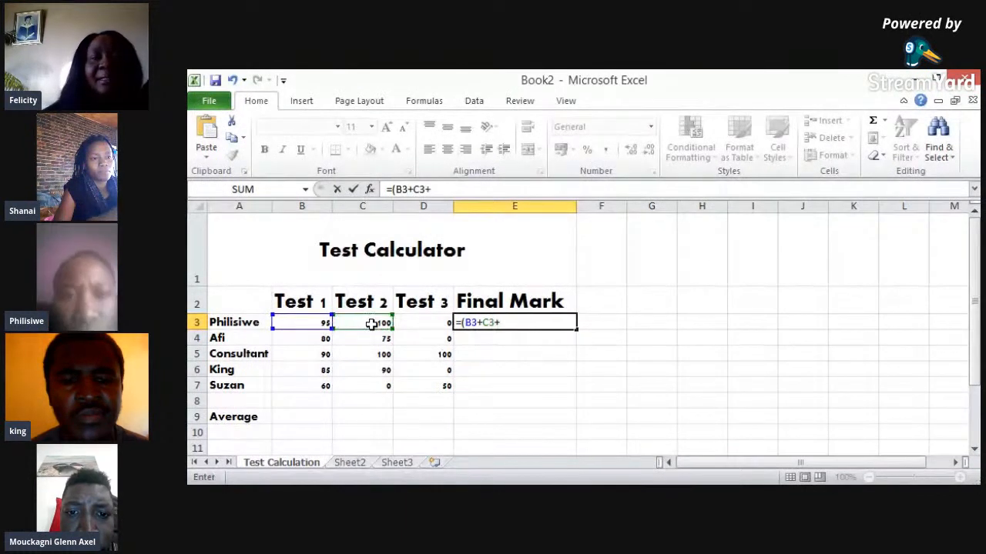
left_click(424, 321)
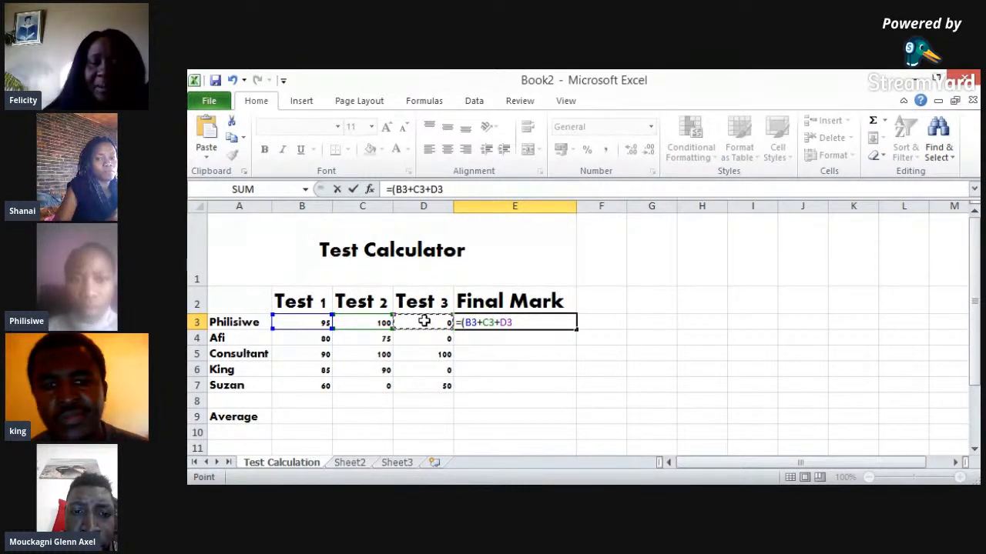
type(")/")
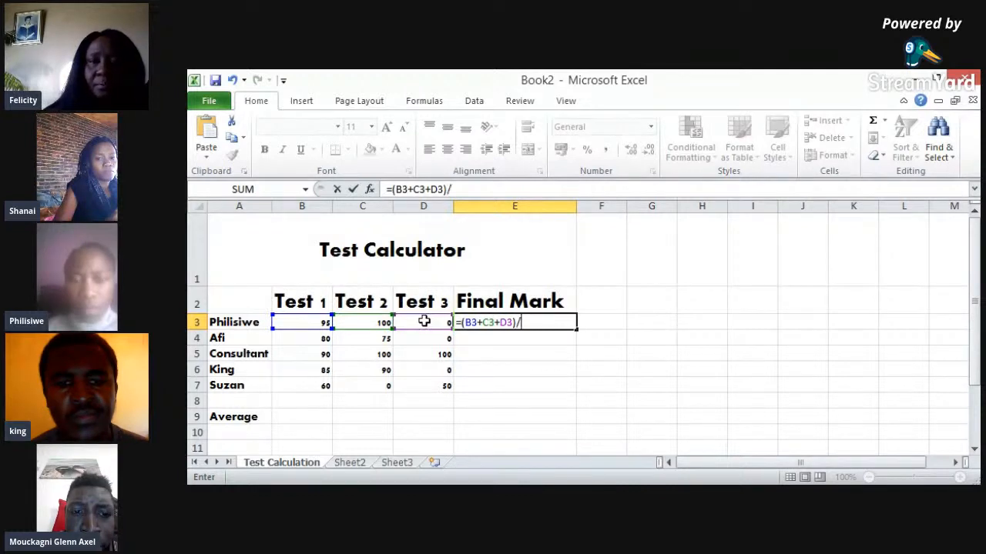
type("3")
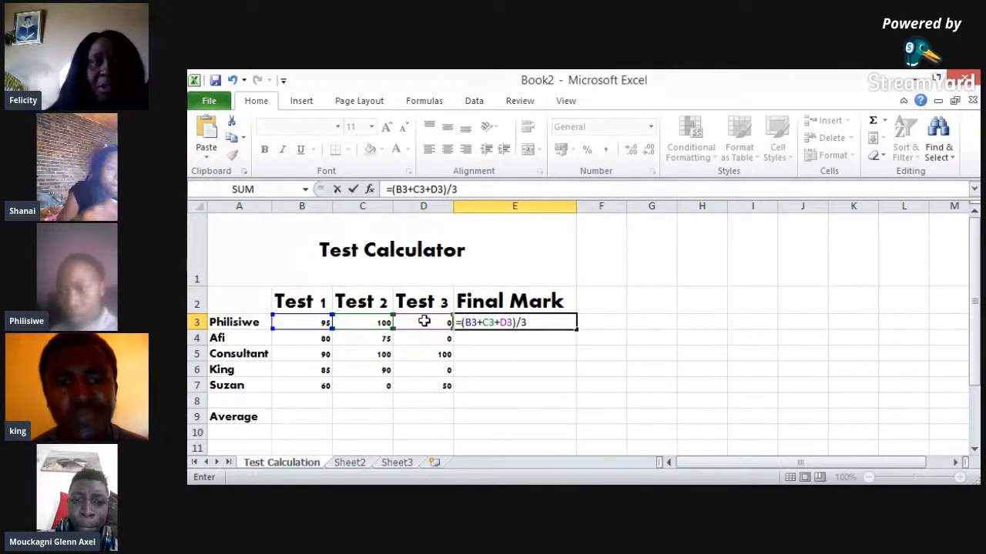
key("Return")
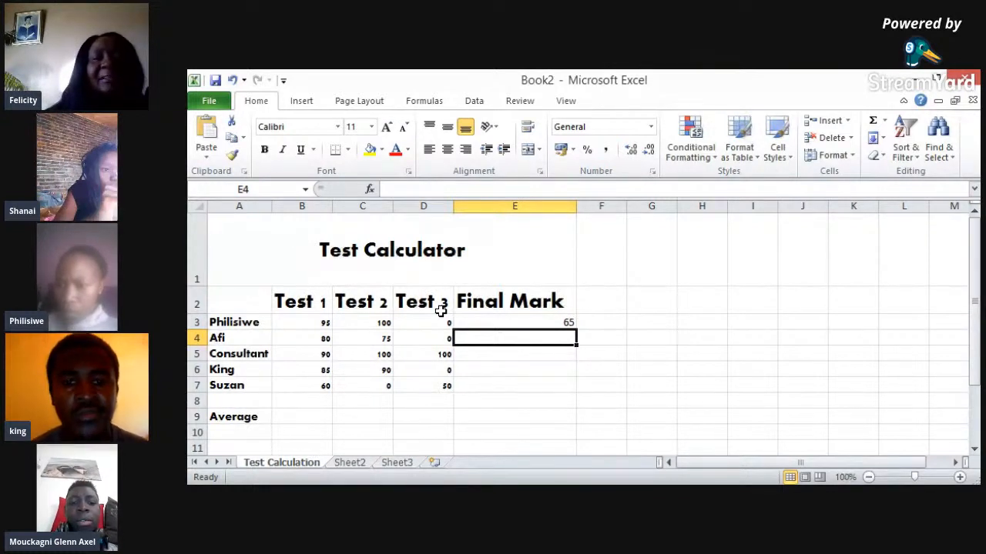
- Fill the final mark formula from cell E3 down to E7
left_click_drag(441, 310, 506, 337)
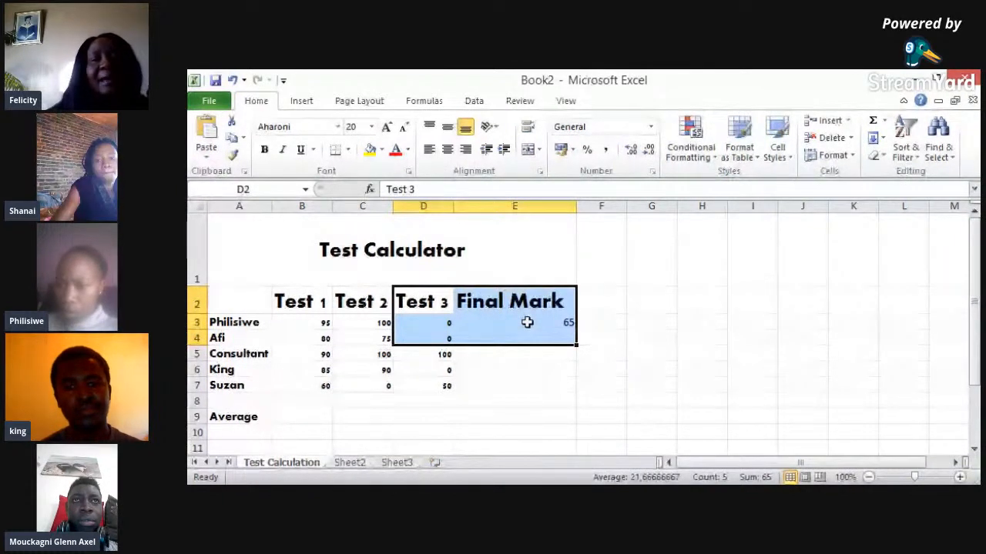
left_click(526, 322)
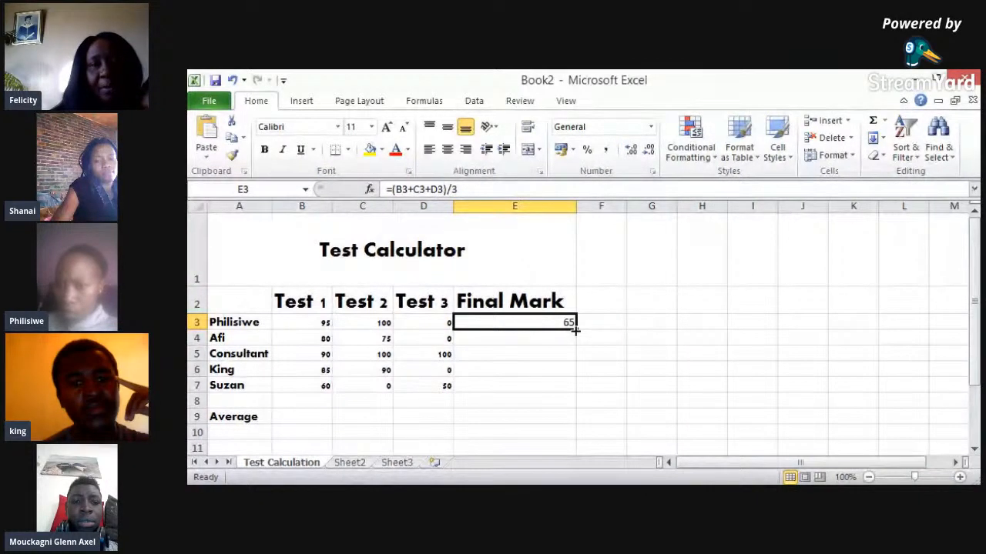
left_click_drag(575, 330, 579, 391)
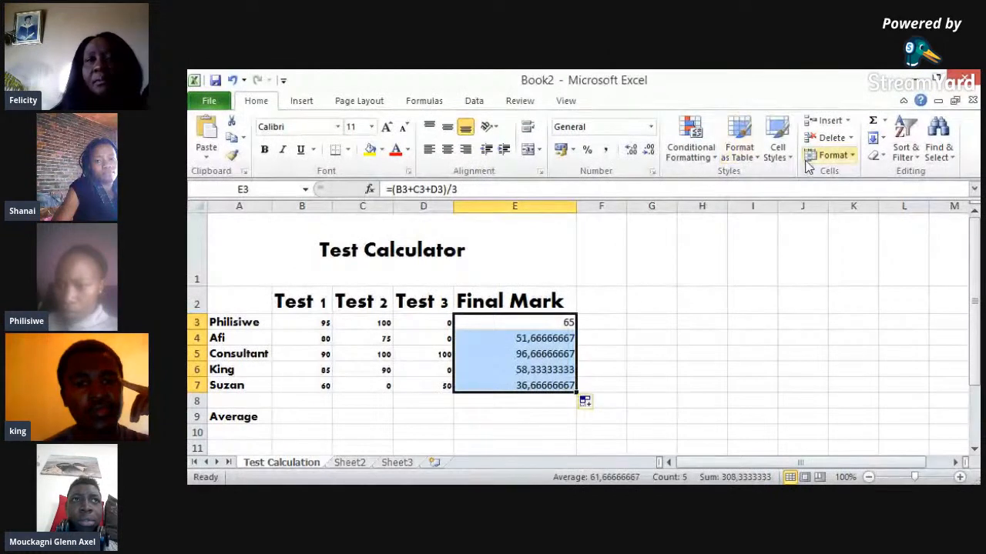
left_click(829, 155)
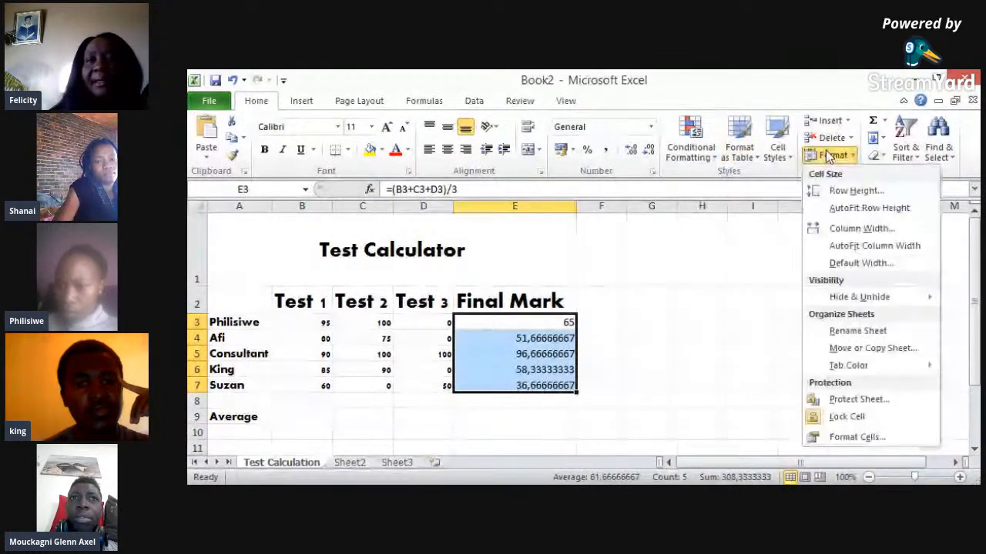
left_click(649, 150)
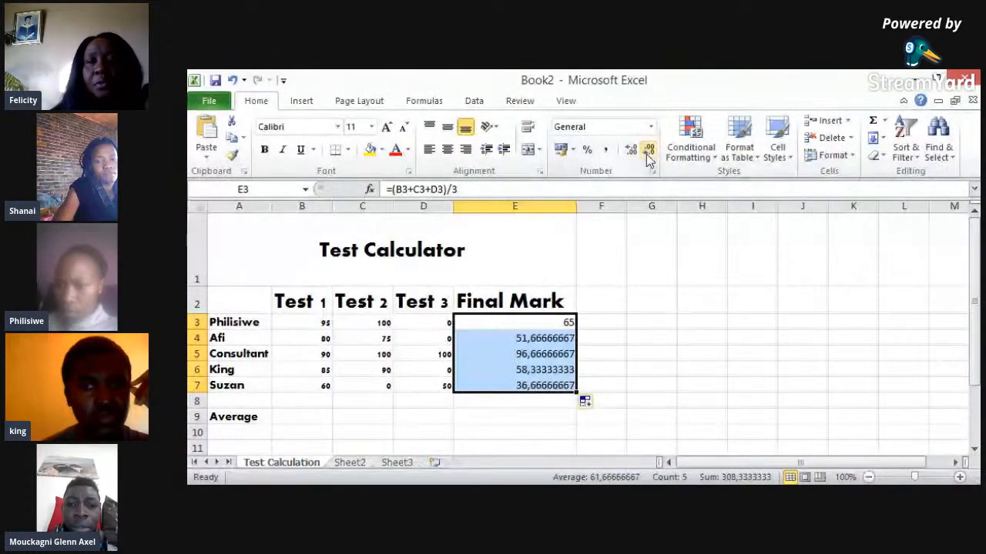
left_click(593, 321)
- Reduce the decimal places of the final marks in cells E4 to E7 until they show as whole numbers
left_click(560, 321)
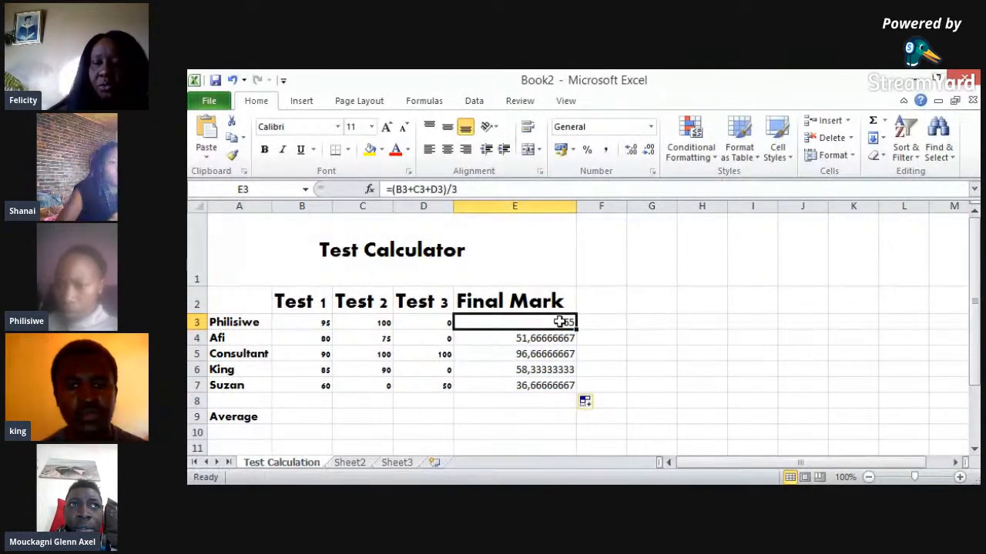
key("Down")
key("shift+Down")
key("shift+Down")
key("shift+Down")
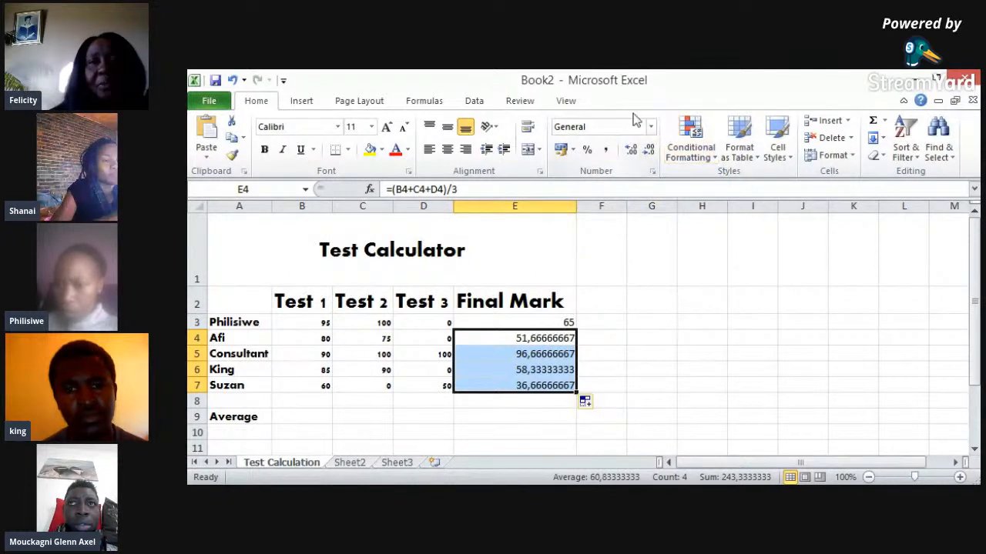
left_click(649, 151)
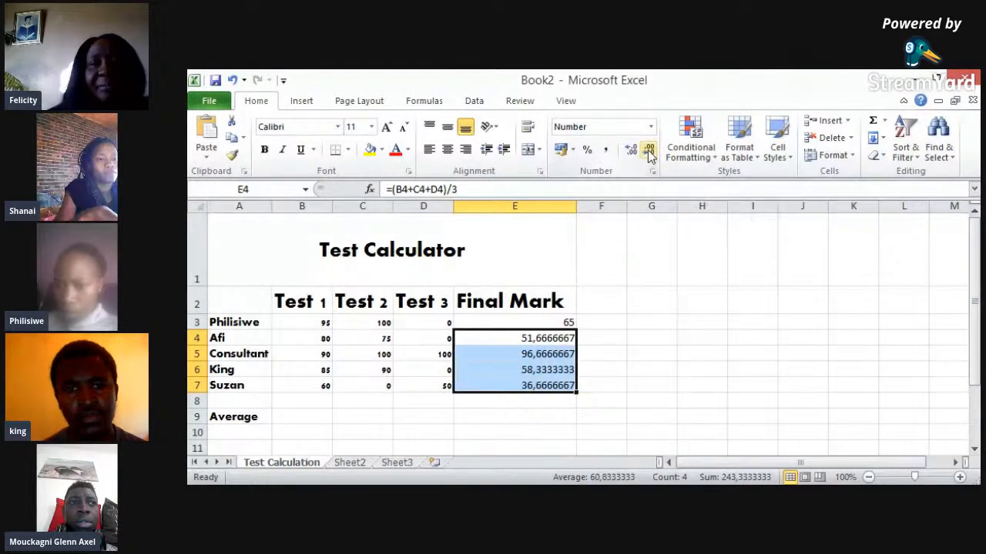
left_click(649, 151)
left_click(649, 151)
left_click(649, 152)
left_click(649, 151)
left_click(649, 152)
left_click(650, 152)
left_click(649, 151)
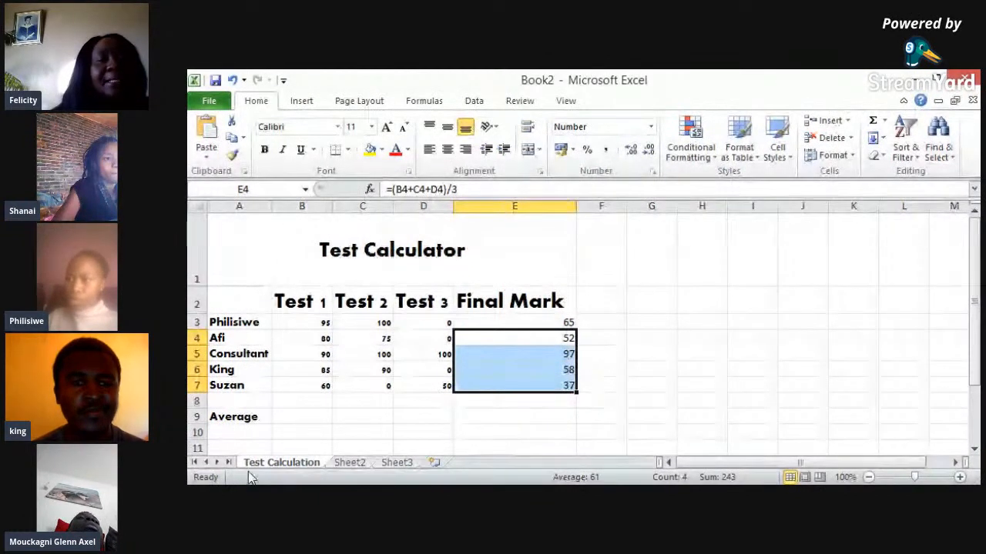
- Search for the function "Average" and insert AVERAGE in cell B9 of the Average row
left_click(294, 415)
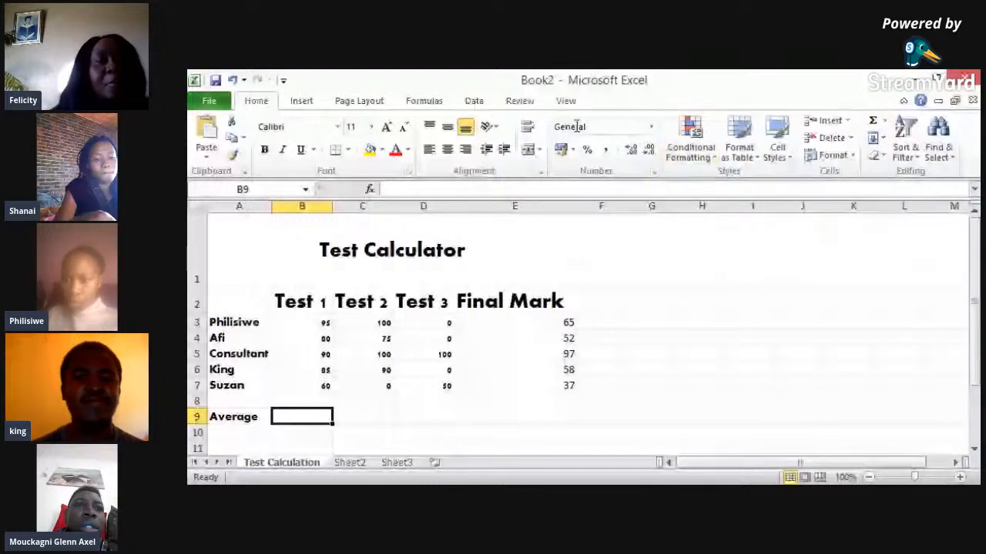
left_click(369, 189)
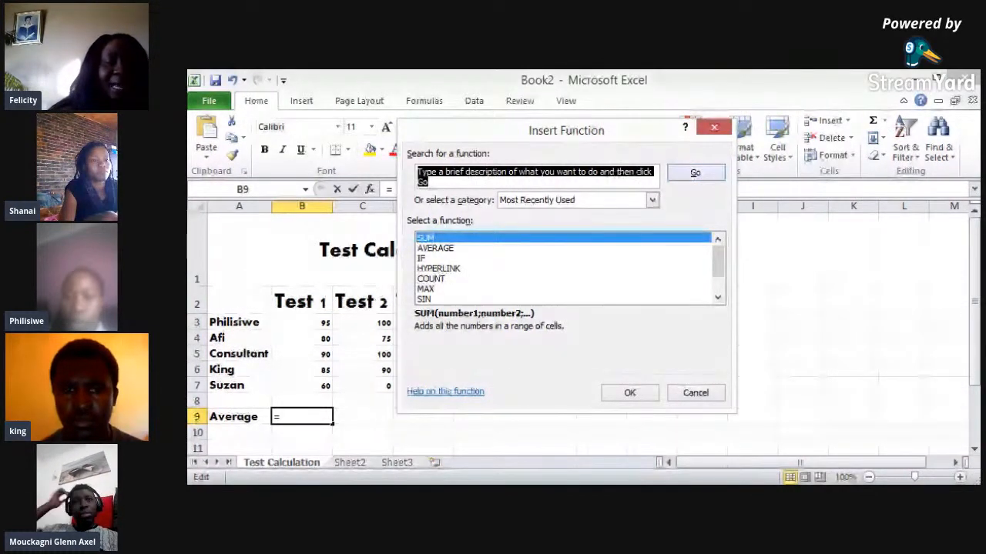
type("Ave")
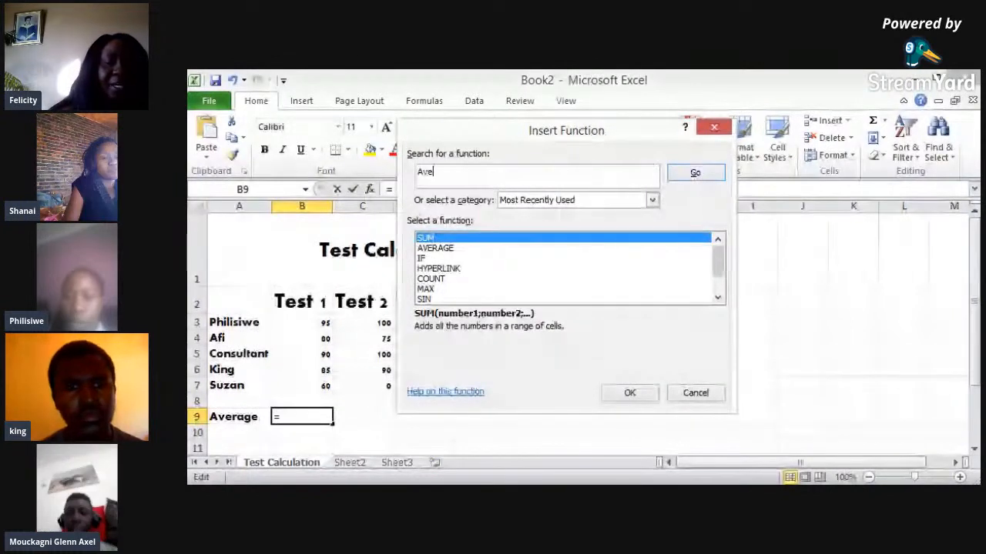
type("r")
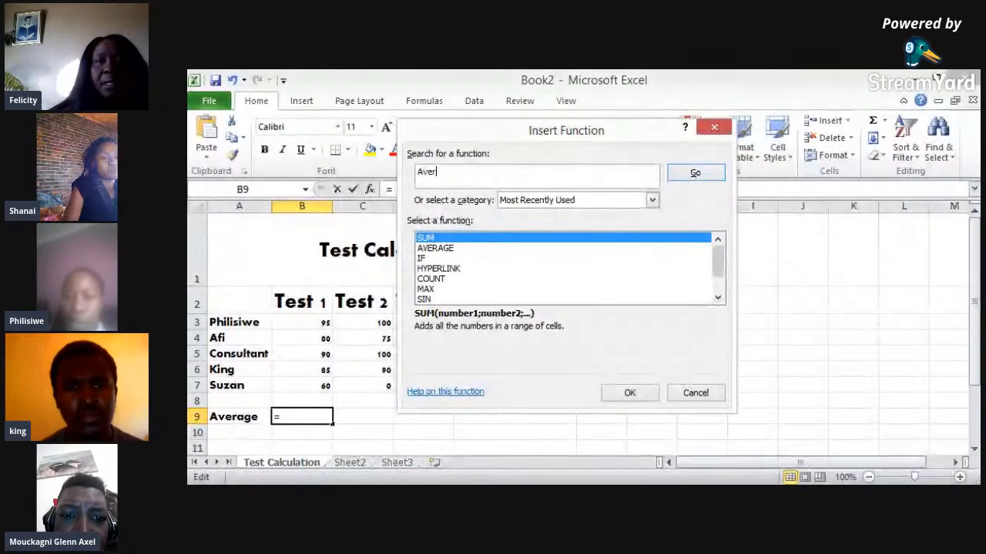
type("age")
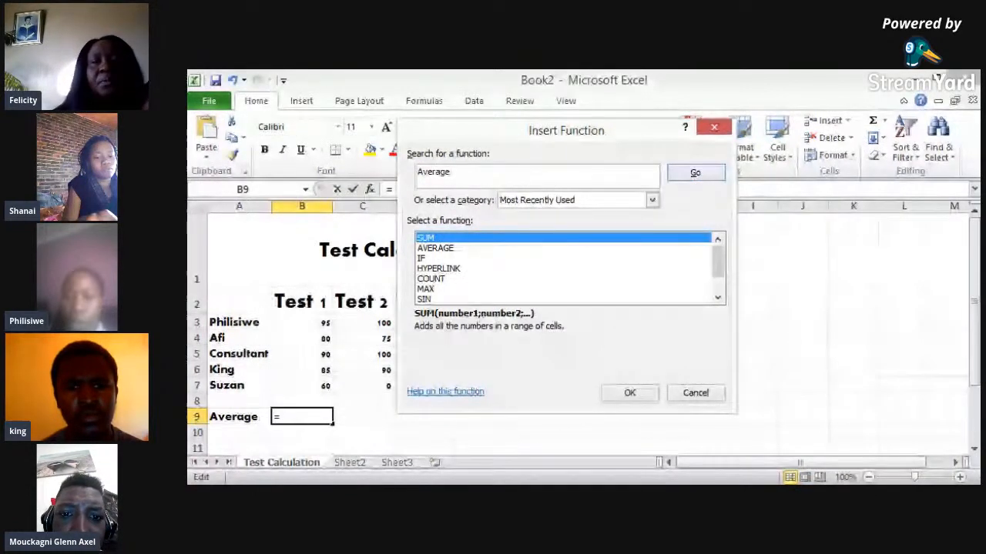
key("Return")
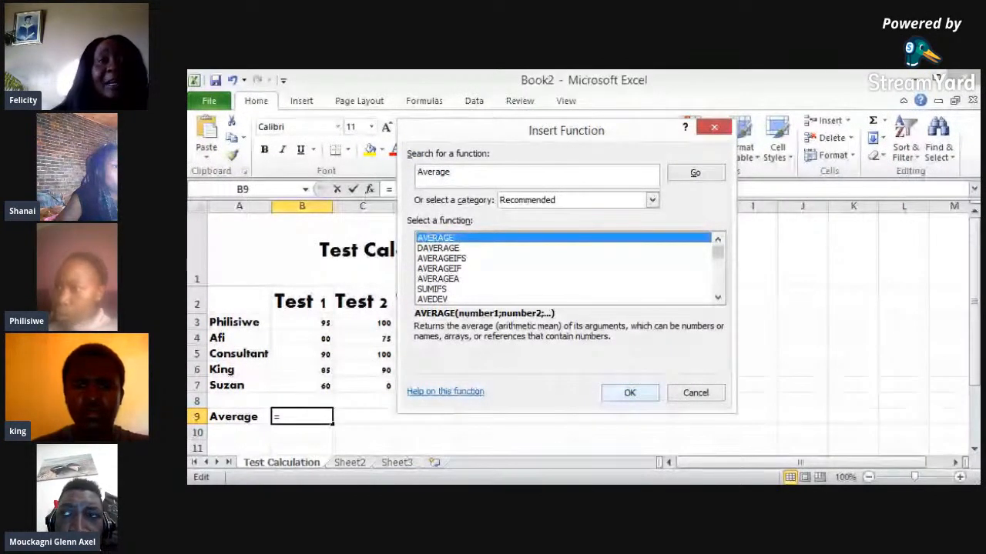
key("Return")
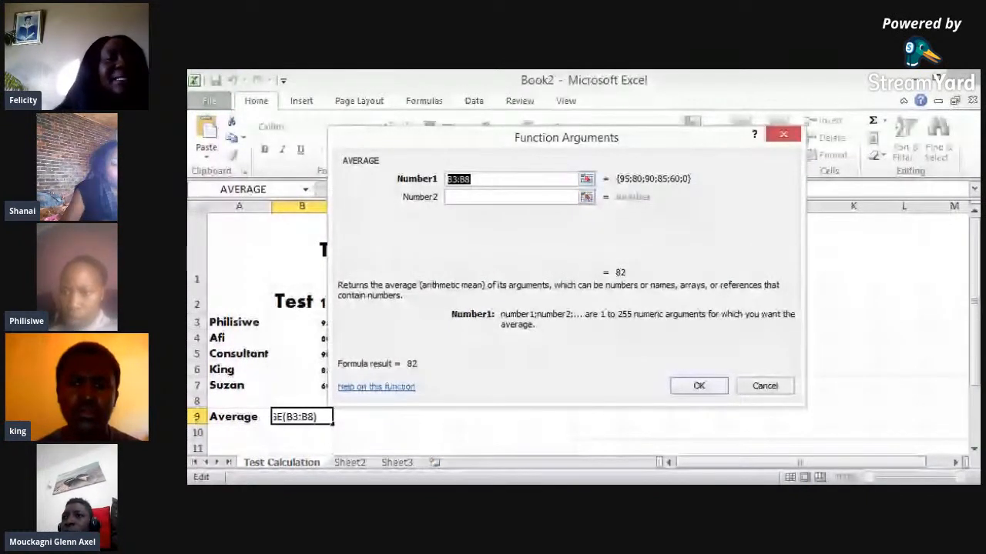
- Set the AVERAGE range in cell B9 to B3:B7 and fill the formula across to E9
left_click(306, 321)
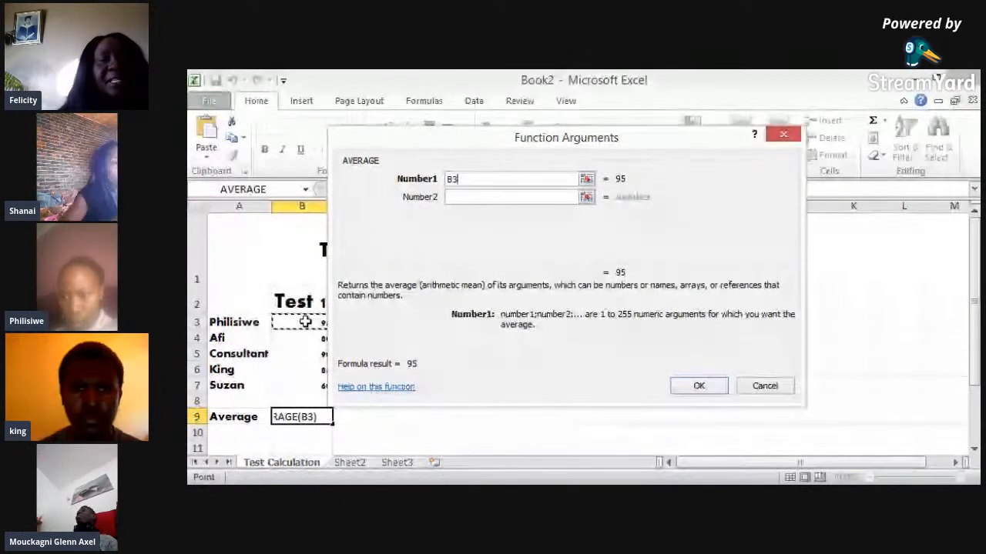
key("shift+Down")
key("shift+Down")
key("shift+Down")
key("shift+Down")
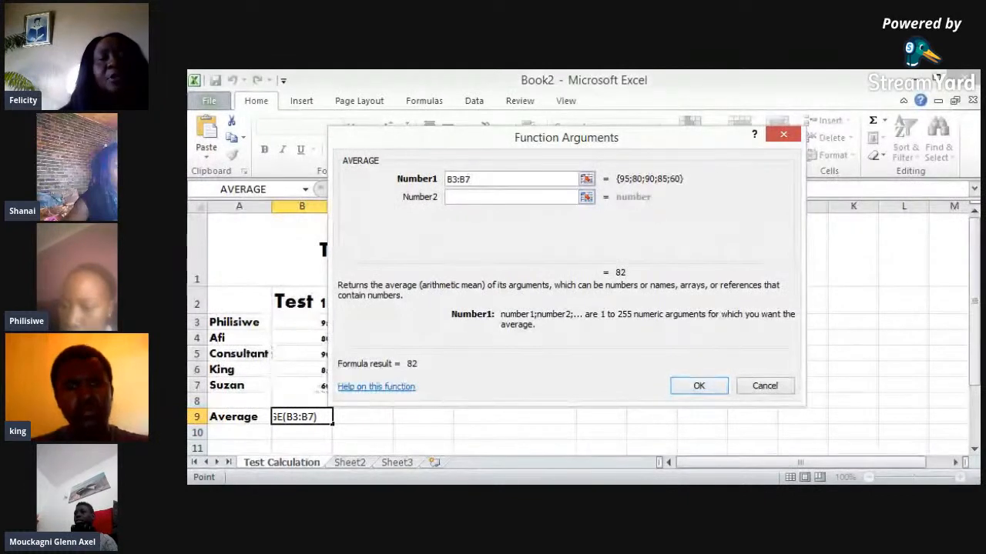
left_click(695, 380)
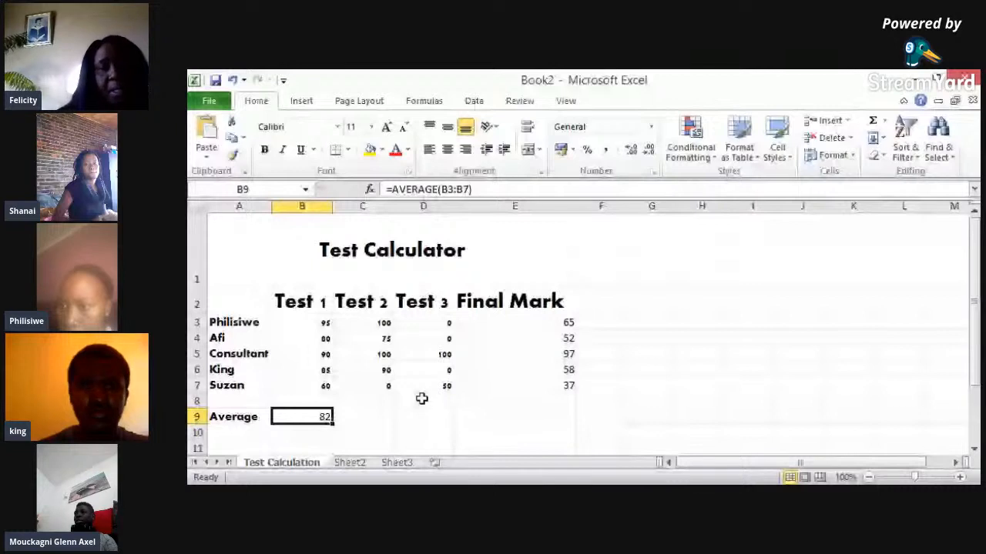
left_click_drag(332, 425, 563, 419)
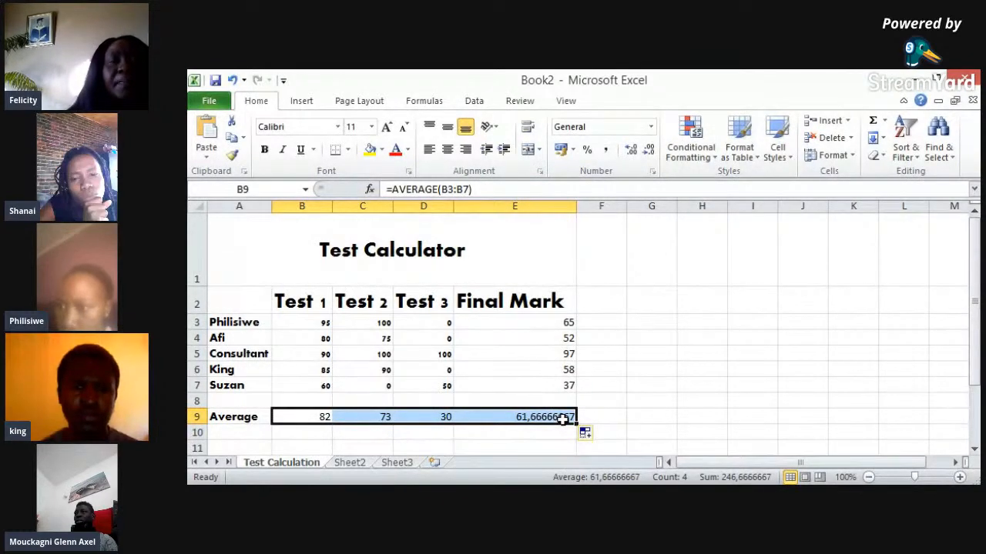
- Add the row label "Min" in cell A10 below Average and select the adjacent cell B10
left_click(254, 433)
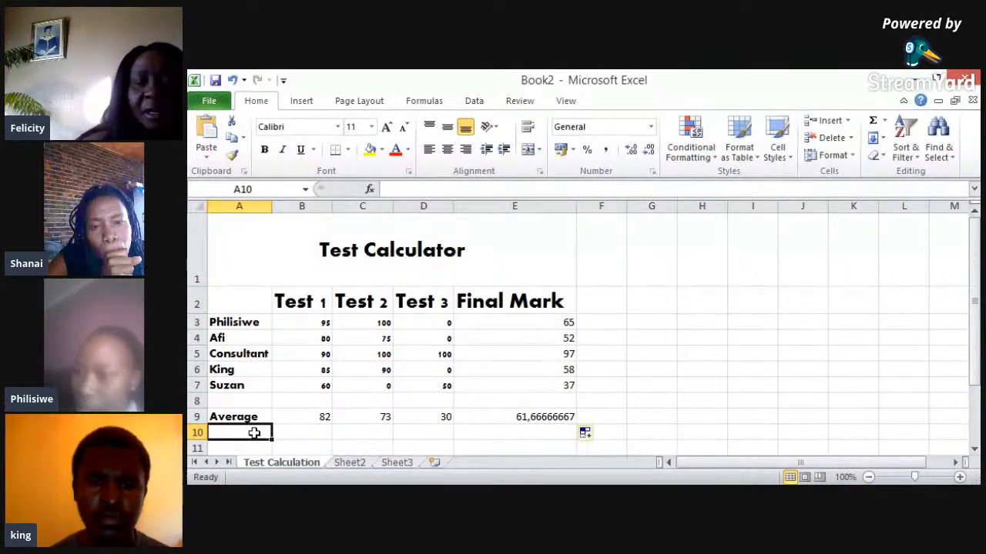
type("N")
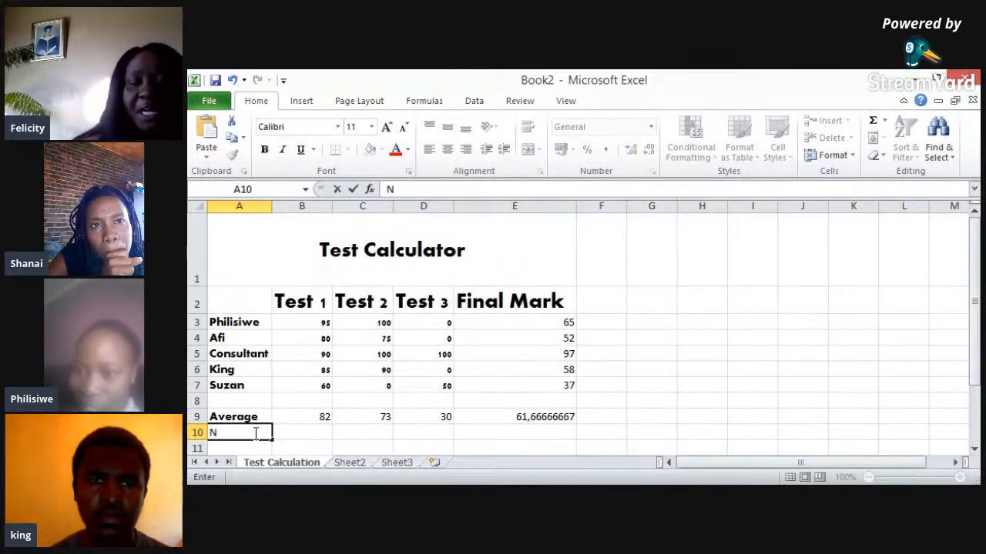
key("BackSpace")
type("Min")
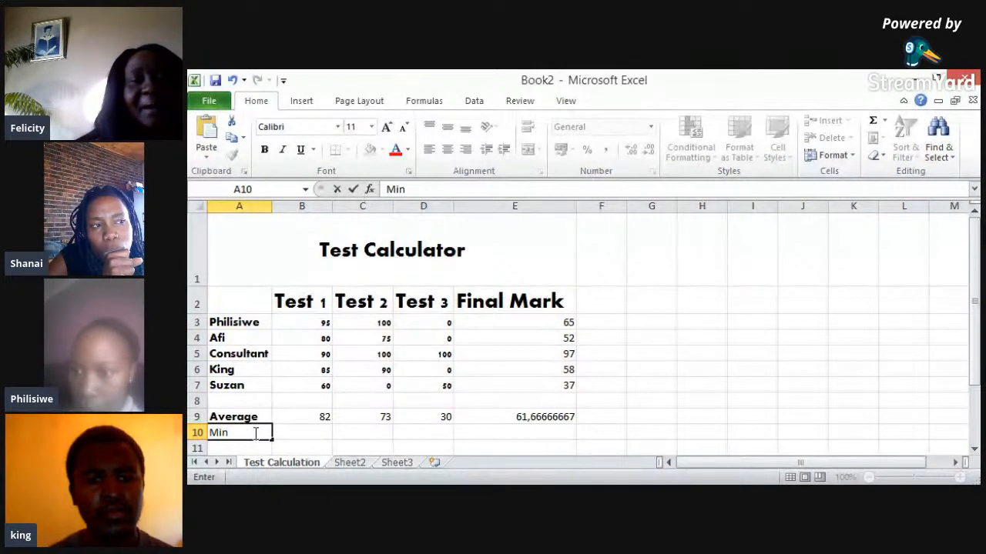
left_click(307, 431)
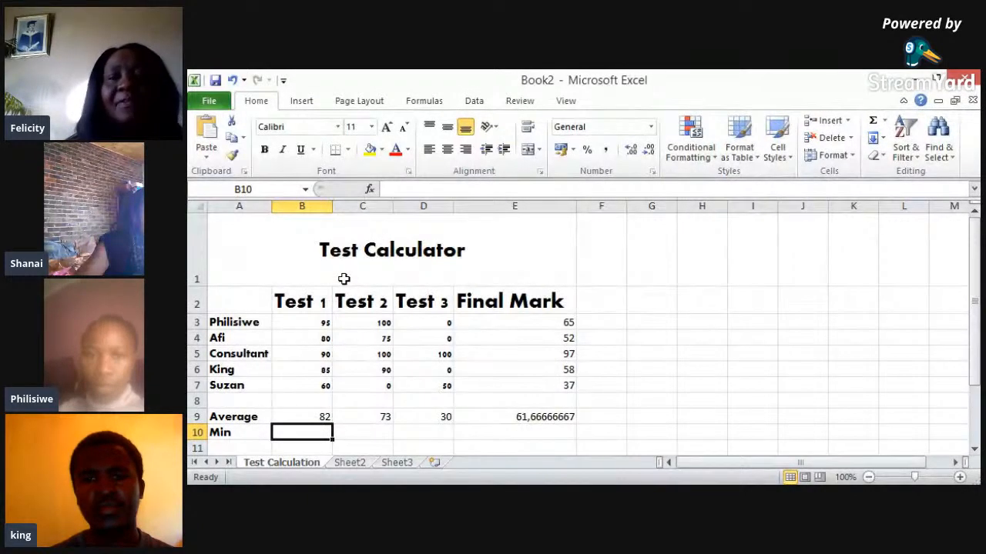
left_click(370, 190)
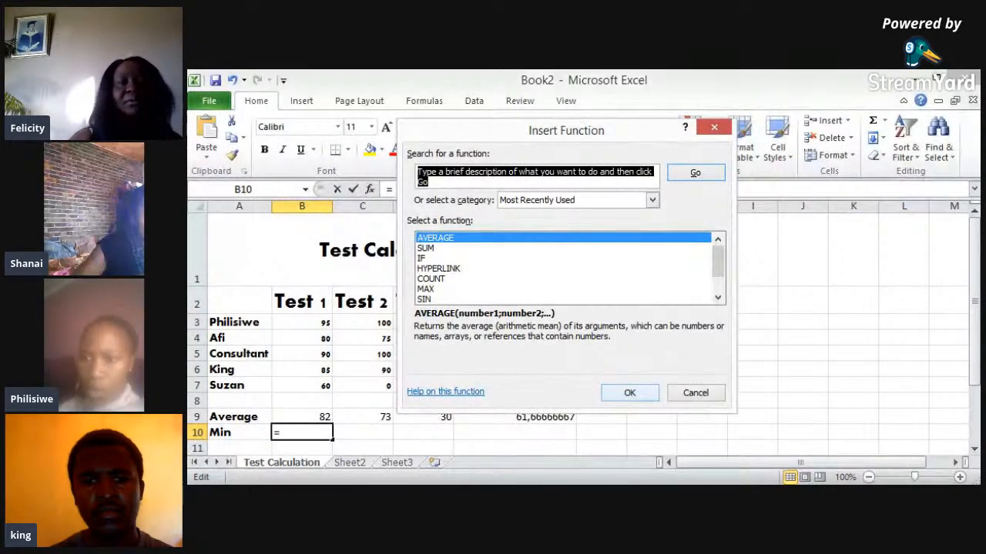
left_click(625, 393)
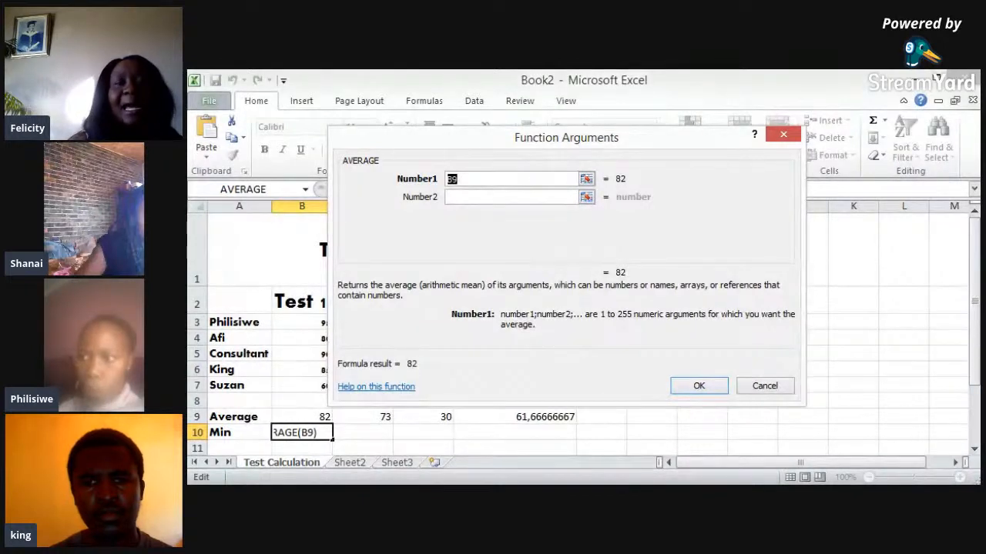
left_click_drag(566, 137, 607, 139)
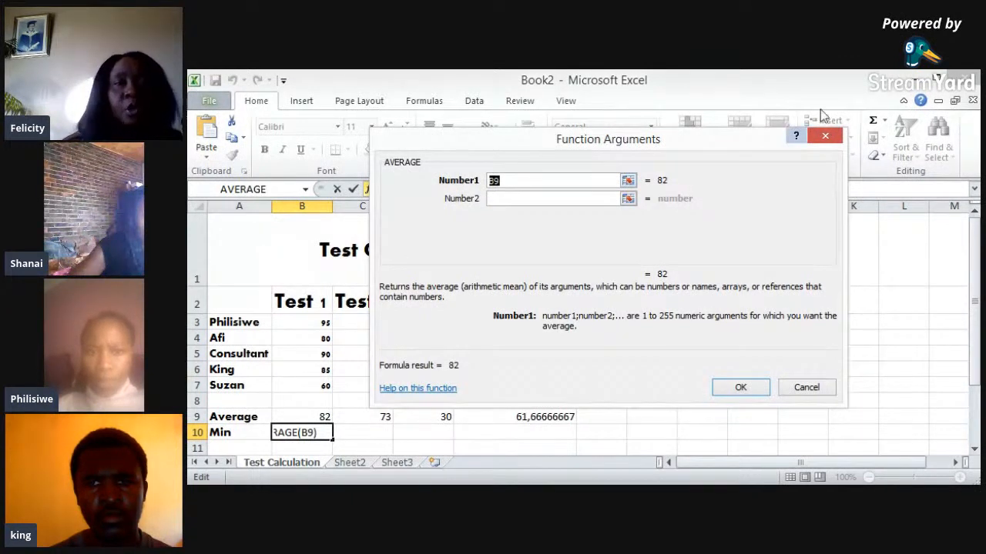
left_click(825, 136)
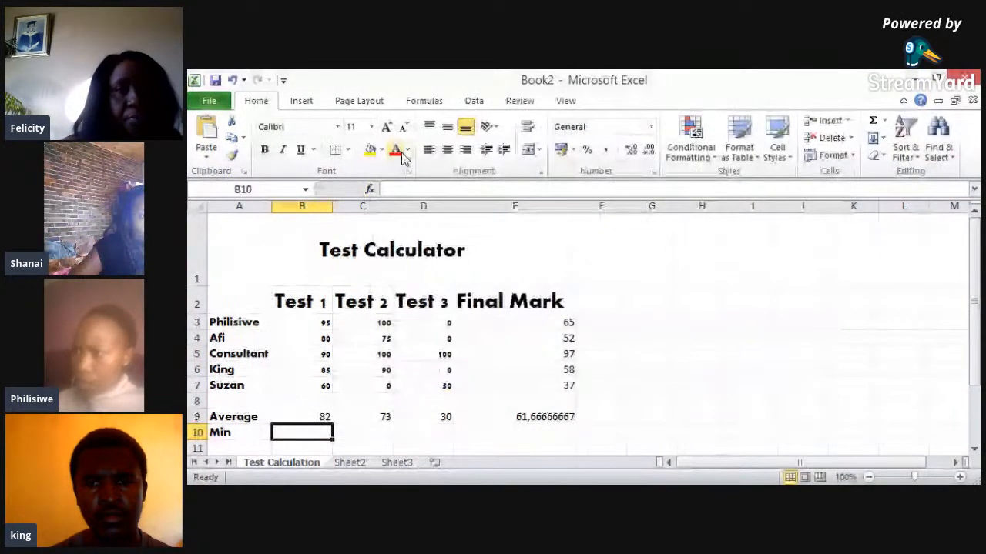
- Find the minimum Test 1 score in cell B10 by inserting the MIN function with the range B3:B7
left_click(369, 188)
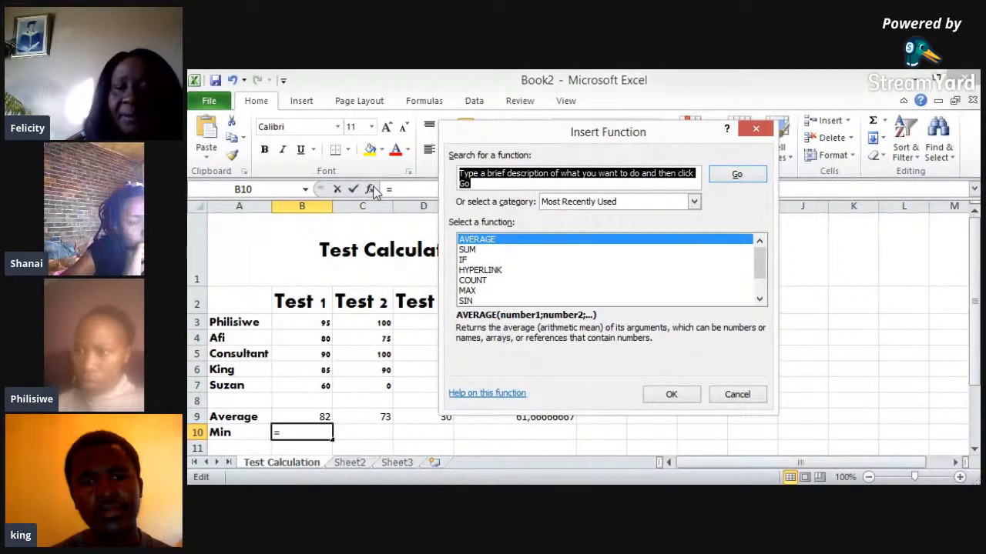
type("min")
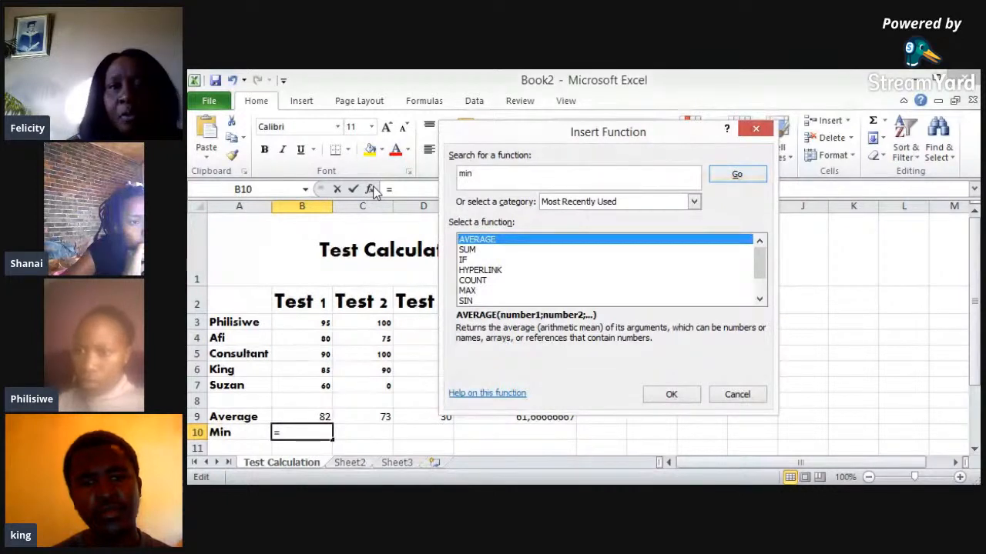
left_click(737, 174)
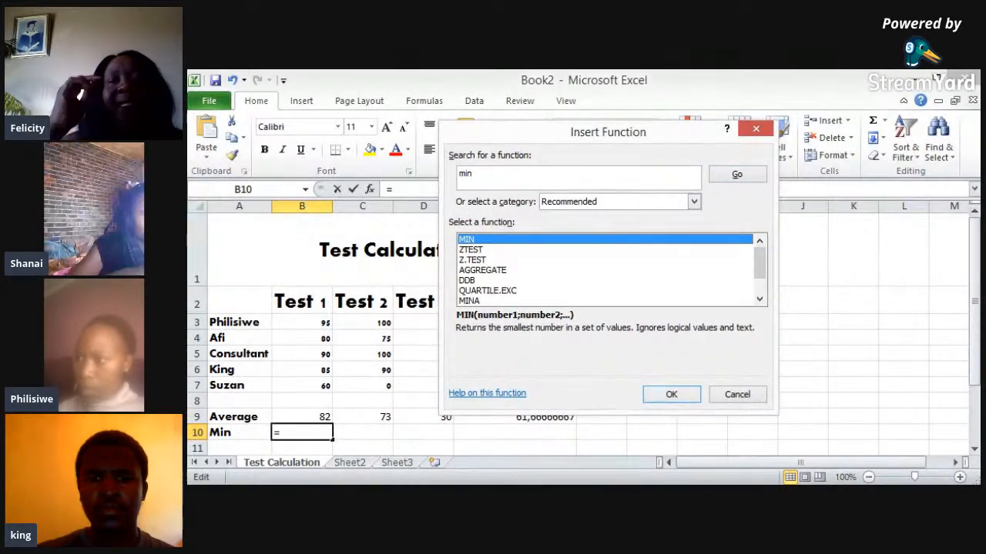
key("Return")
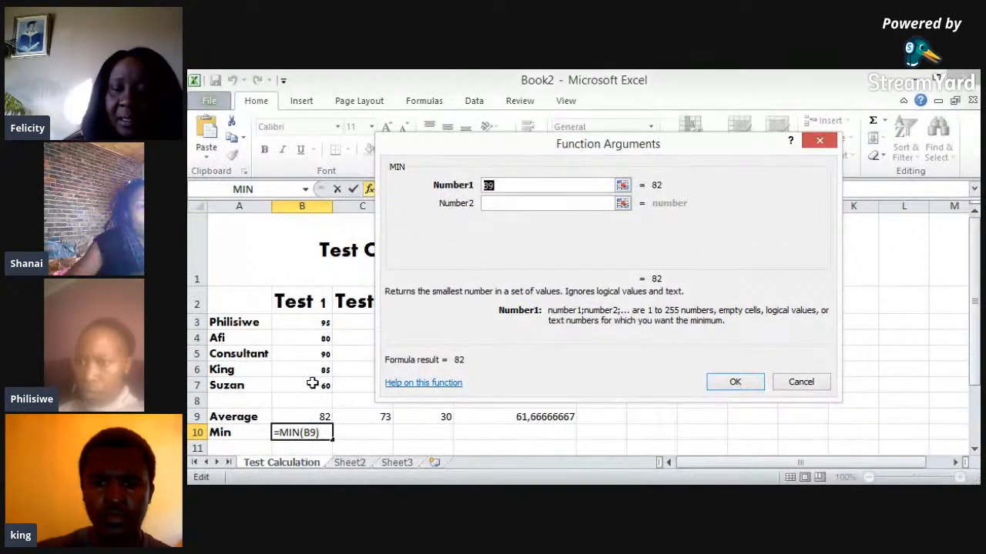
left_click(312, 323)
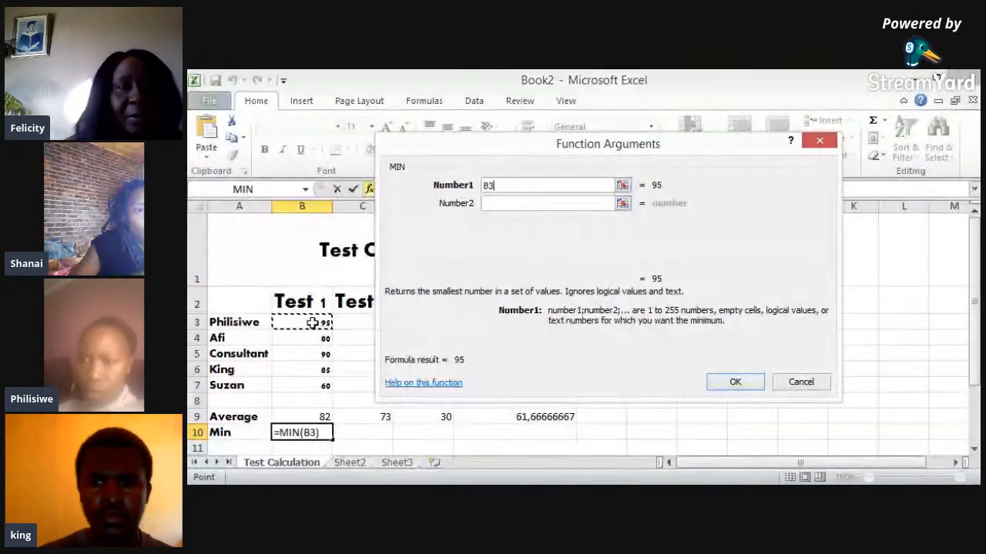
key("shift+Down")
key("shift+Down")
key("shift+Down")
key("shift+Down")
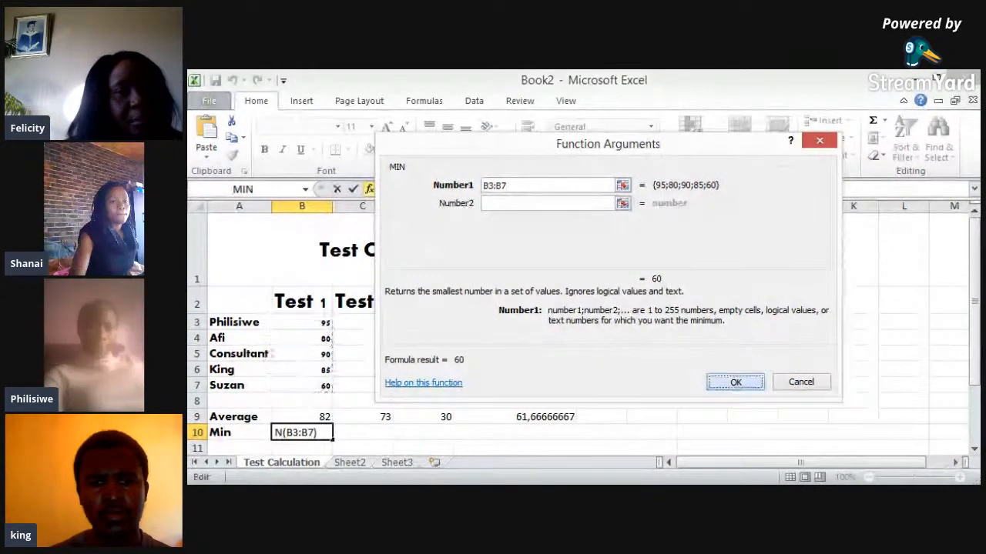
left_click(733, 381)
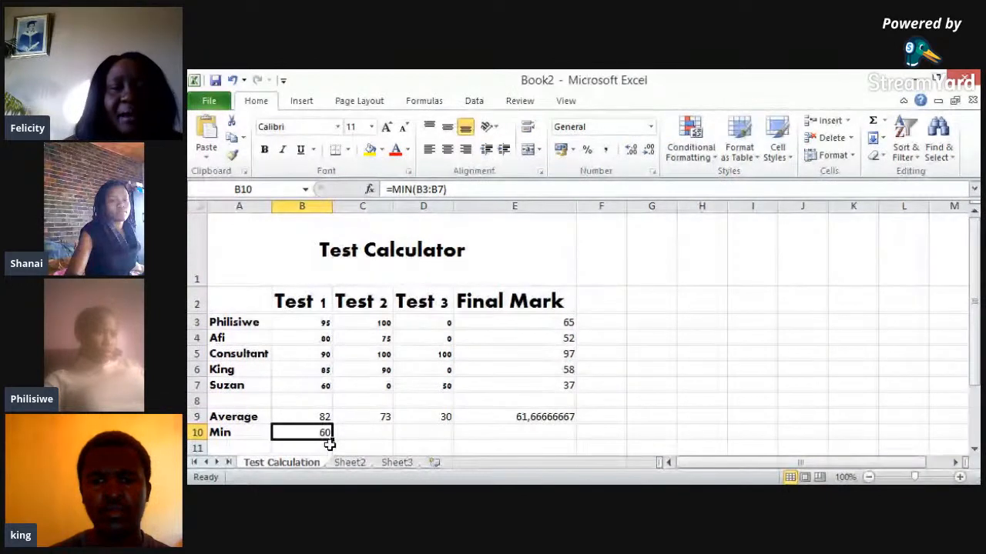
- Fill the MIN formula from B10 across to E10 and add the row label "Max" in cell A11
left_click_drag(331, 439, 544, 441)
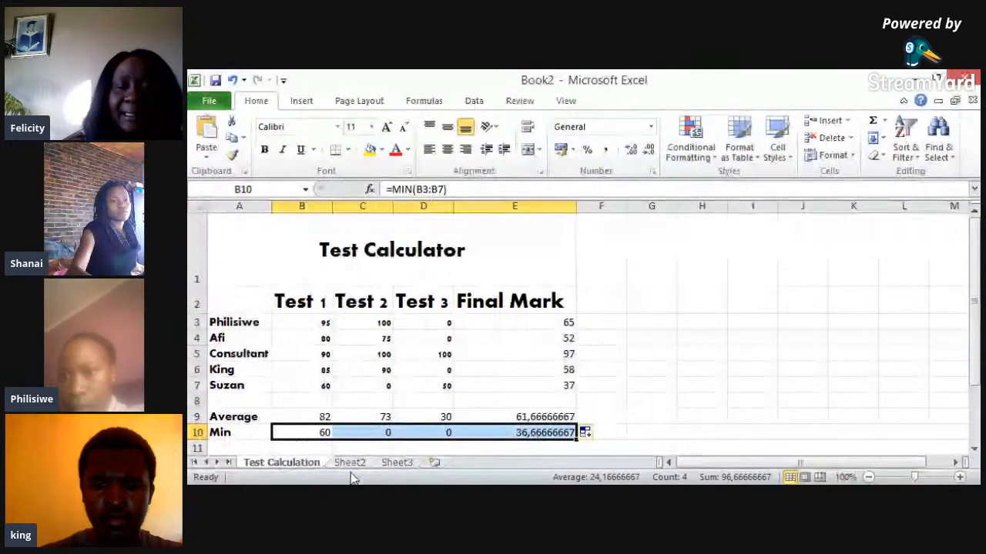
left_click(235, 448)
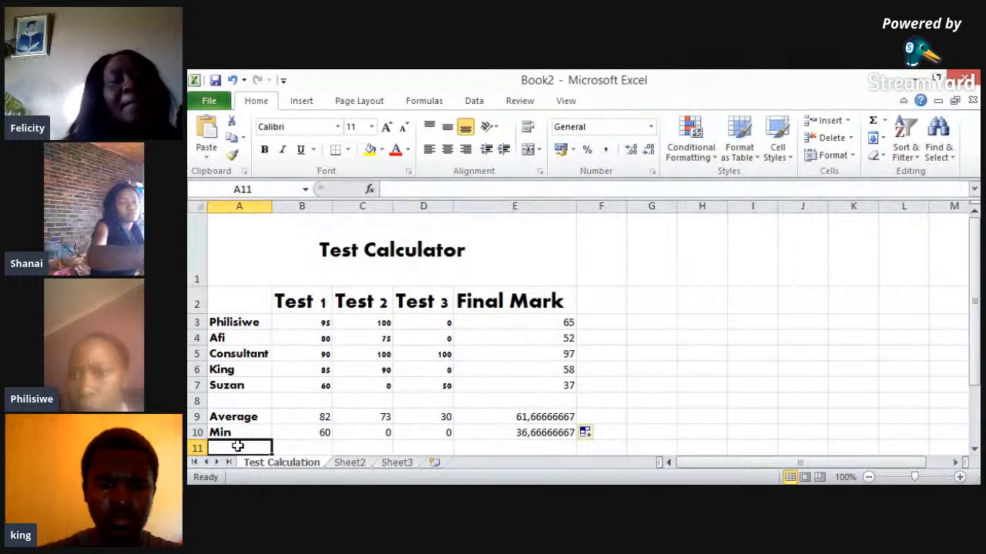
type("Max")
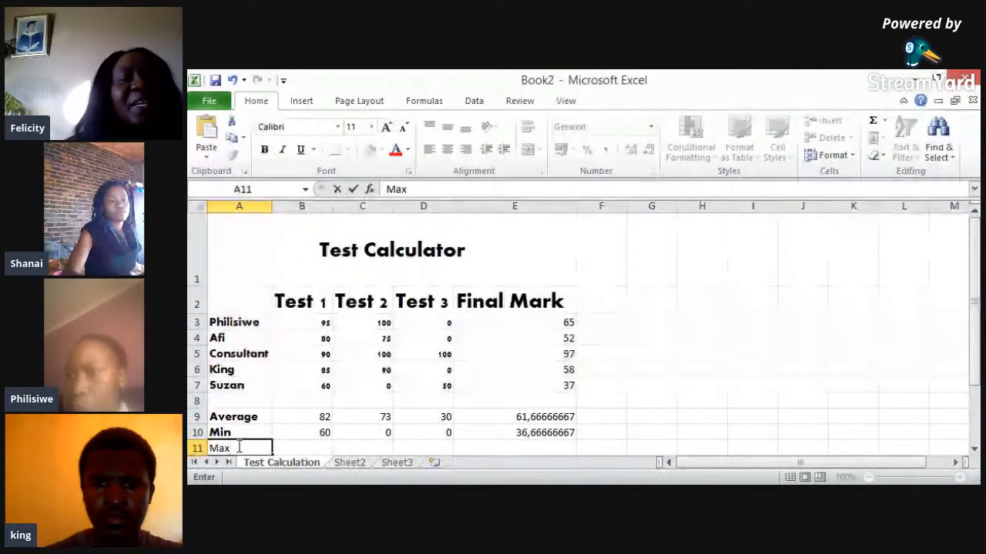
key("Return")
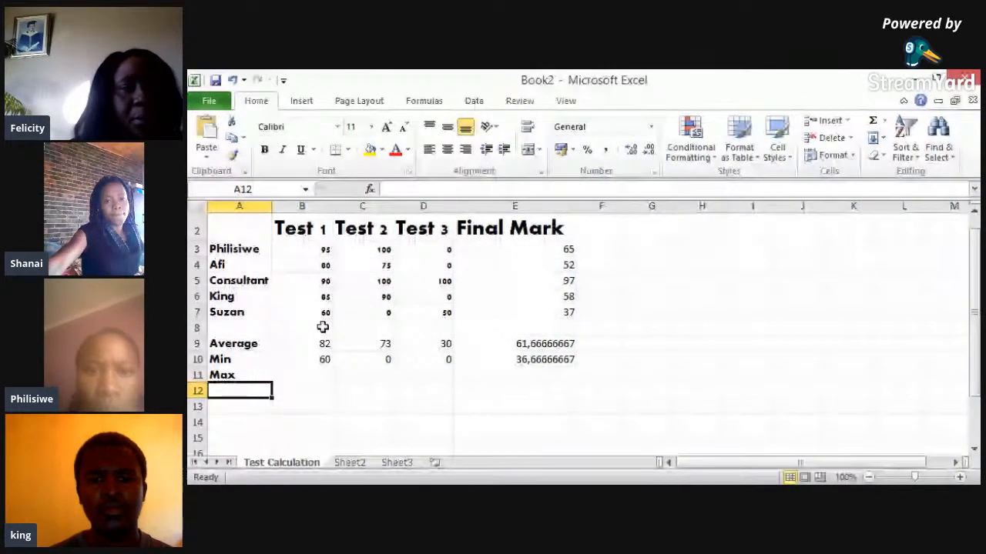
- Insert the MAX function in cell B11 of the Max row with B3 as its argument
left_click(318, 373)
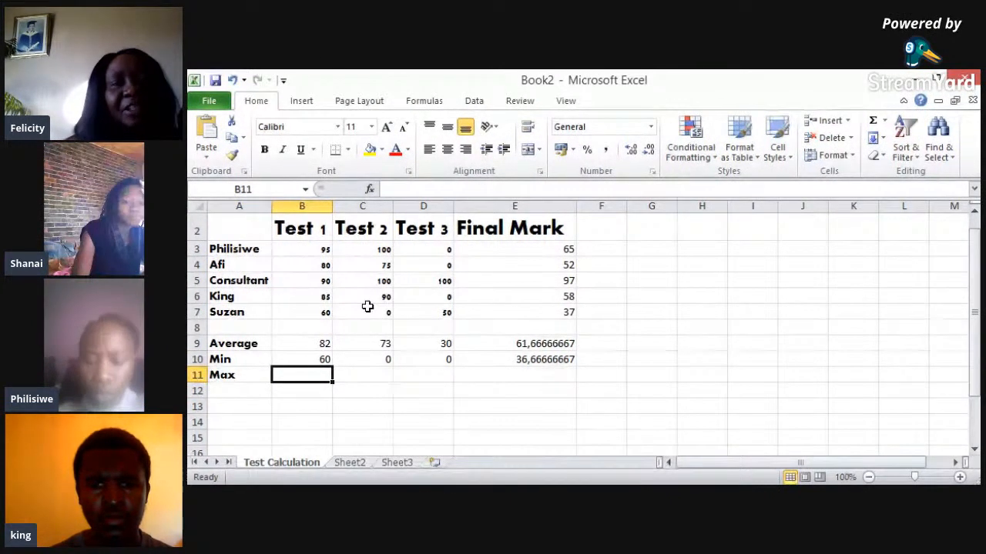
left_click(370, 190)
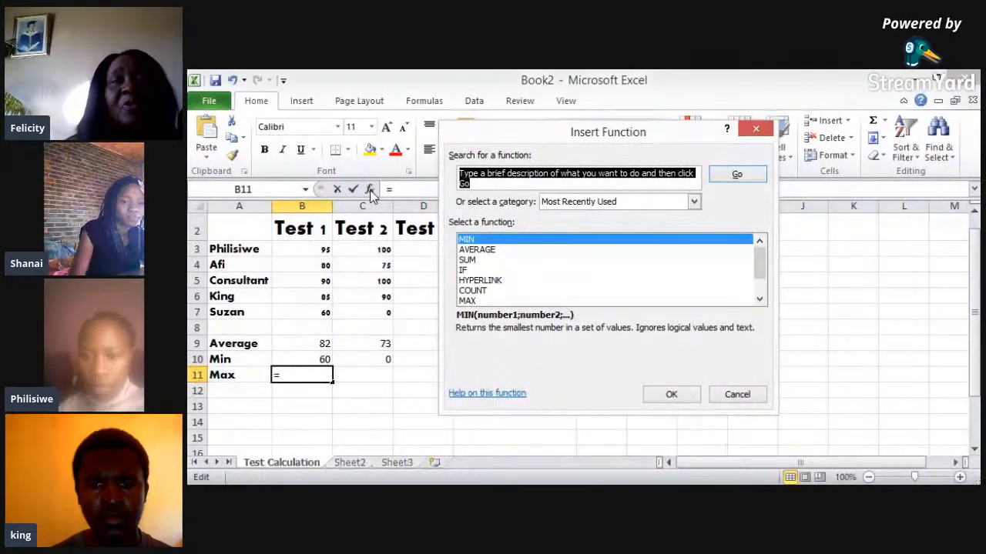
double_click(478, 302)
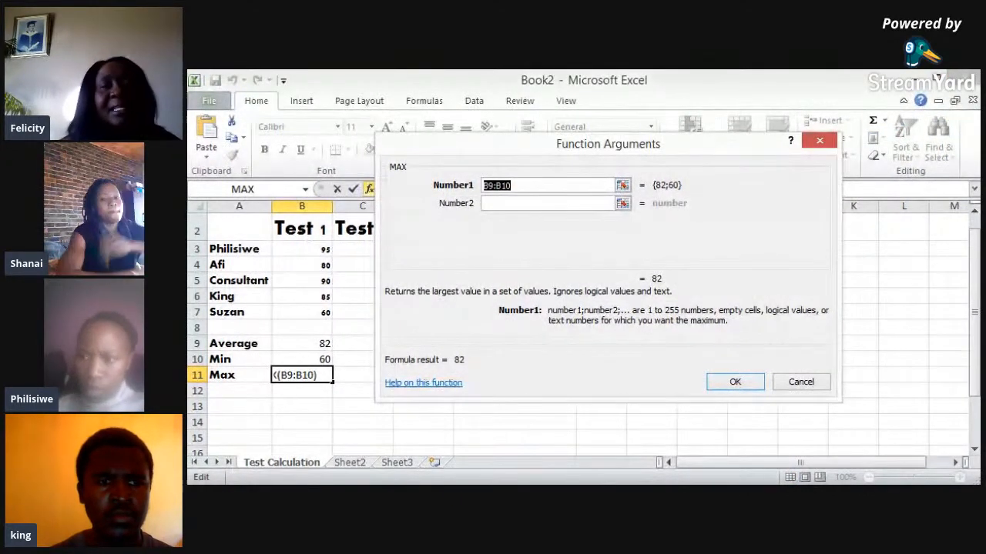
left_click_drag(608, 144, 670, 224)
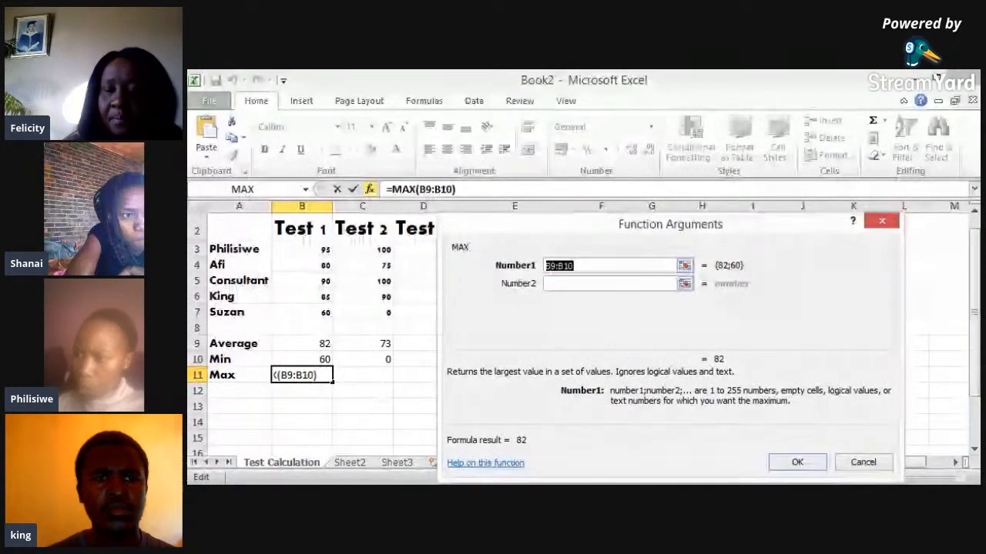
left_click(323, 250)
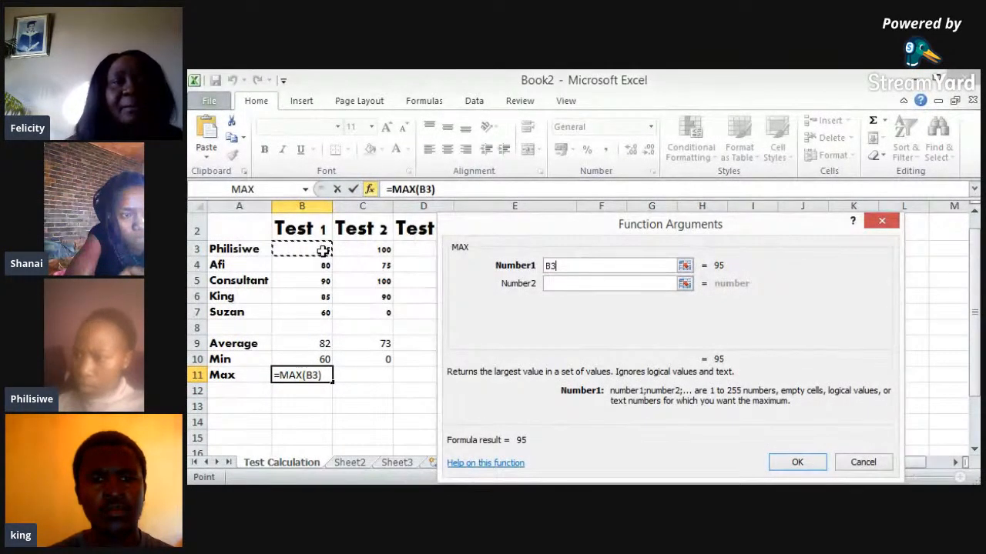
key("Return")
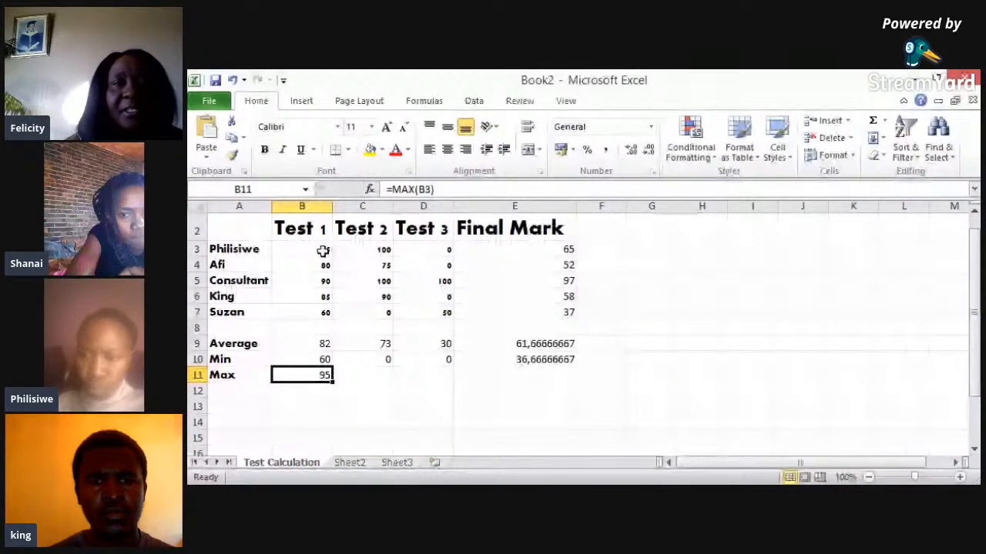
- Change the MAX formula's range in cell B11 to B3:B7
left_click(430, 189)
key("BackSpace")
key("BackSpace")
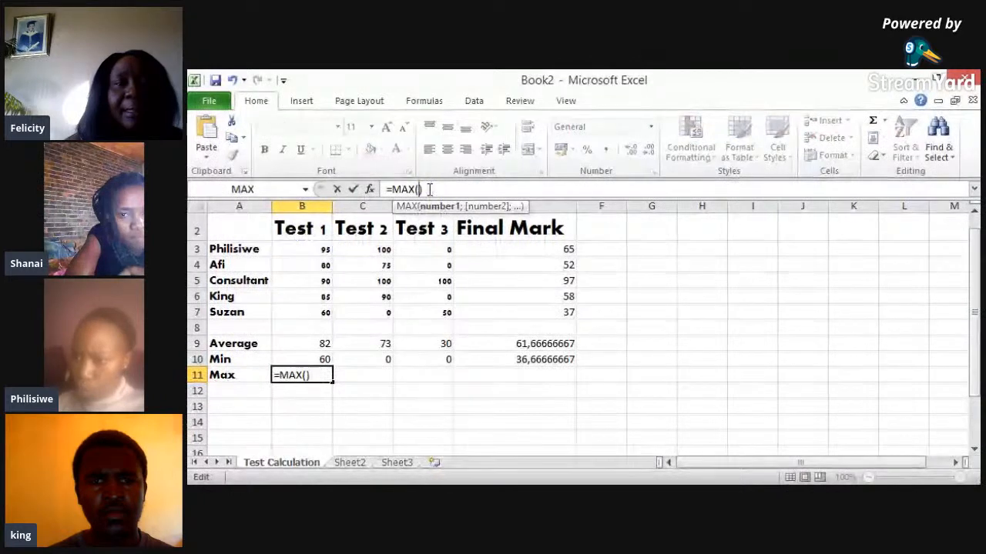
left_click(317, 253)
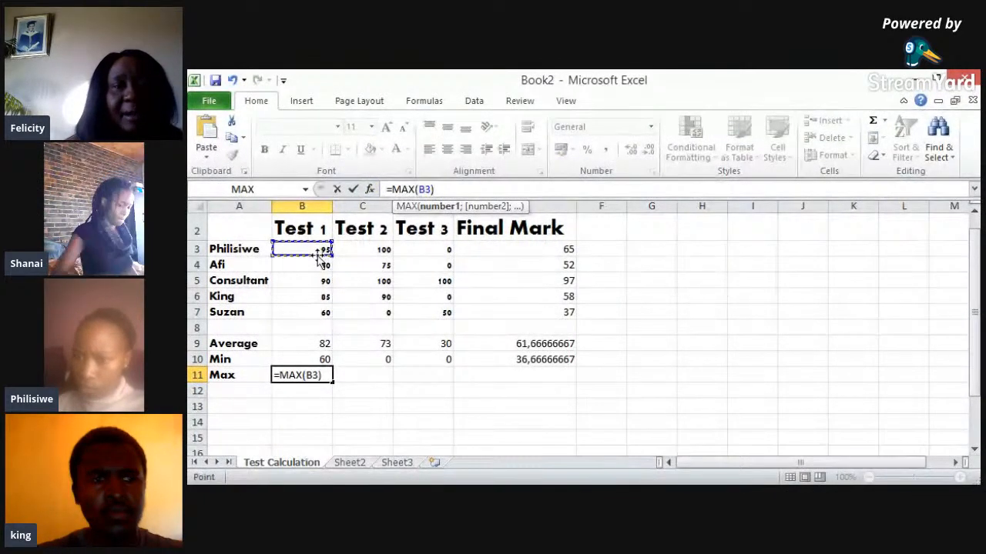
left_click_drag(317, 252, 320, 312)
key("Return")
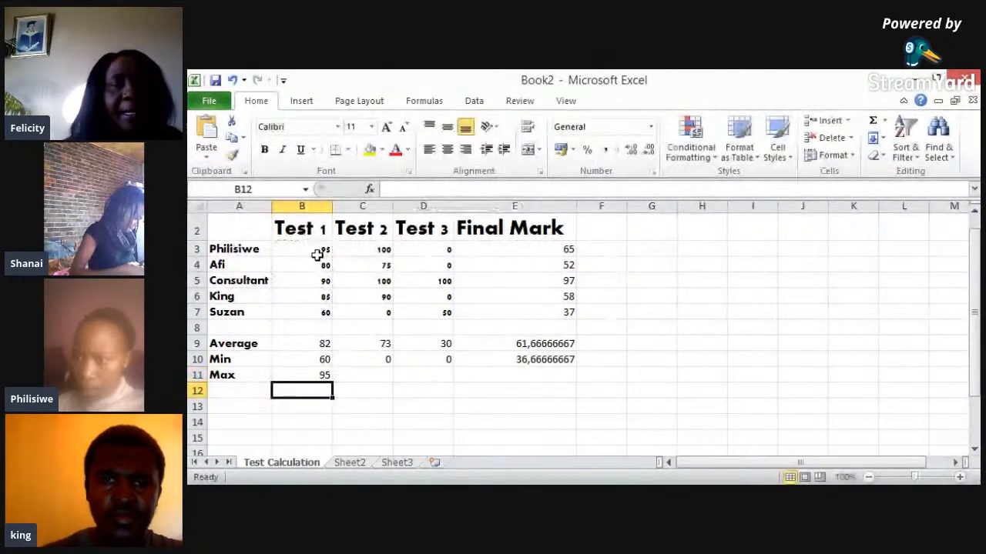
- Fill the MAX formula from B11 across Test 2, Test 3 and Final Mark to E11
left_click(321, 374)
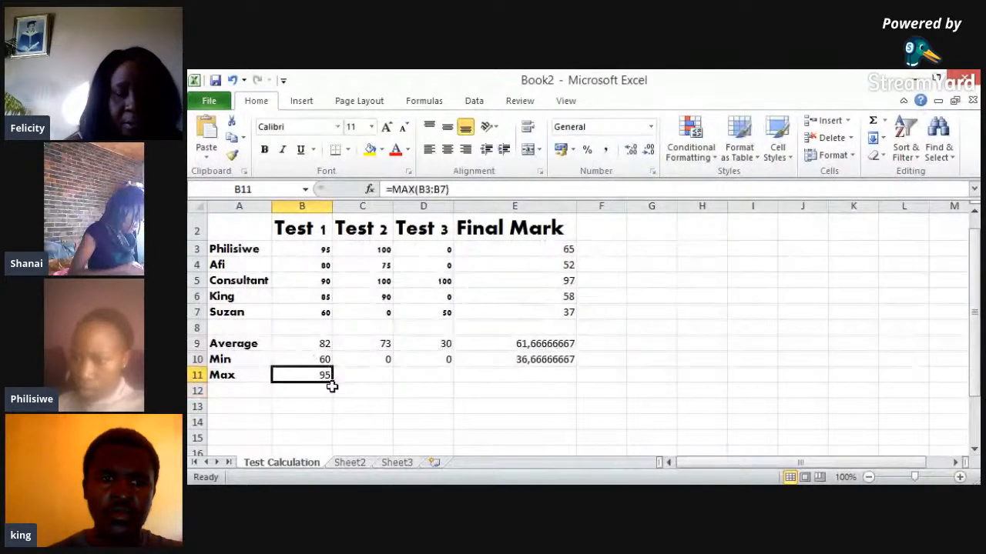
left_click_drag(333, 381, 332, 381)
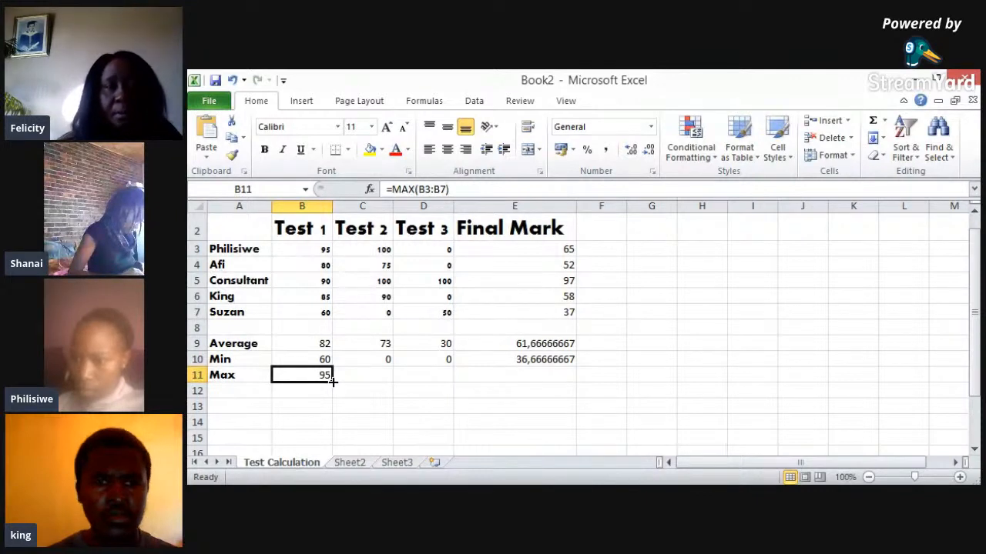
left_click_drag(333, 382, 533, 373)
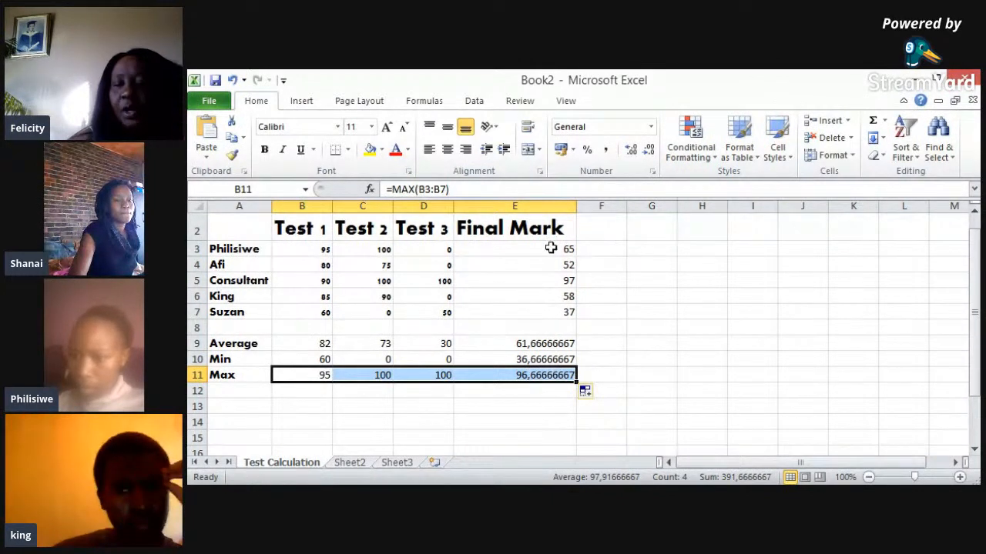
- Reduce the Final Mark summary values in E9:E11 to whole numbers without decimal places
left_click(541, 345)
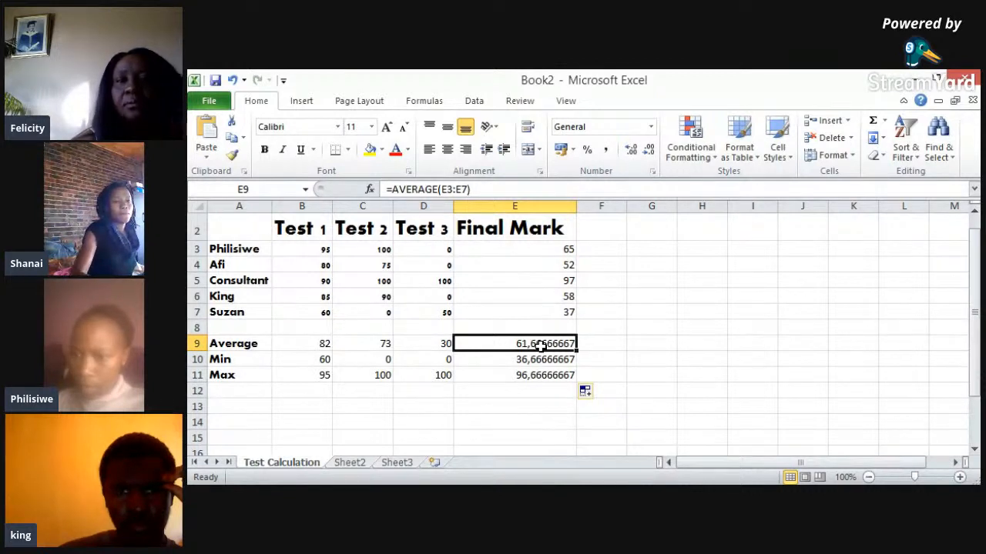
left_click_drag(541, 345, 539, 376)
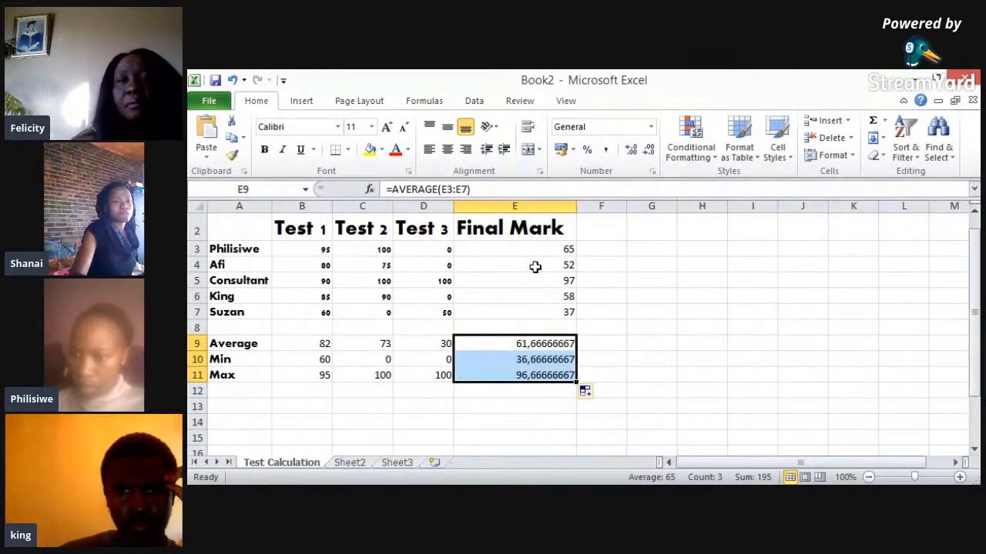
left_click(650, 150)
left_click(650, 150)
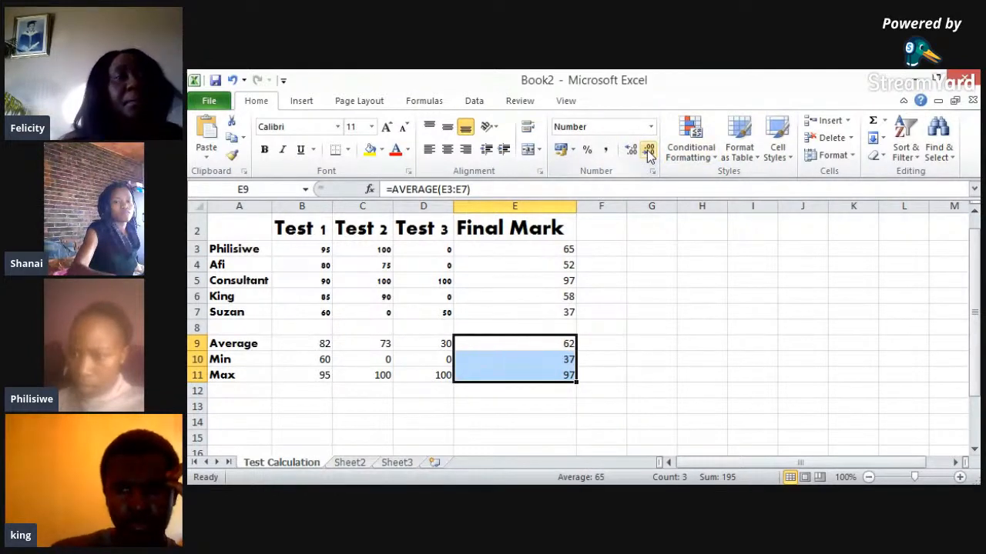
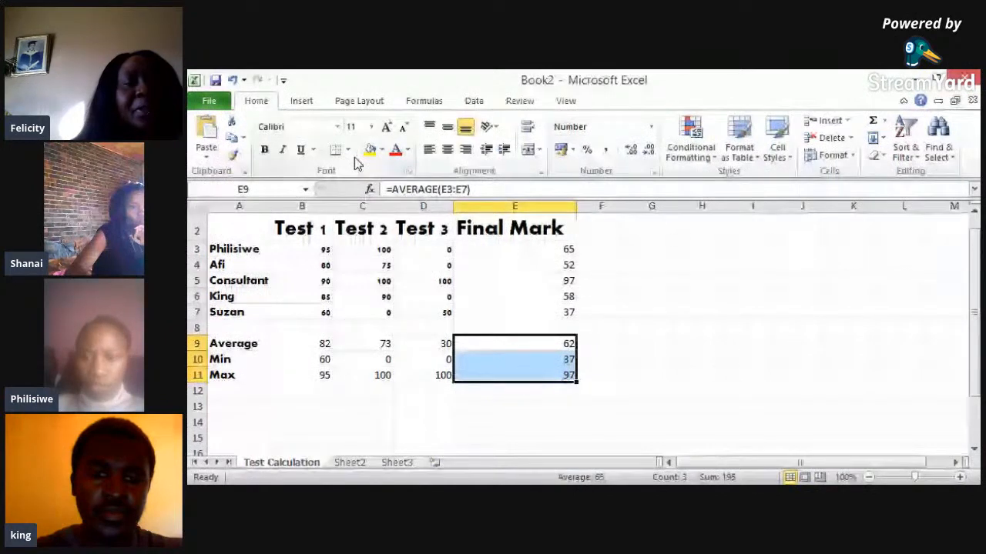
left_click(194, 248)
right_click(194, 248)
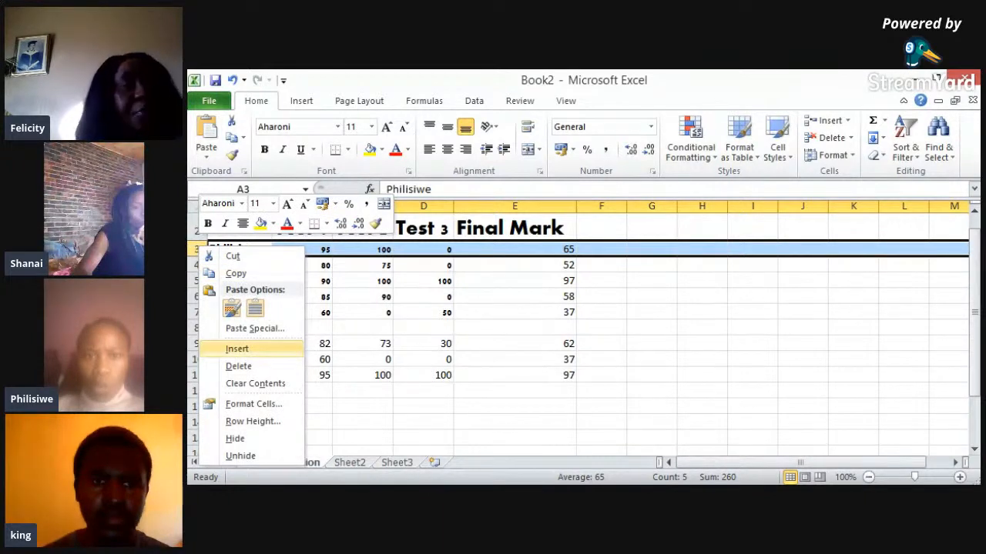
left_click(238, 349)
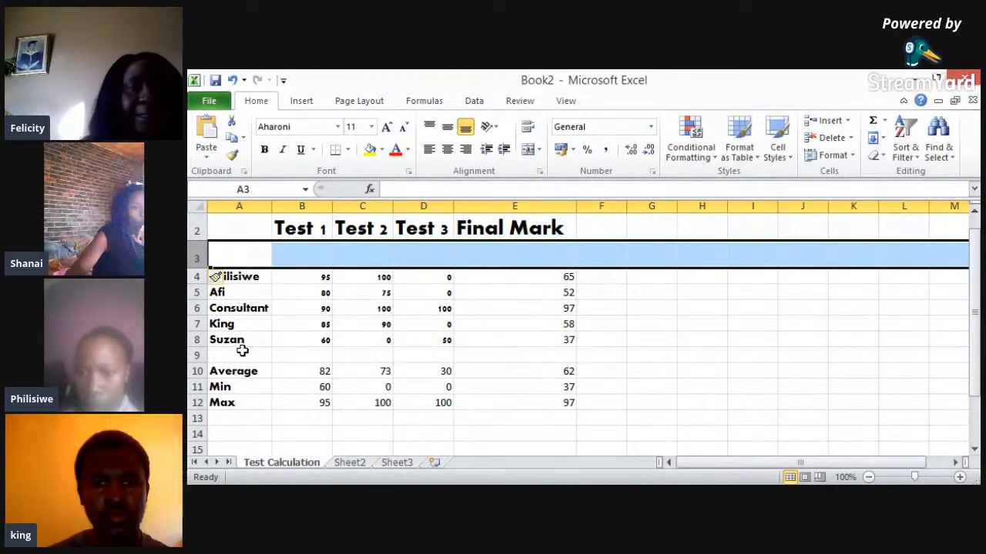
key("ctrl+z")
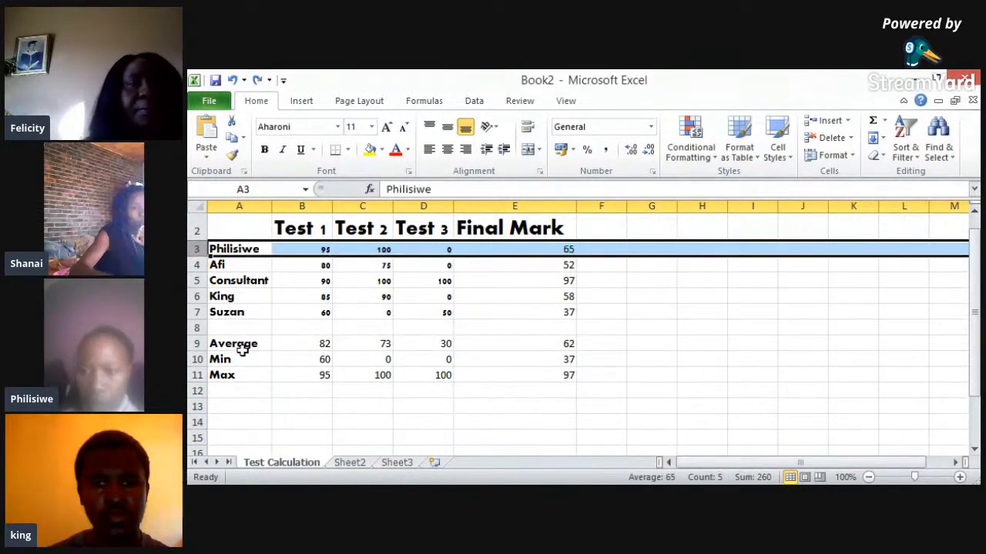
left_click(287, 407)
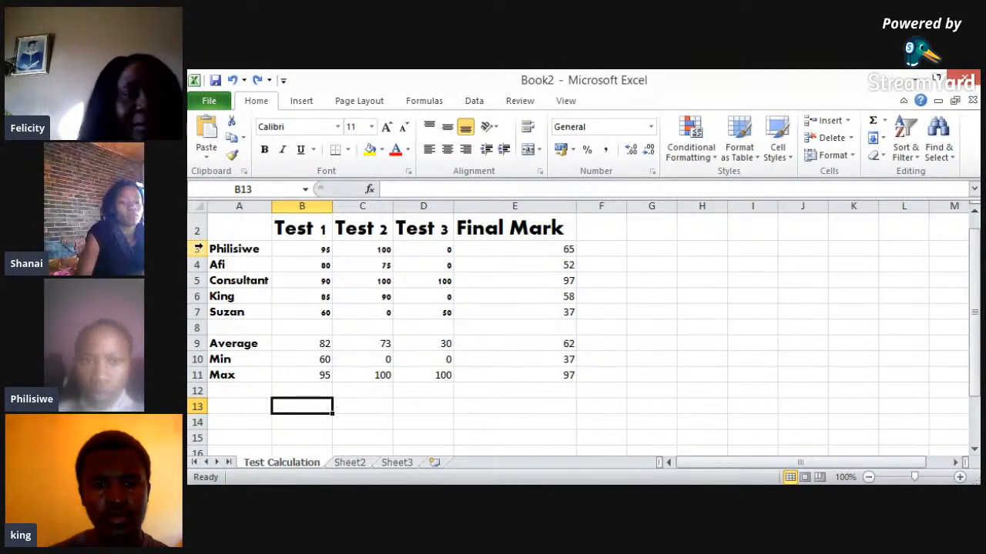
- Insert a blank row above row 3, between the test headings and the first participant
left_click(198, 248)
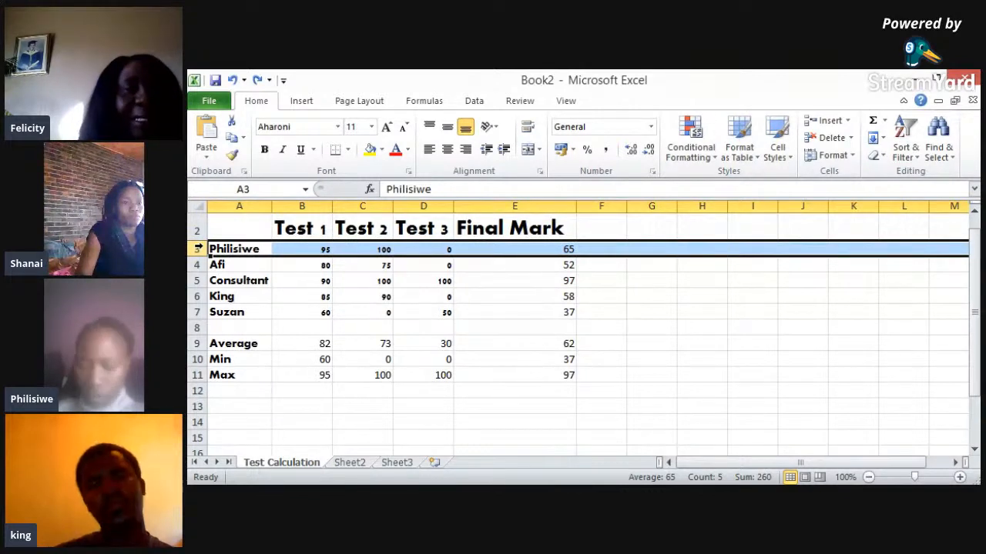
right_click(200, 248)
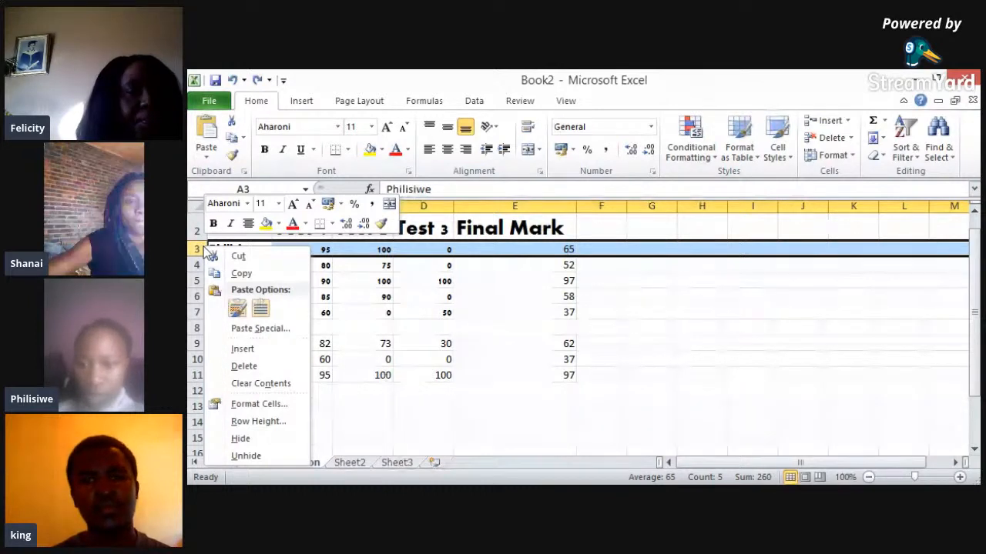
left_click(273, 349)
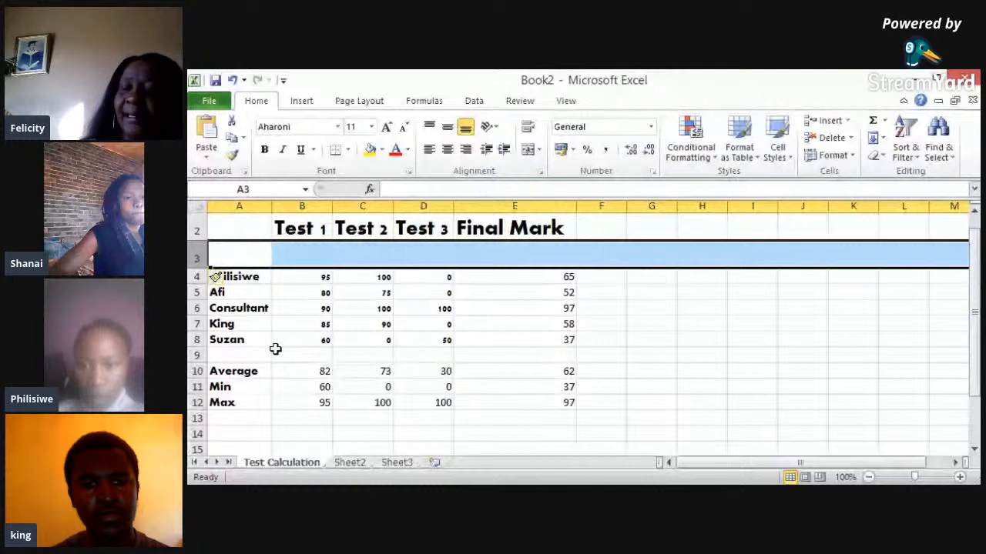
left_click(278, 350)
- Enter the test weights 25%, 35% and 40% in cells B3, C3 and D3, and select cell F2 beside Final Mark
left_click(314, 257)
type("25")
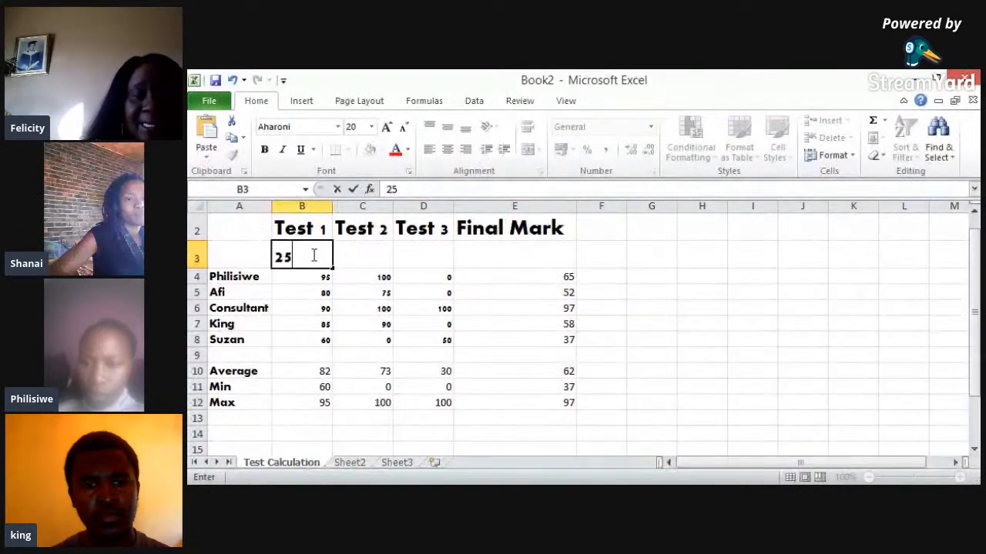
type("%")
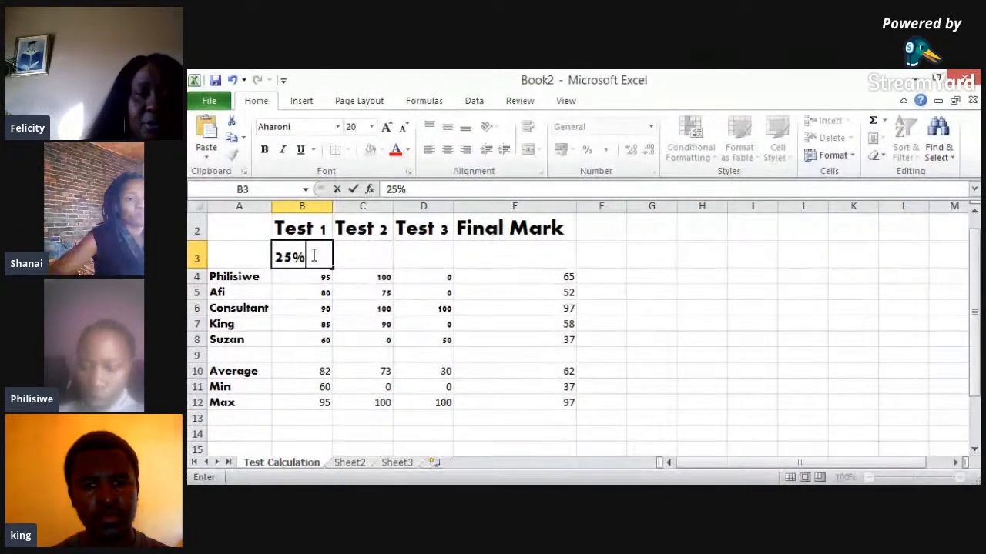
key("Tab")
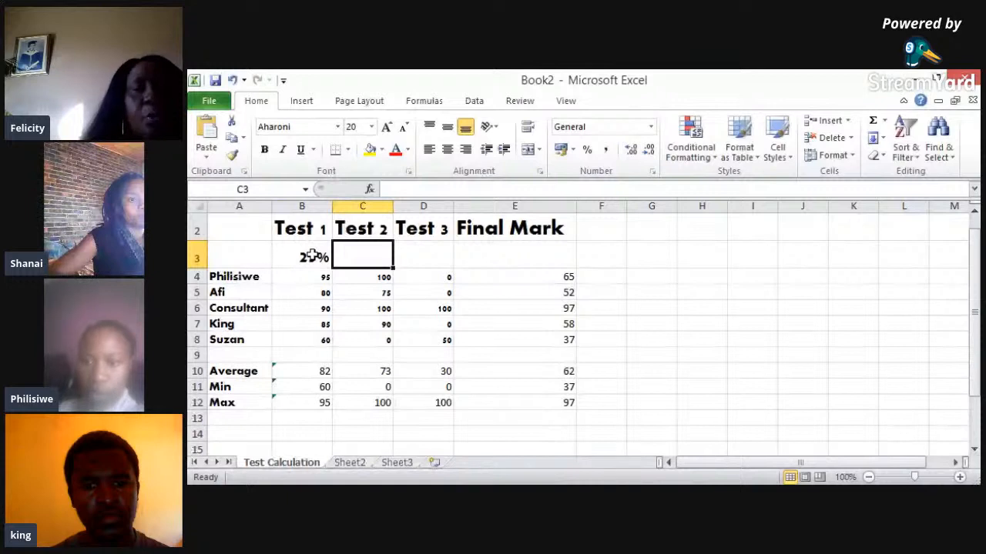
type("35")
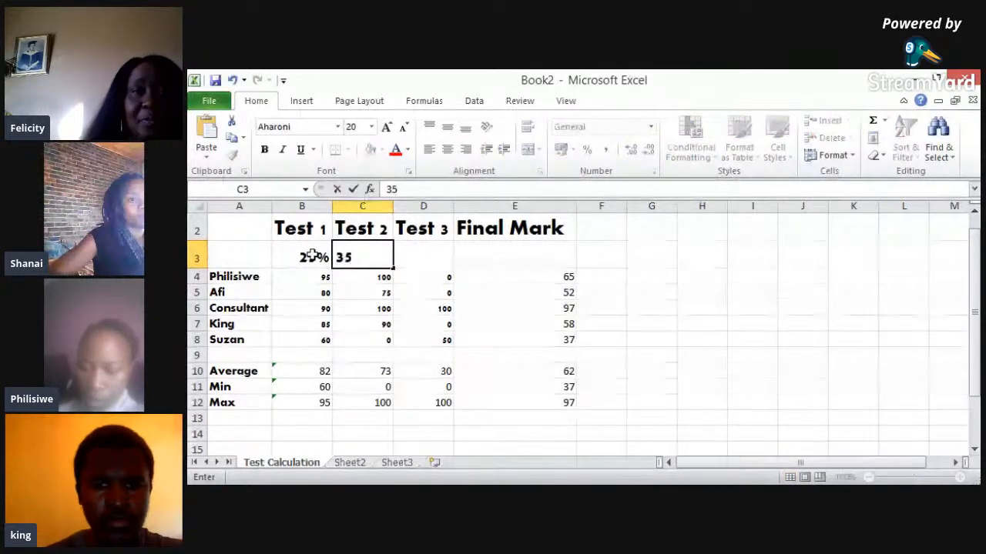
type("%")
key("Tab")
type("40")
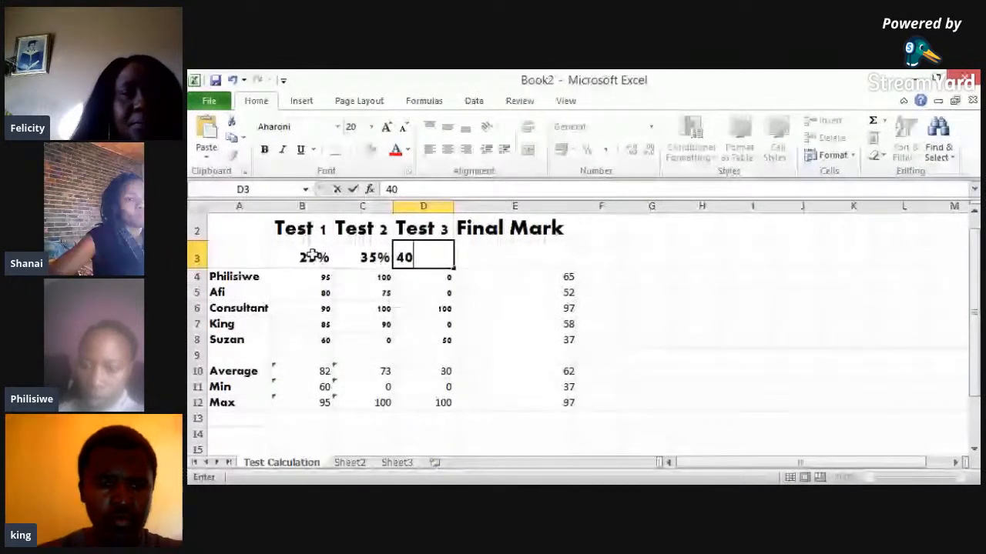
type("%")
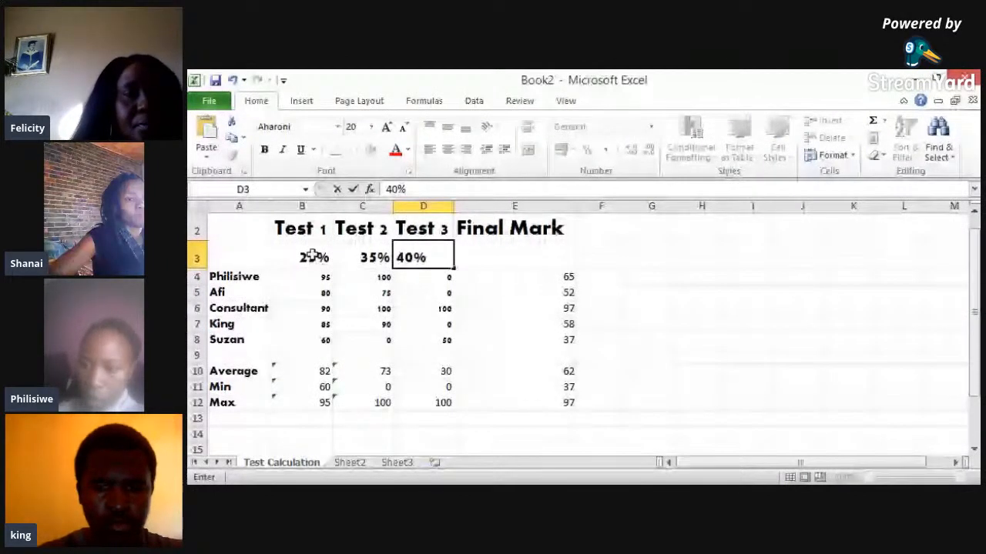
left_click(492, 256)
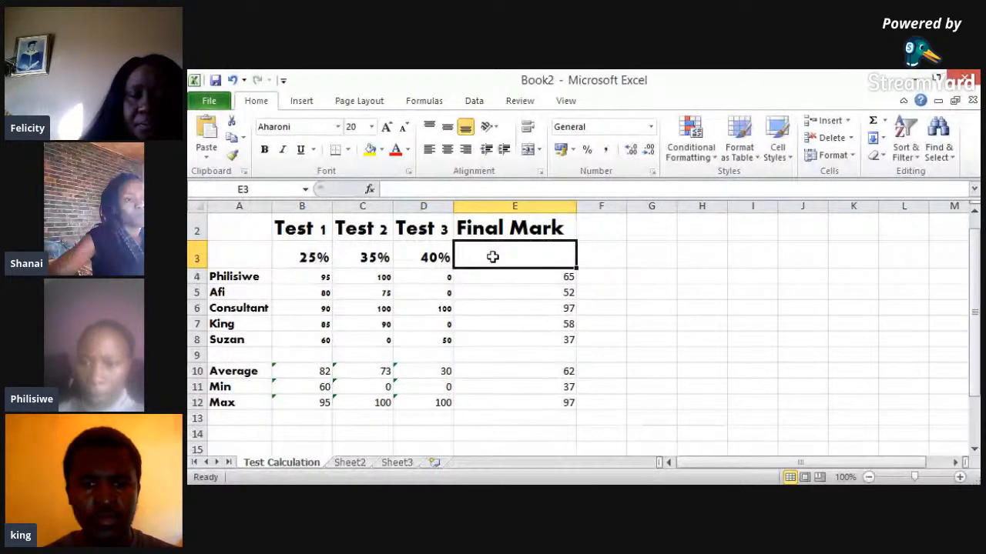
left_click(606, 228)
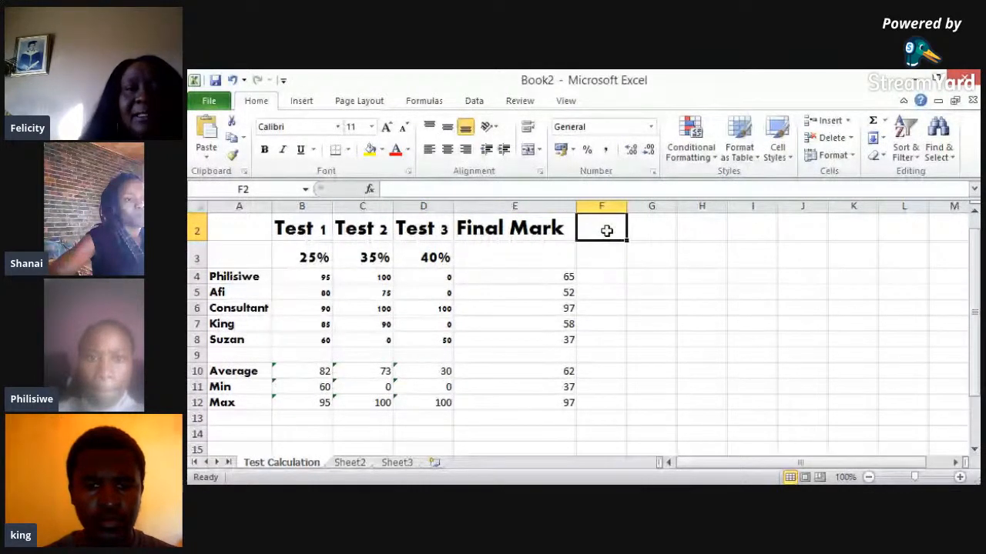
- Enter the heading FM in cell F2 beside Final Mark and select cell F4 in the first participant's row
type("F")
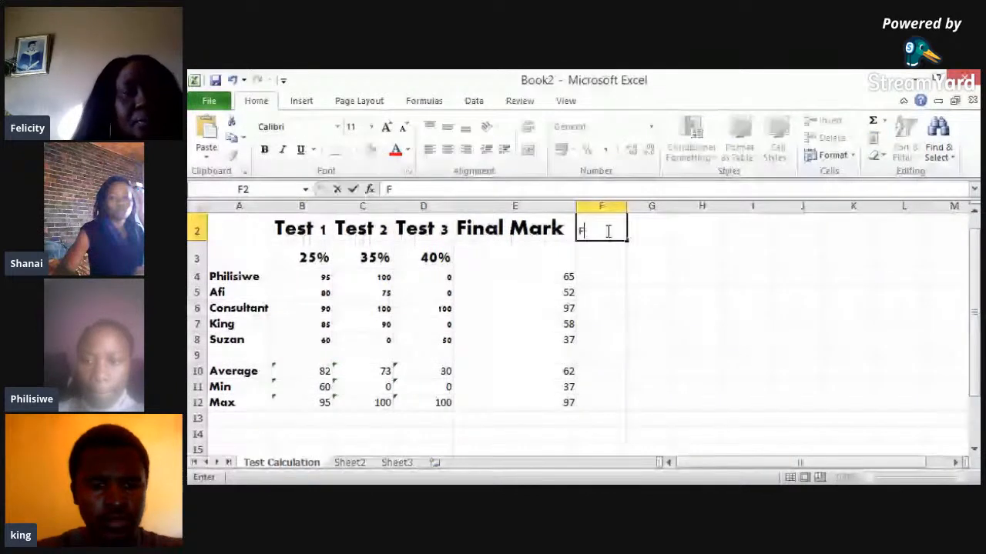
type("M")
left_click(606, 282)
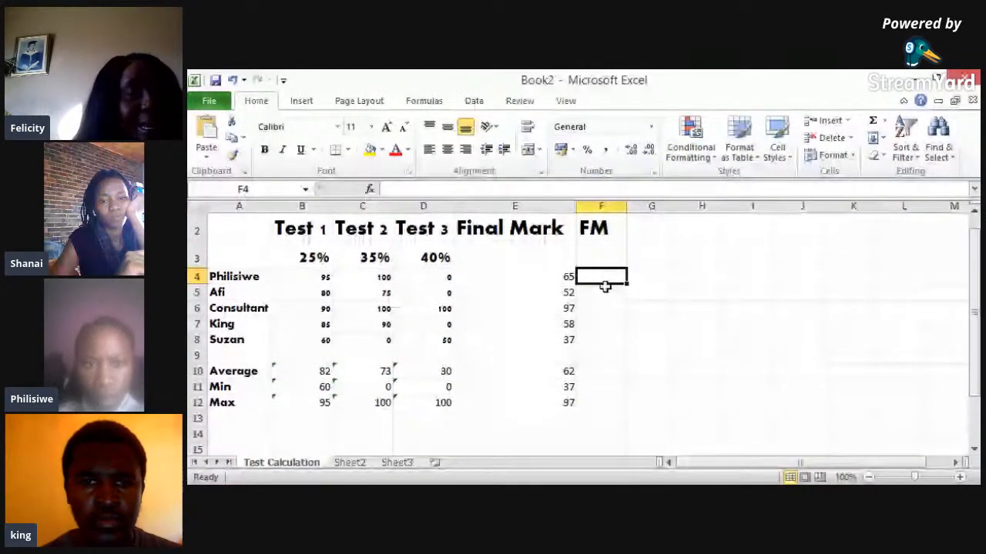
- Begin the weighted mark formula in F4 by multiplying the Test 1 score by its absolute weight, =B4*$B$3
type("=")
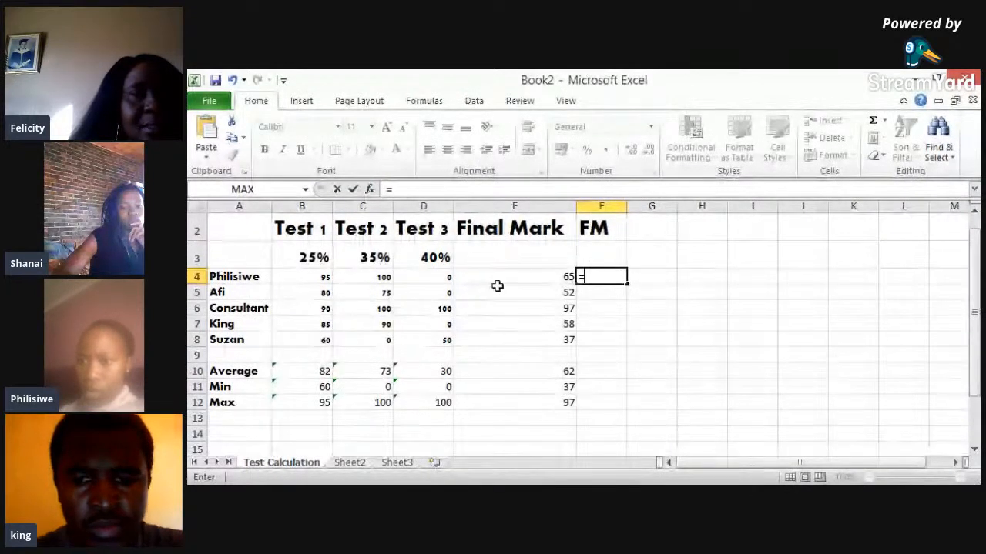
left_click(320, 276)
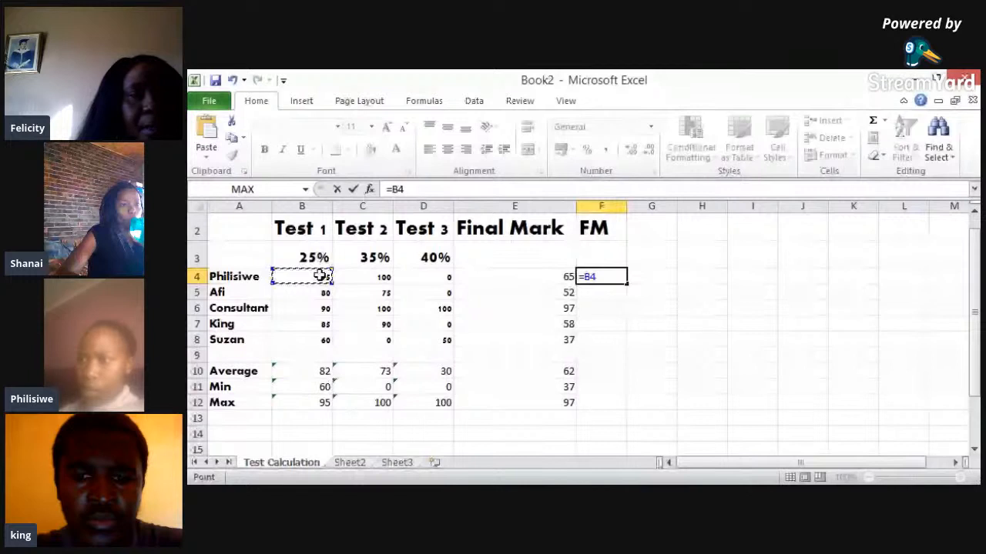
type("*")
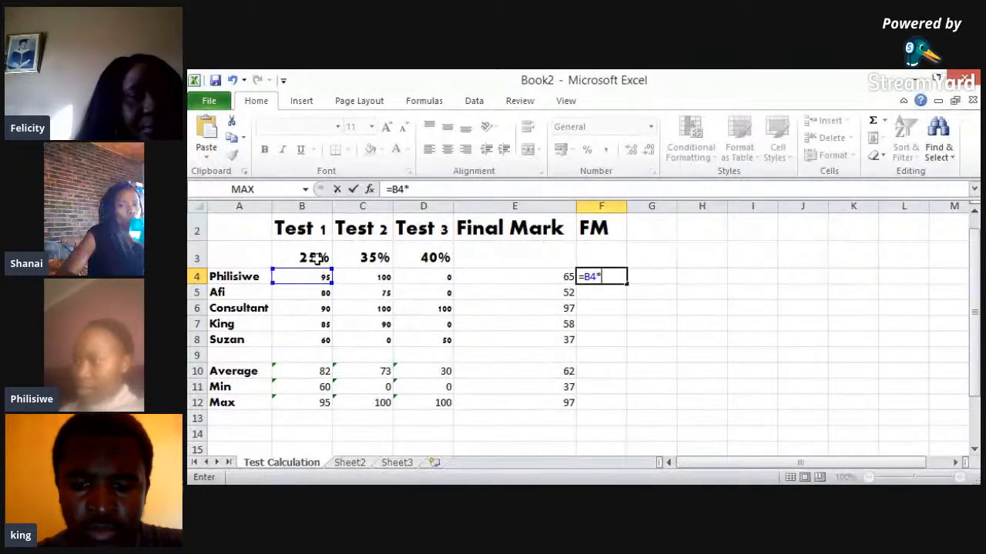
left_click(316, 260)
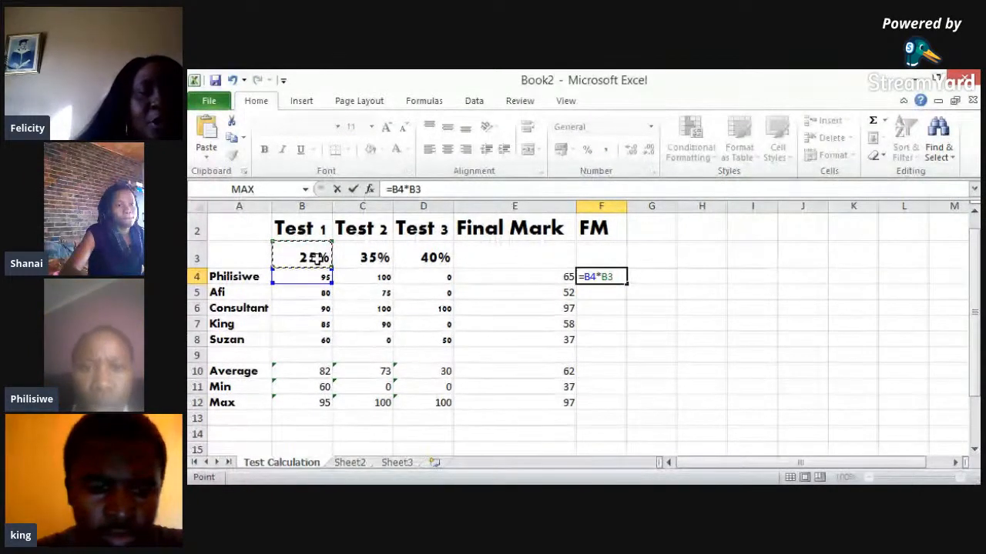
key("F4")
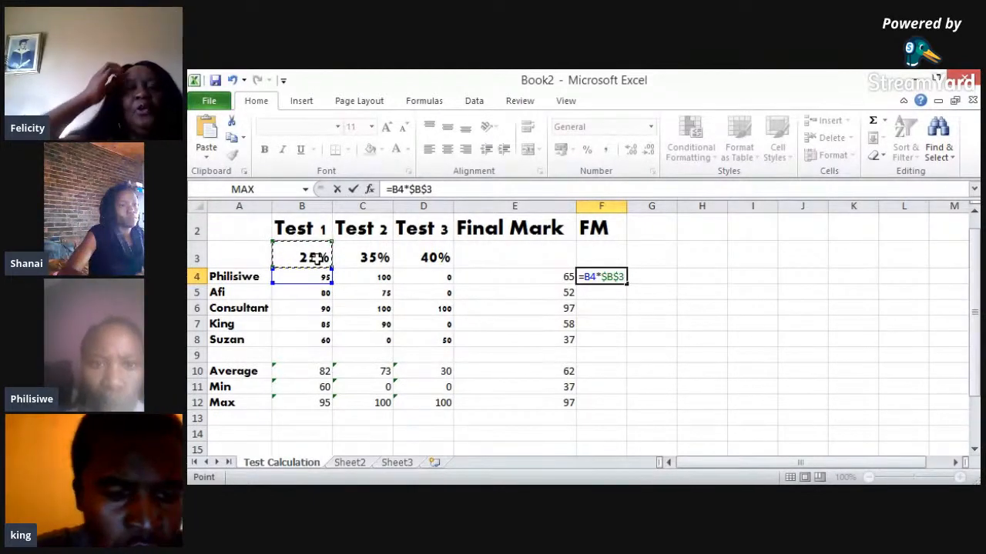
key("alt+Tab")
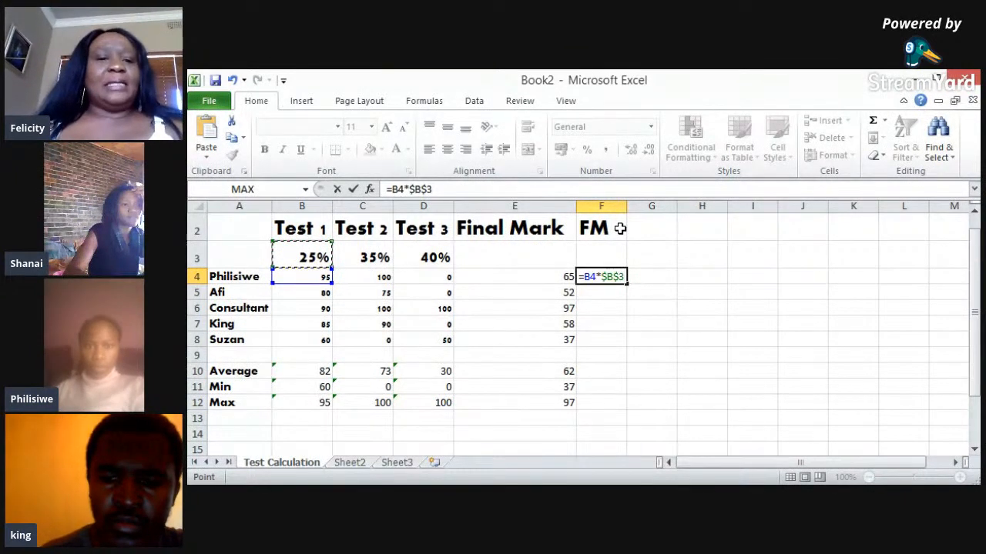
- Add the weighted Test 2 score to the F4 formula as +C4*$C$3, with an absolute weight reference
type("+")
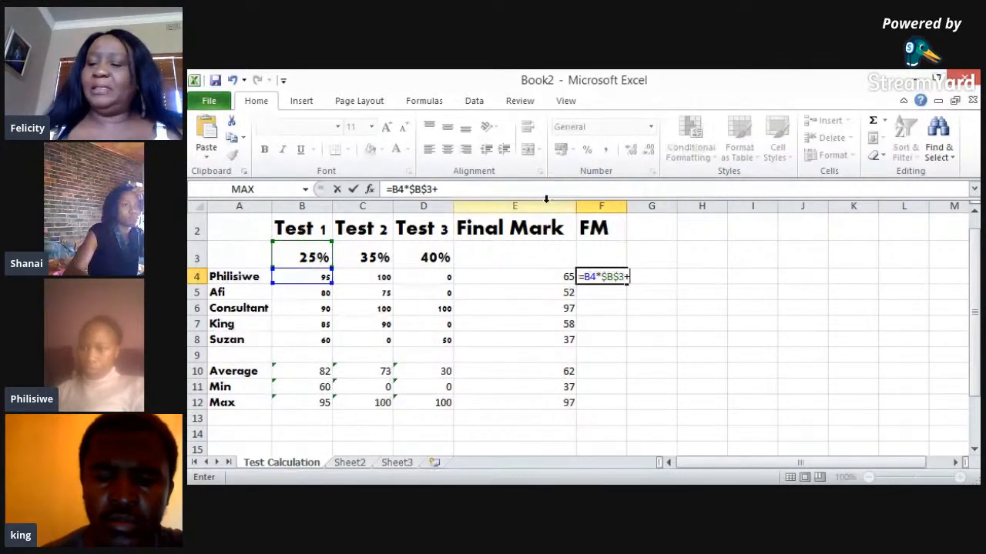
left_click(379, 275)
type("*")
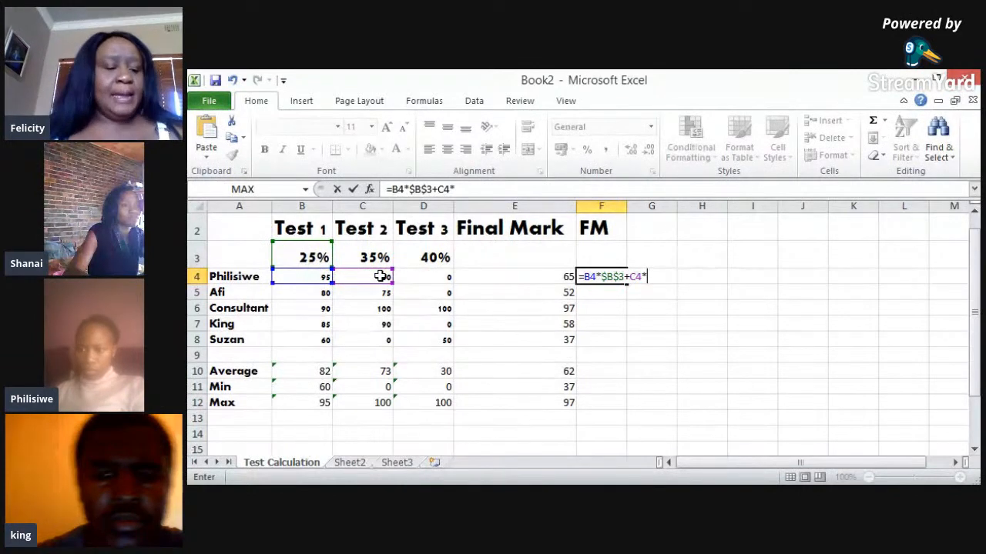
left_click(379, 256)
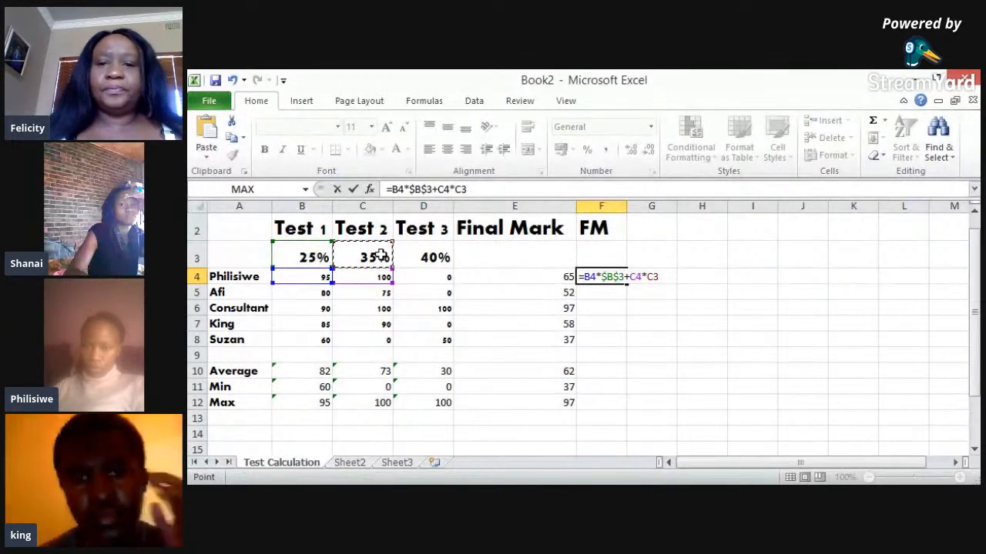
key("F4")
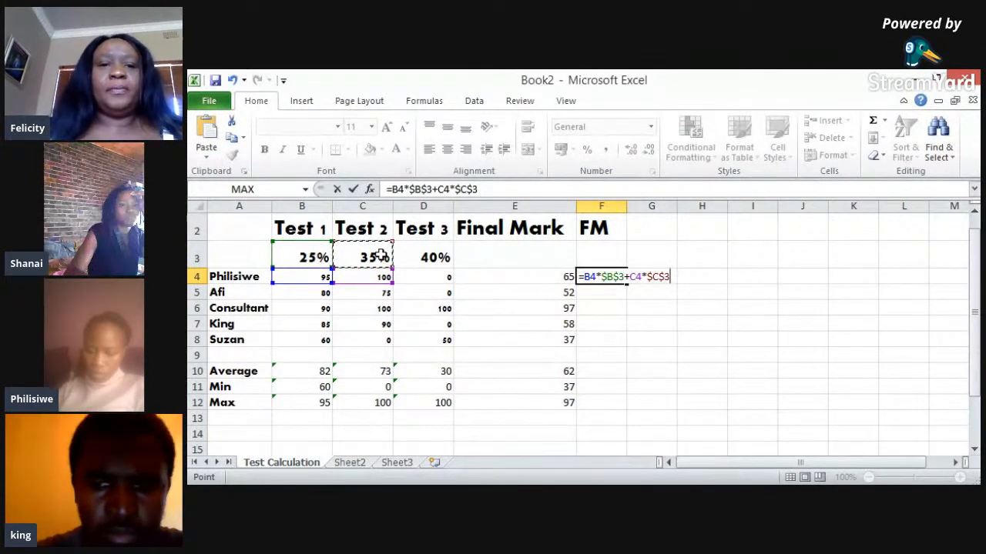
- Complete the F4 formula with the weighted Test 3 score, +D4*$D$3, and commit it
type("+")
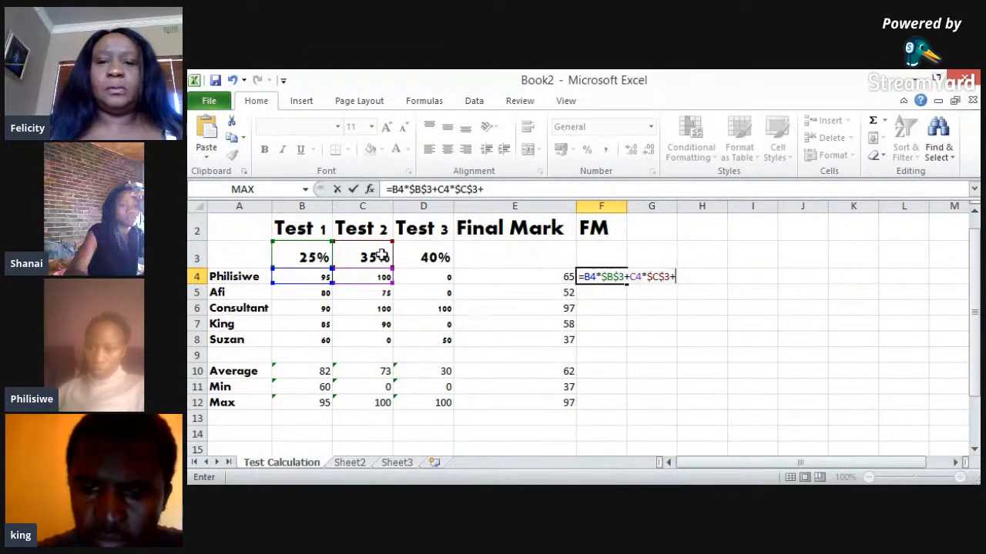
left_click(438, 278)
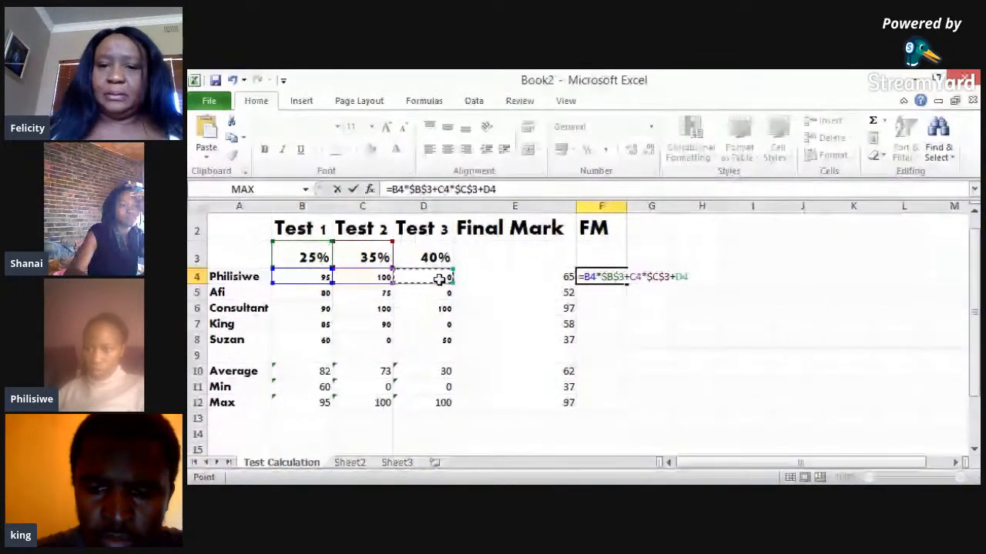
type("*")
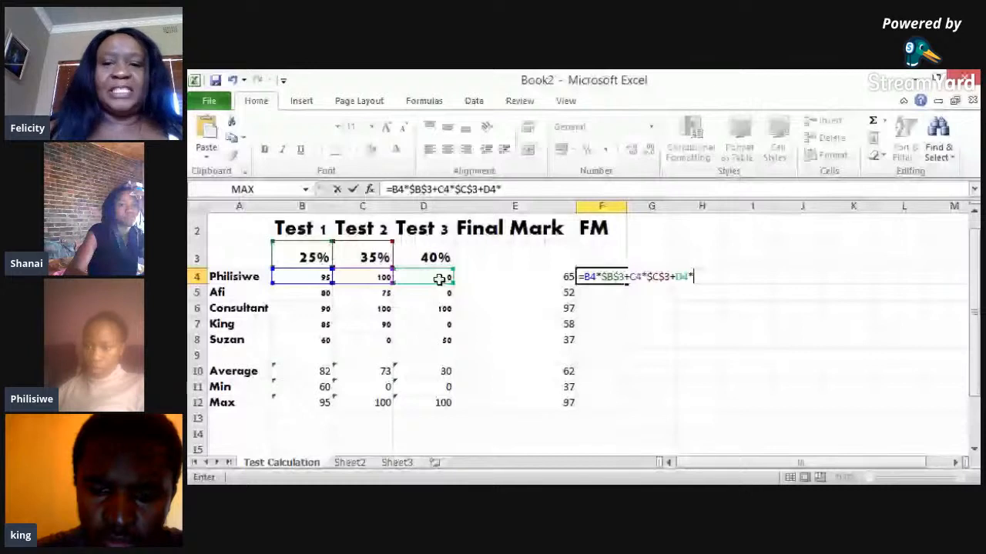
left_click(435, 255)
key("F4")
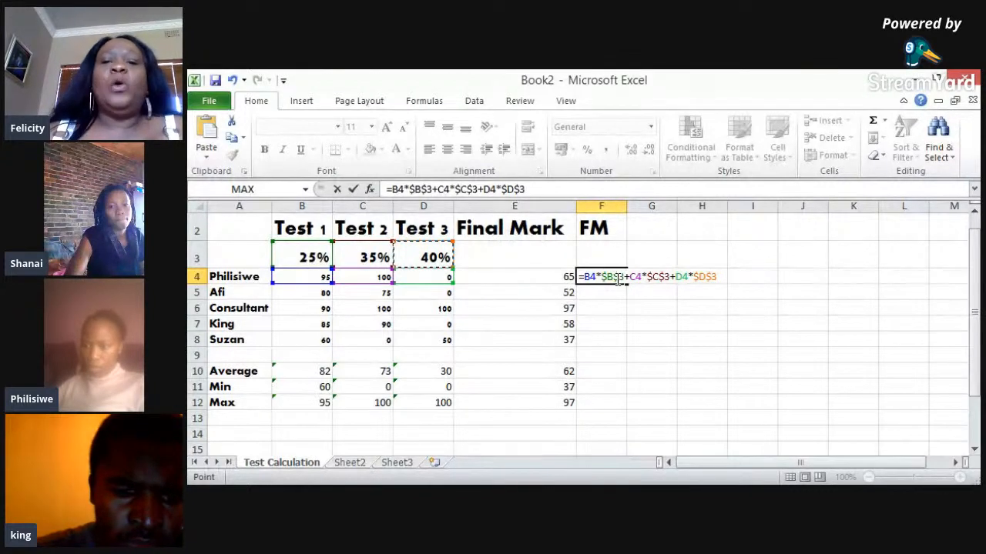
left_click_drag(624, 277, 613, 297)
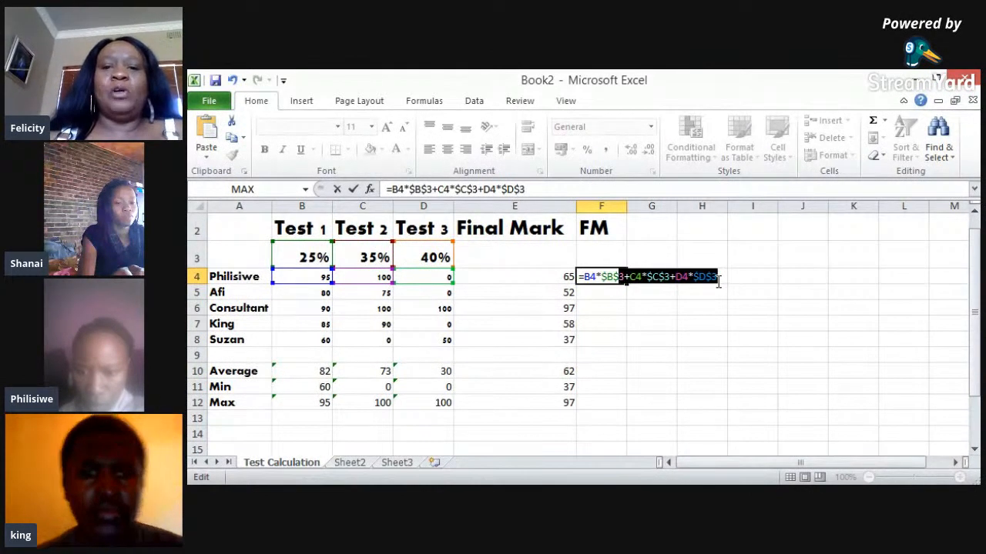
key("Return")
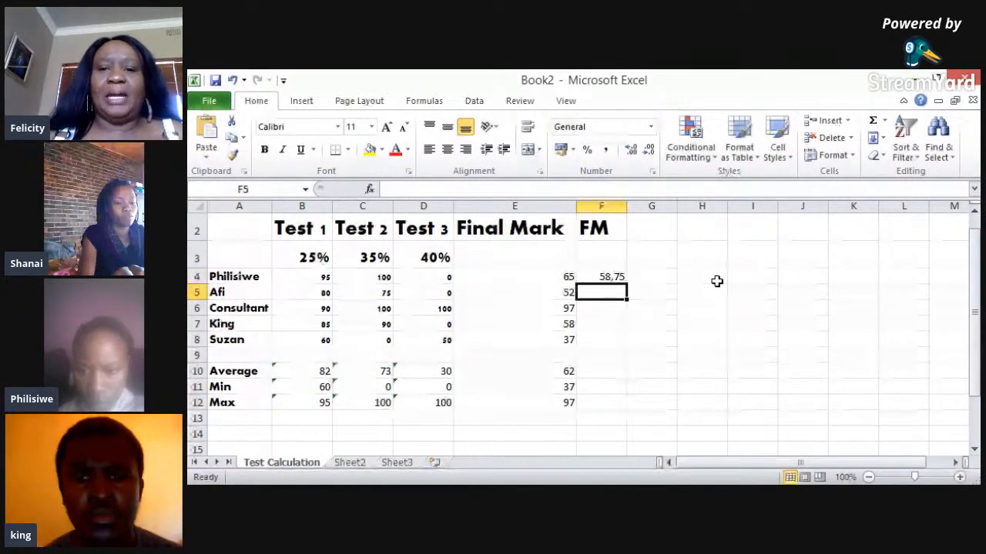
- Fill the FM formula from F4 down to F8 and reduce the results to whole numbers without decimals
left_click(603, 276)
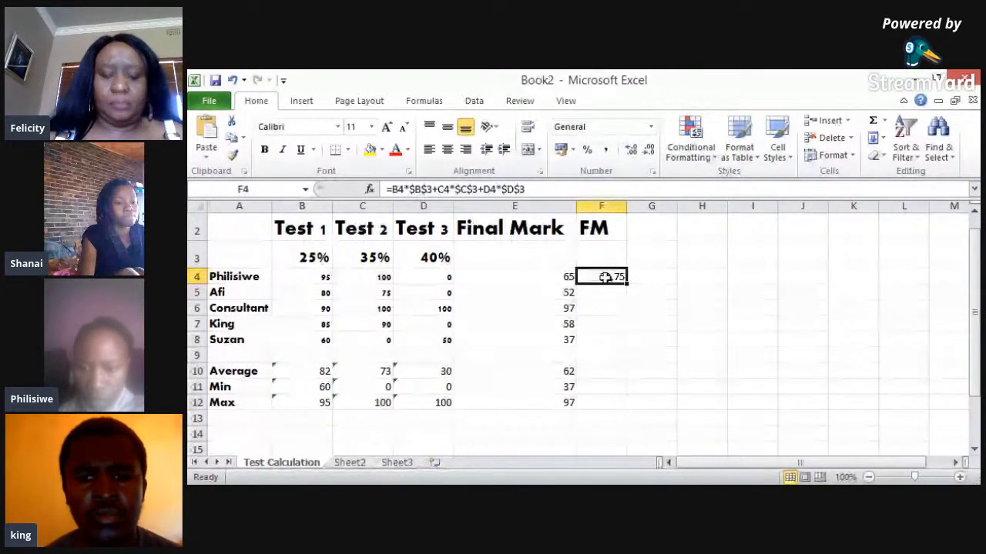
left_click_drag(603, 275, 623, 350)
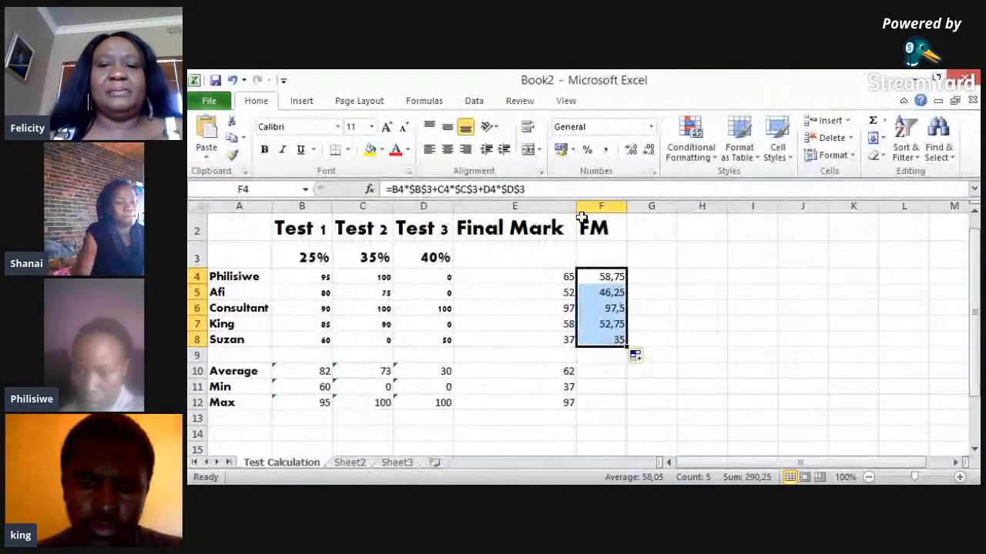
left_click(649, 151)
left_click(649, 150)
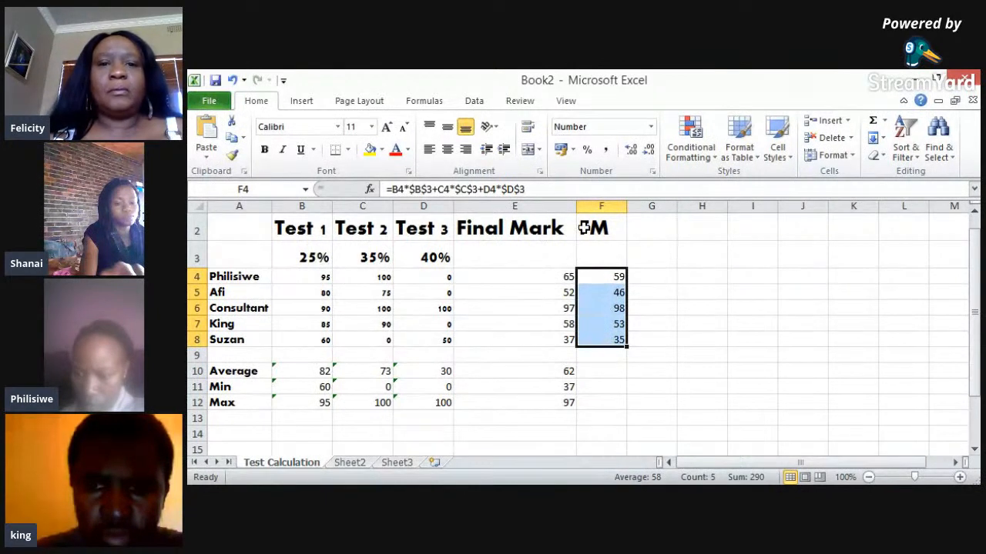
- Show the sheet's formulas and widen column F to examine the FM formulas in F4:F8
left_click(444, 103)
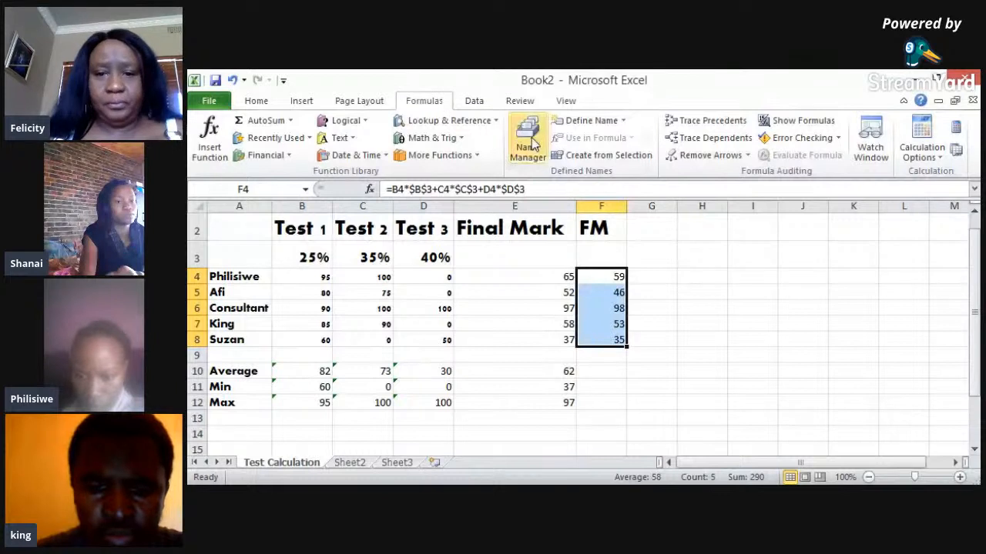
left_click(786, 123)
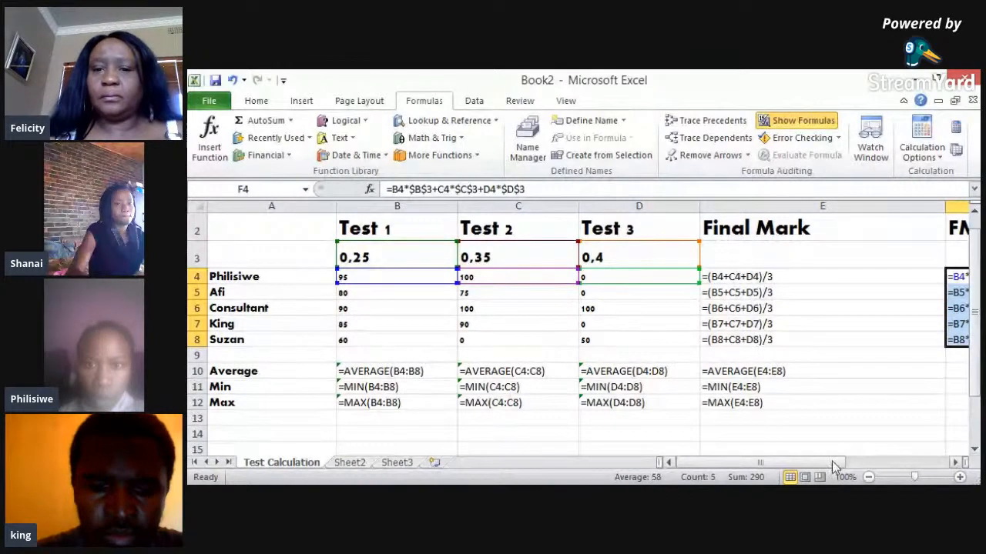
left_click(955, 464)
left_click(955, 463)
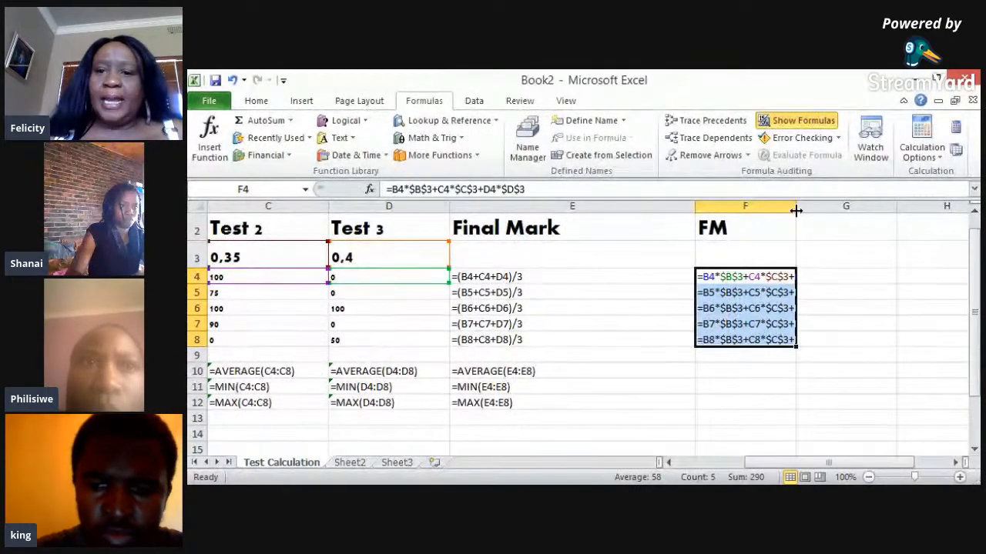
left_click_drag(795, 210, 832, 208)
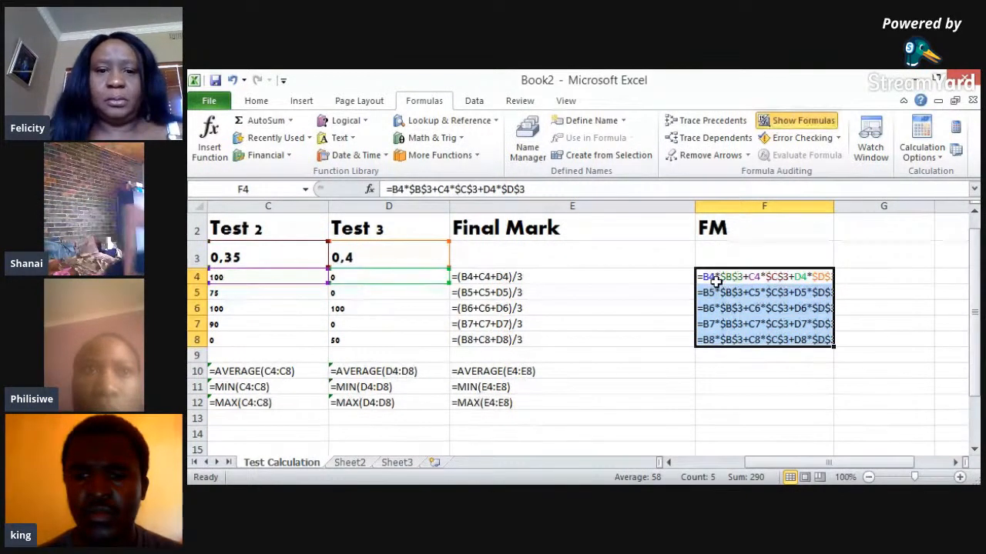
left_click(717, 399)
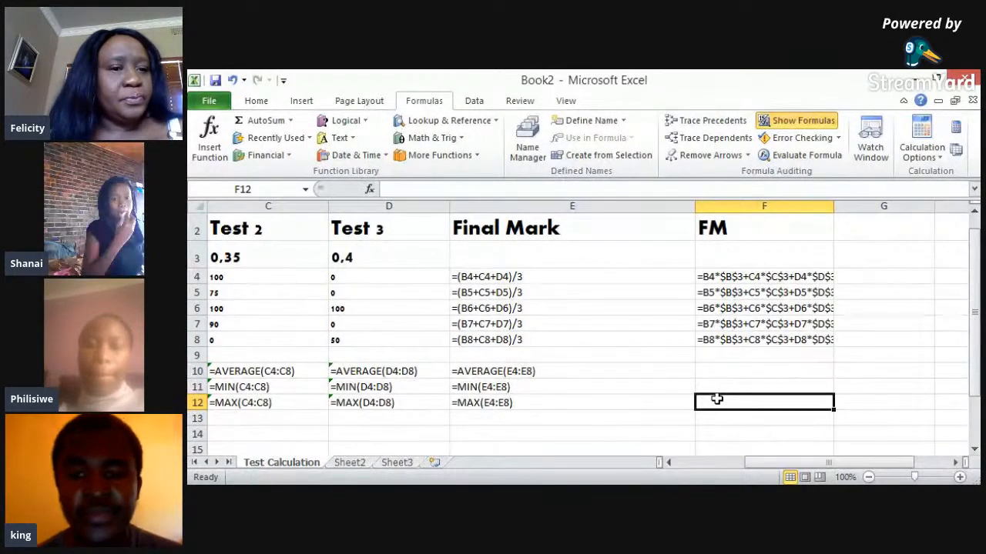
- Turn off the formula display so the whole table shows calculated values again from column A
left_click(793, 120)
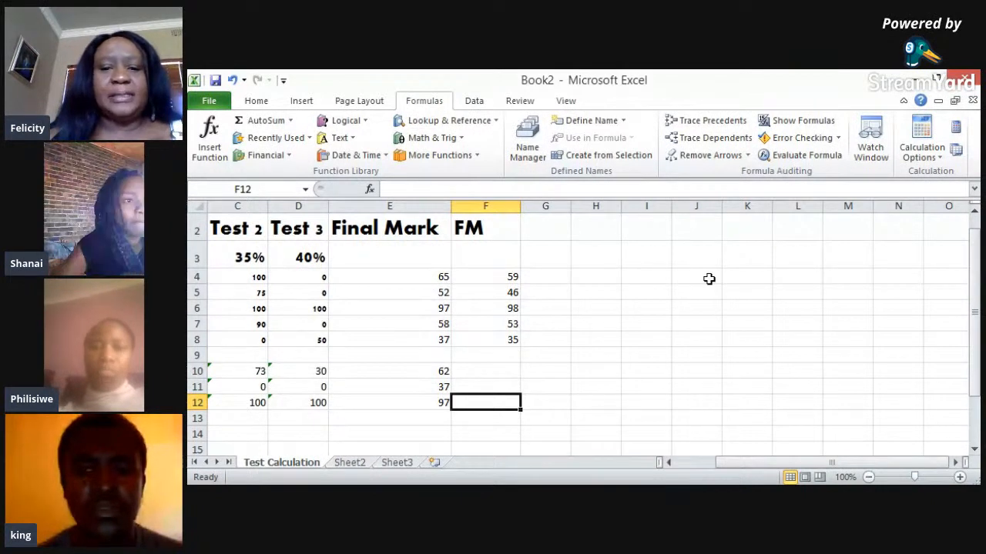
double_click(669, 462)
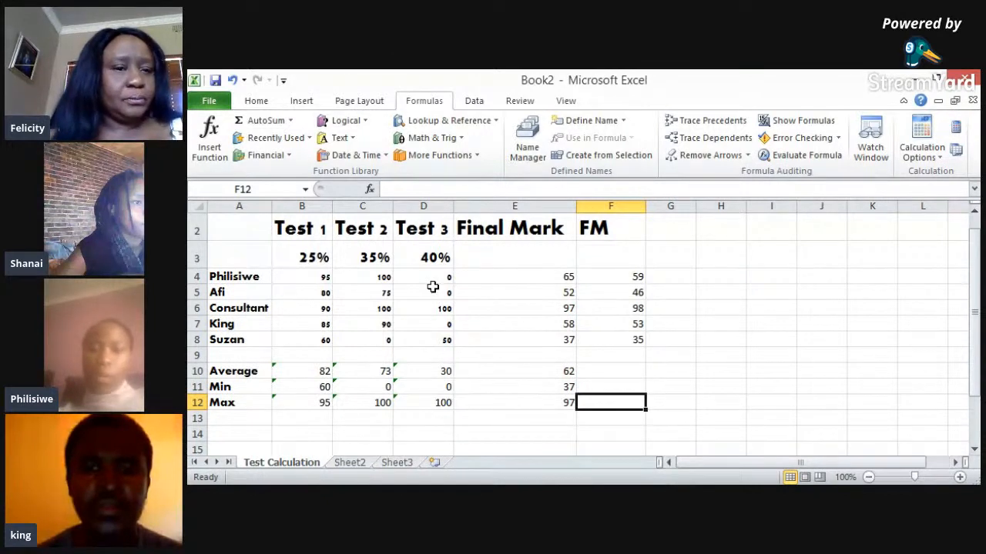
left_click(519, 390)
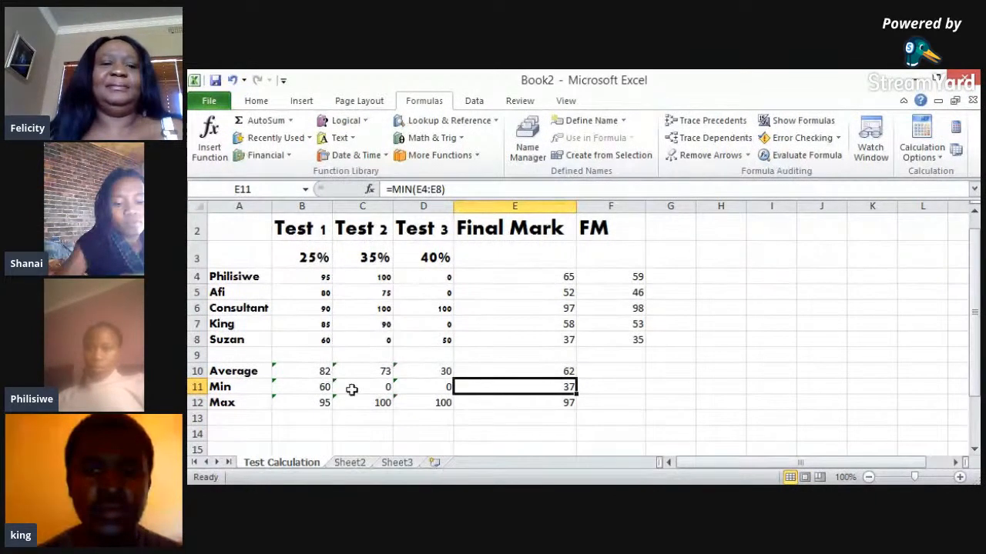
left_click(253, 249)
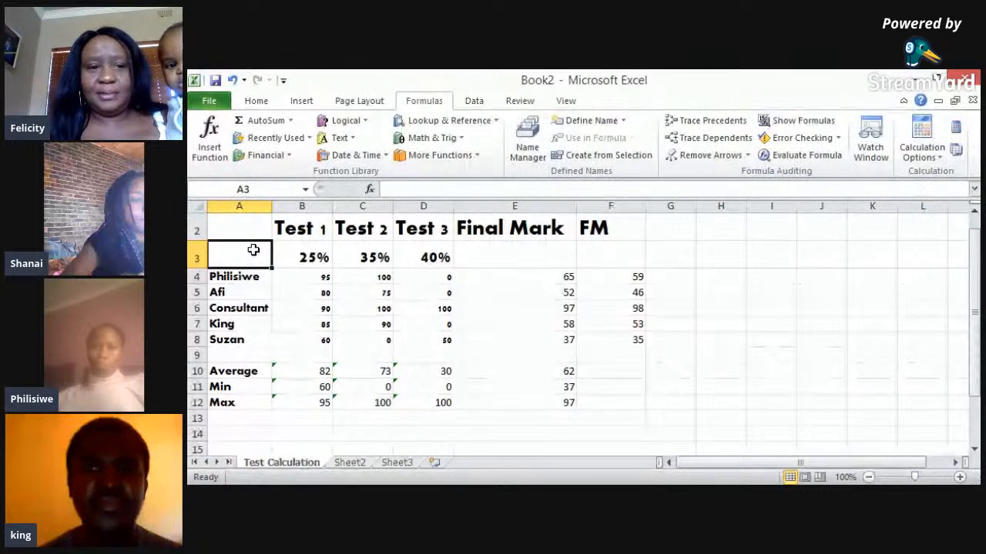
key("shift+Right")
key("shift+Right")
key("shift+Right")
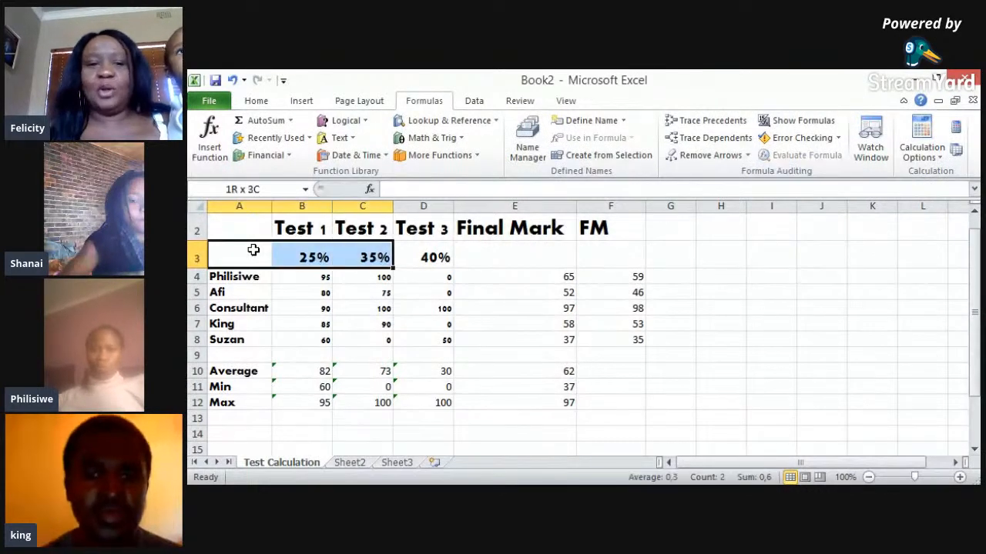
key("shift+Down")
key("shift+Down")
key("shift+Down")
key("shift+Down")
key("shift+Down")
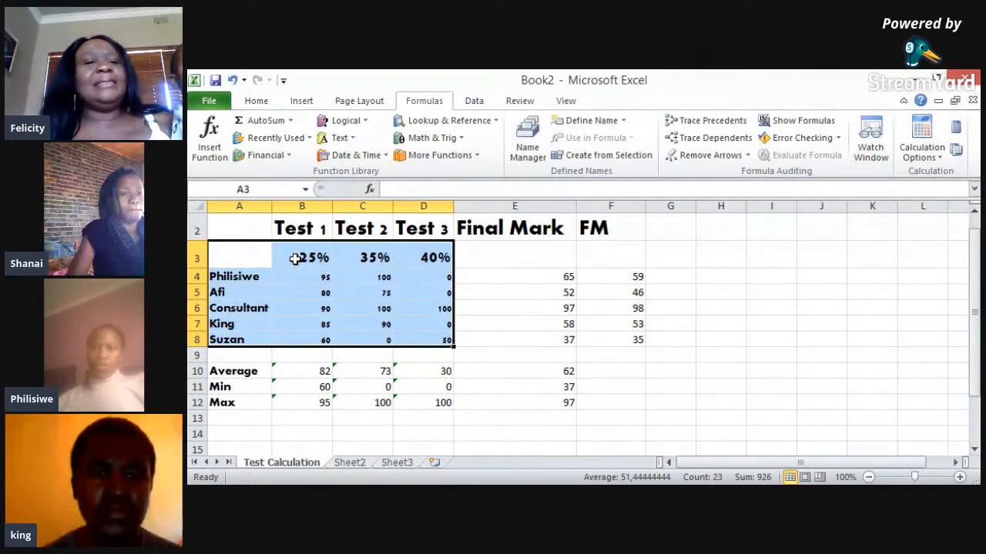
- Insert a 3-D Clustered Column chart from the test data in A2:D8, including the headings, percentages and participants
left_click(263, 229)
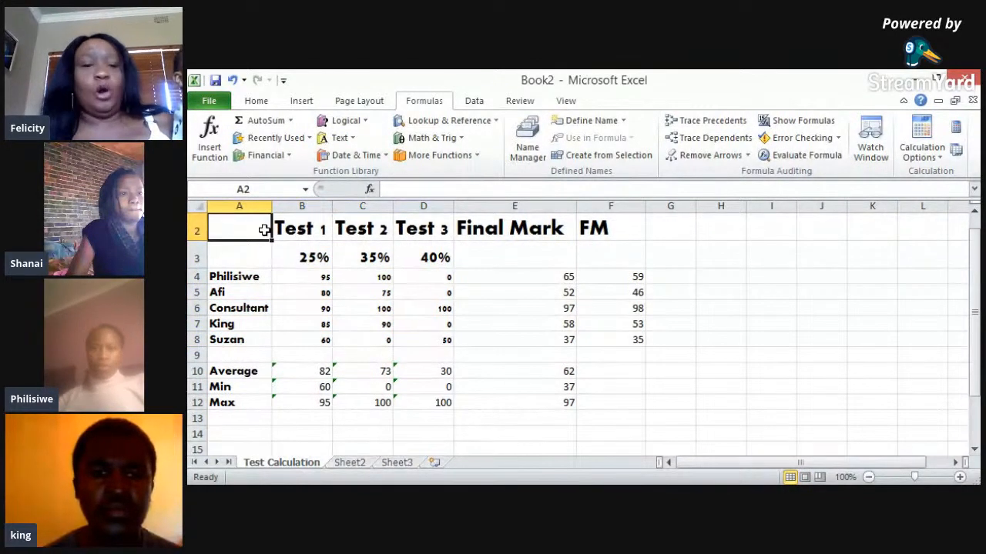
key("shift+Right")
key("shift+Right")
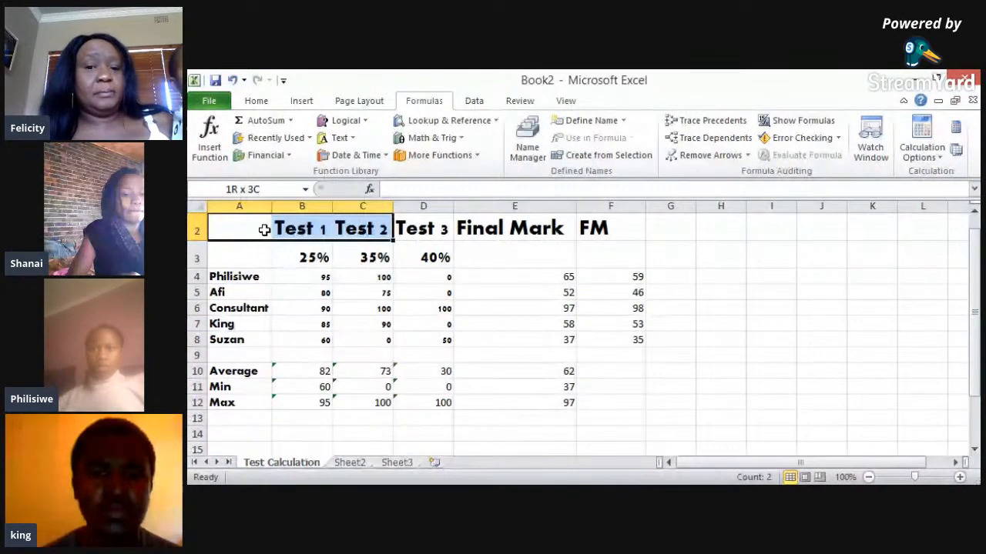
key("shift+Right")
key("shift+Down")
key("shift+Down")
key("shift+Down")
key("shift+Down")
key("shift+Down")
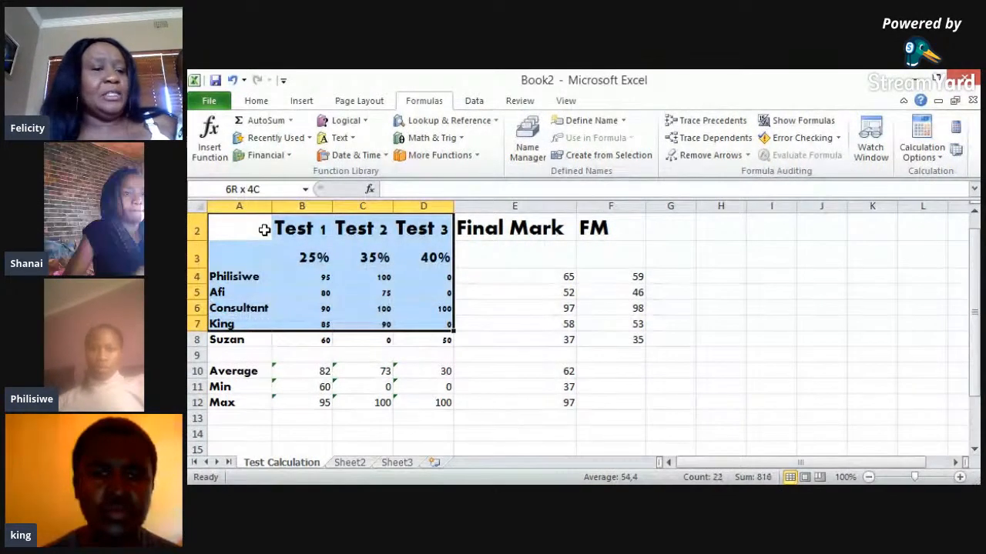
key("shift+Down")
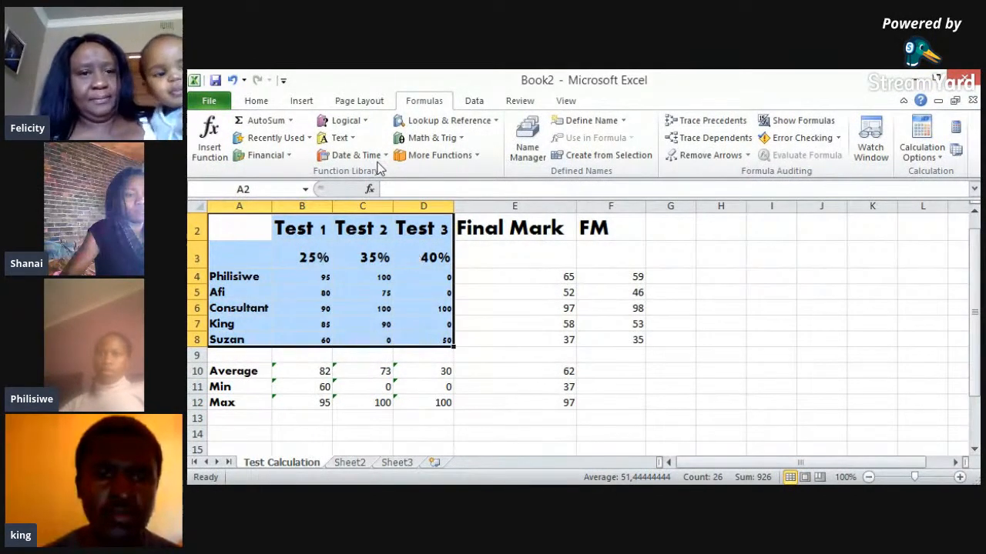
left_click(309, 103)
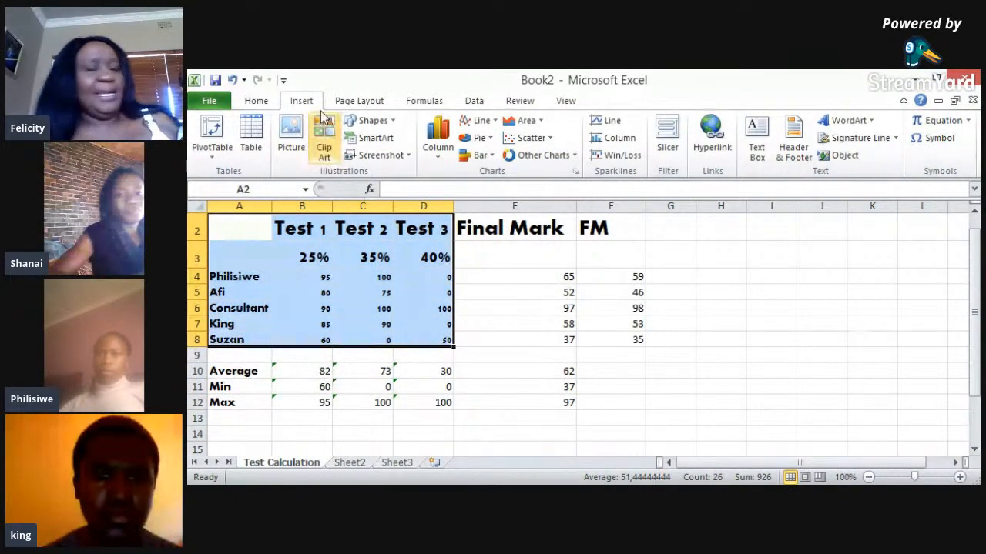
left_click(439, 163)
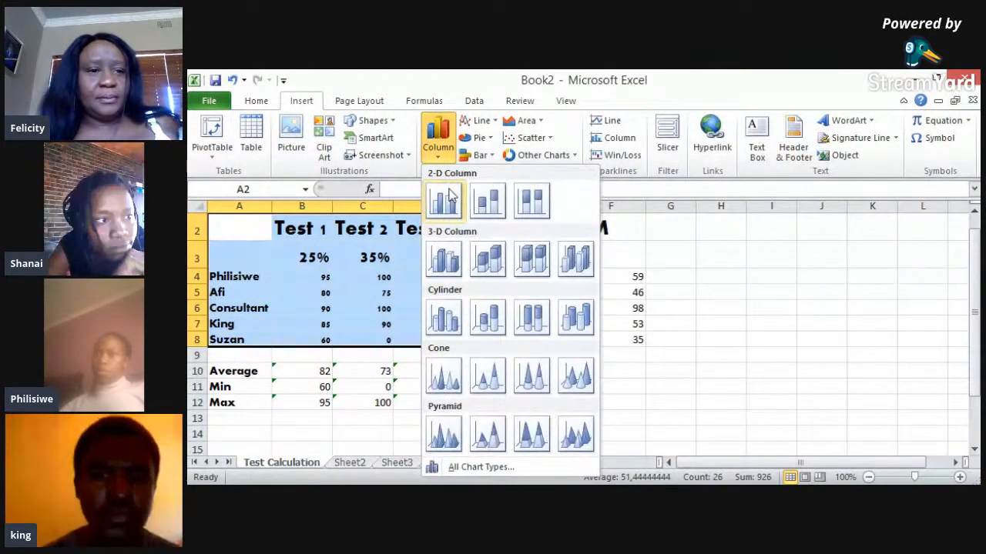
left_click(451, 260)
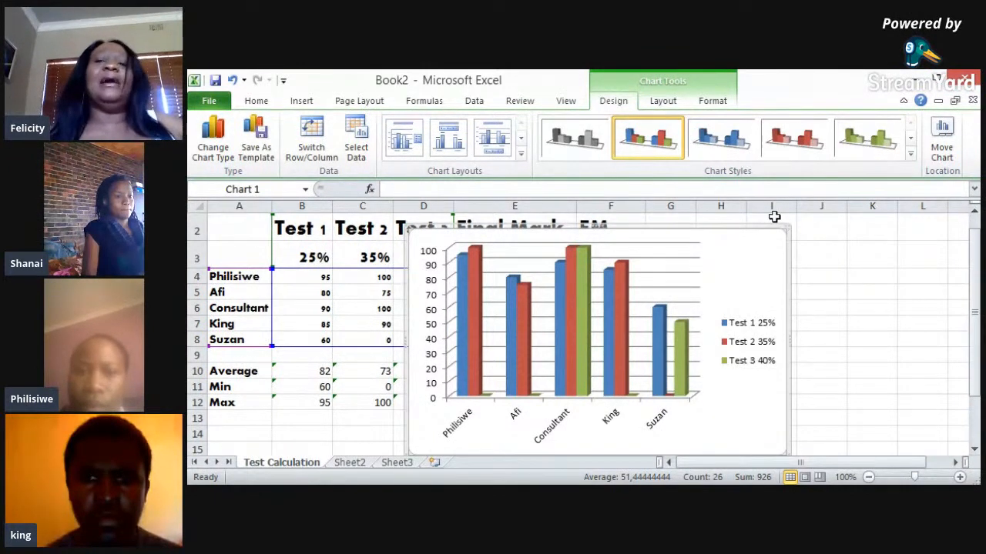
- Place the chart's legend on the left side of the plot
left_click(659, 109)
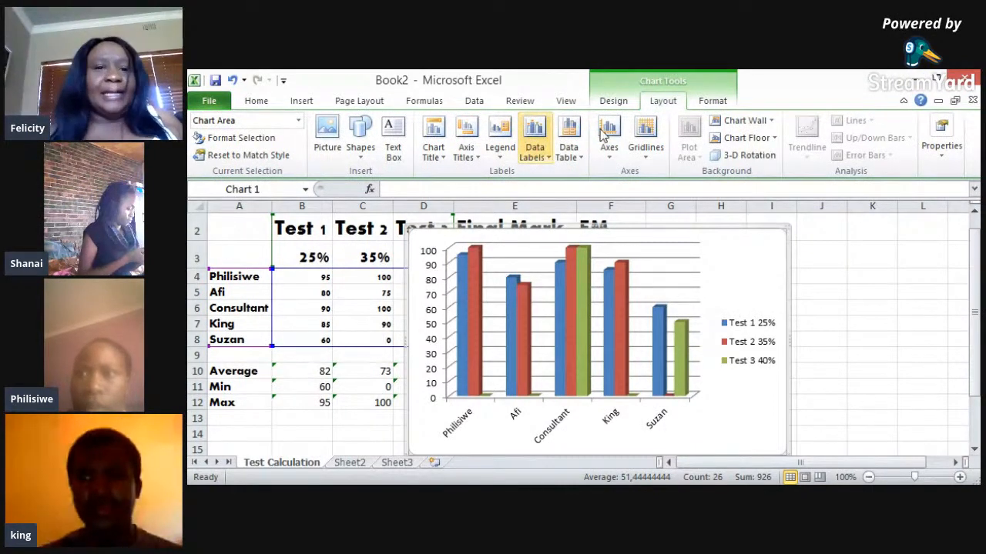
left_click(434, 147)
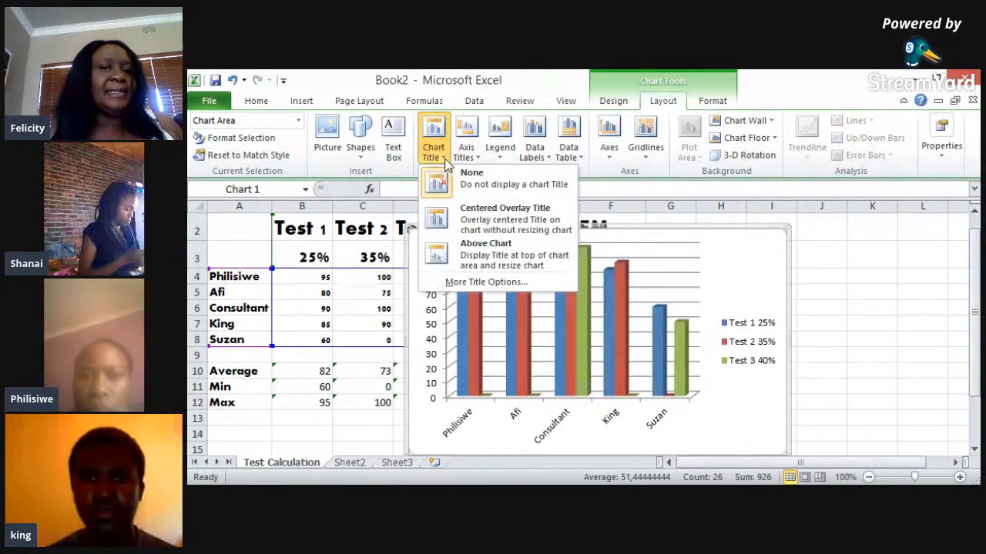
left_click(470, 154)
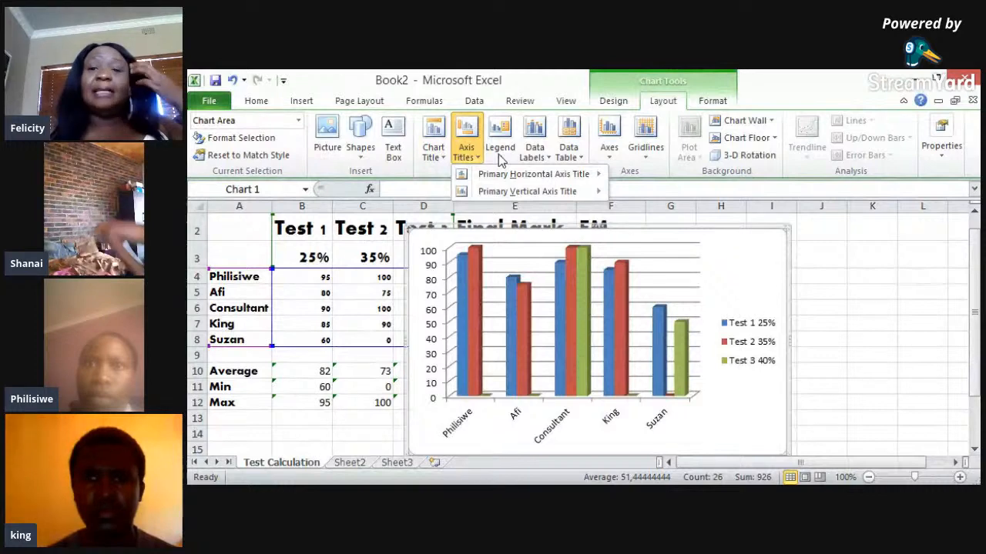
left_click(500, 154)
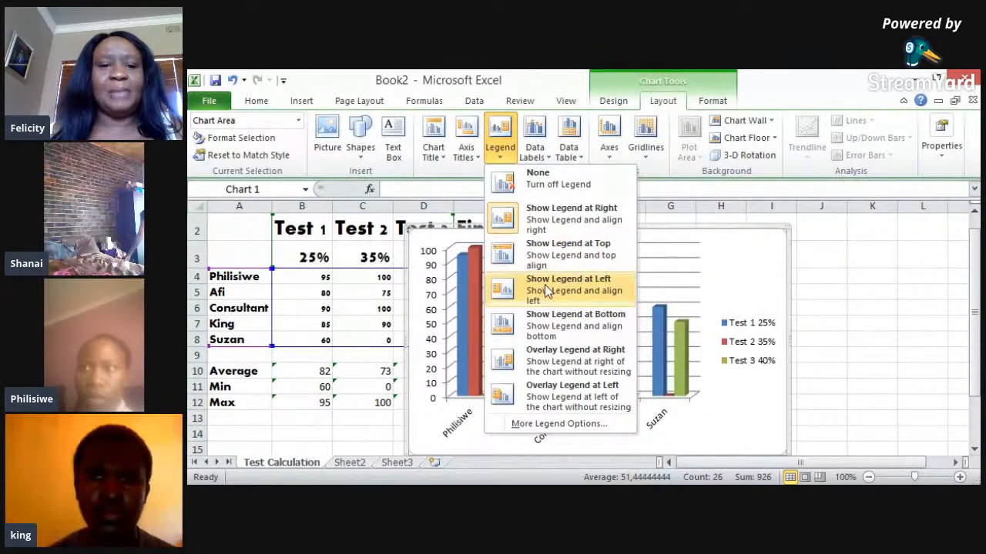
left_click(545, 290)
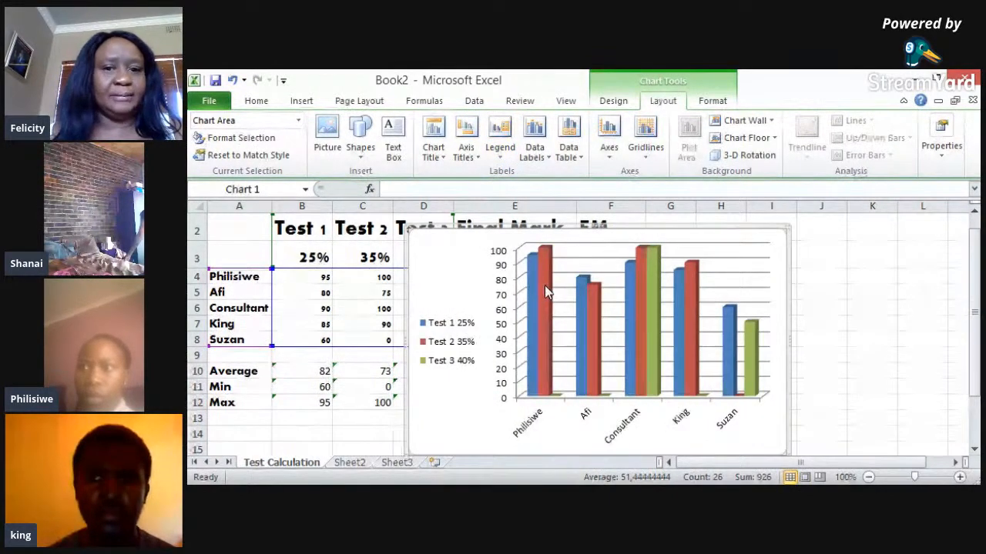
- Add a chart title above the chart reading Test Calculator
left_click(444, 160)
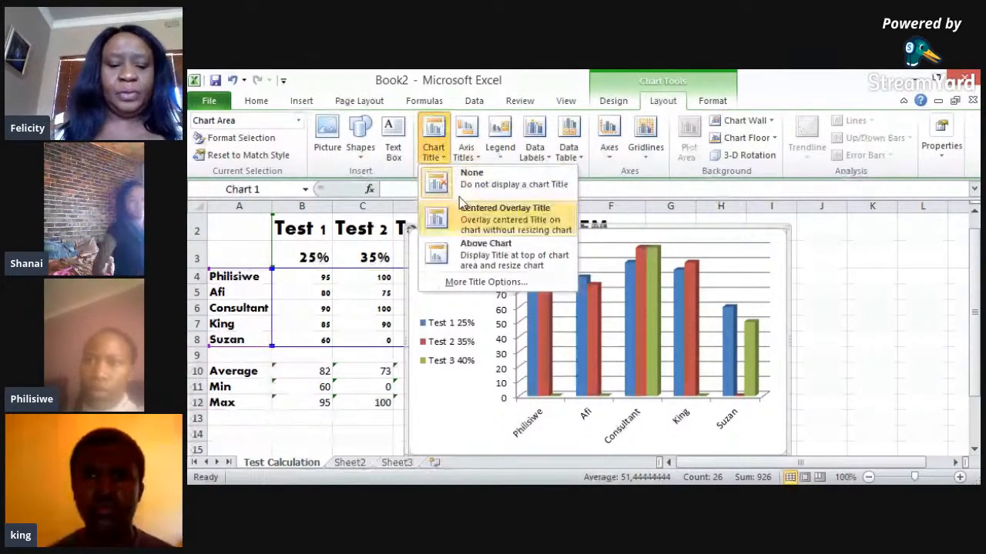
left_click(454, 252)
type("Test Calculator")
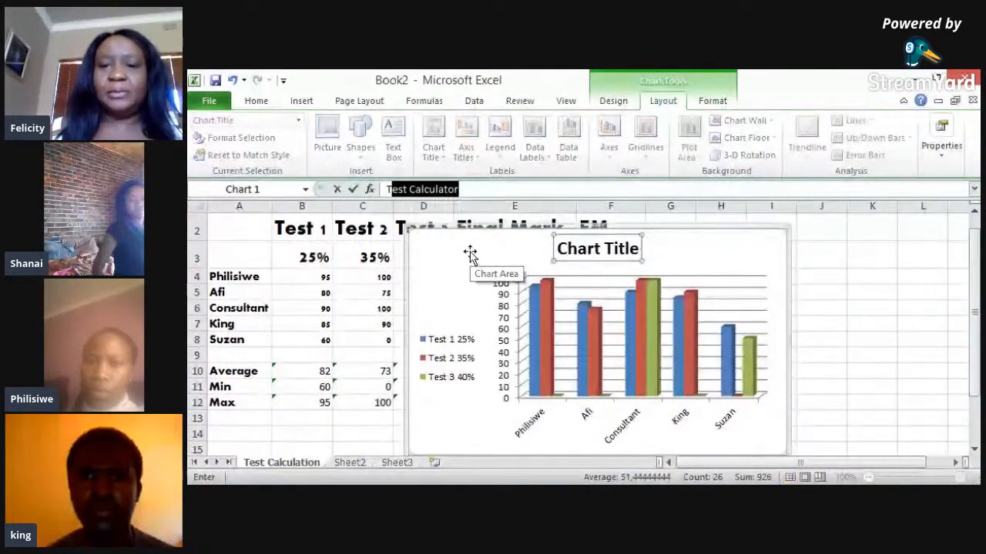
- Change the chart title's wording to Test Marks
left_click(633, 248)
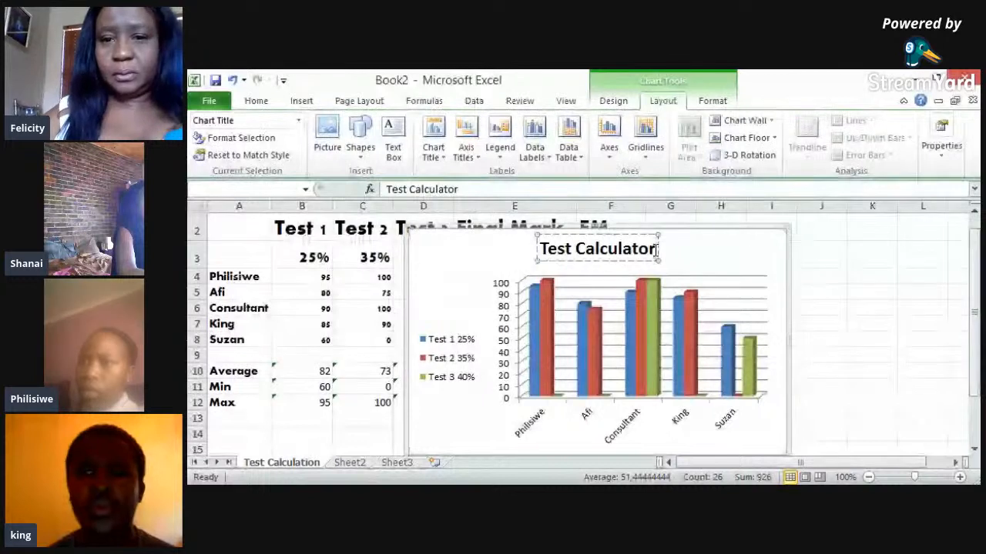
key("BackSpace")
key("BackSpace")
key("BackSpace")
key("BackSpace")
key("BackSpace")
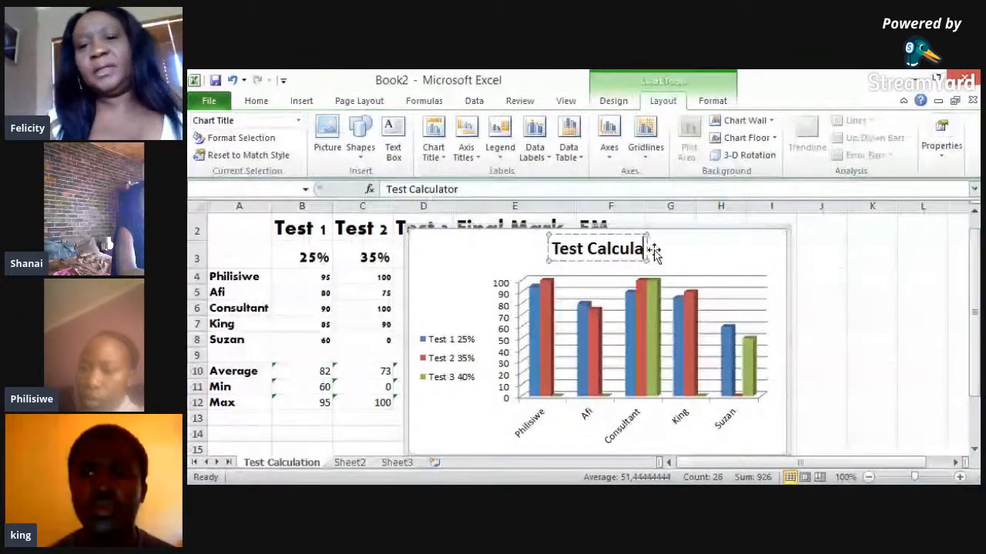
key("BackSpace")
key("BackSpace")
key("BackSpace")
key("BackSpace")
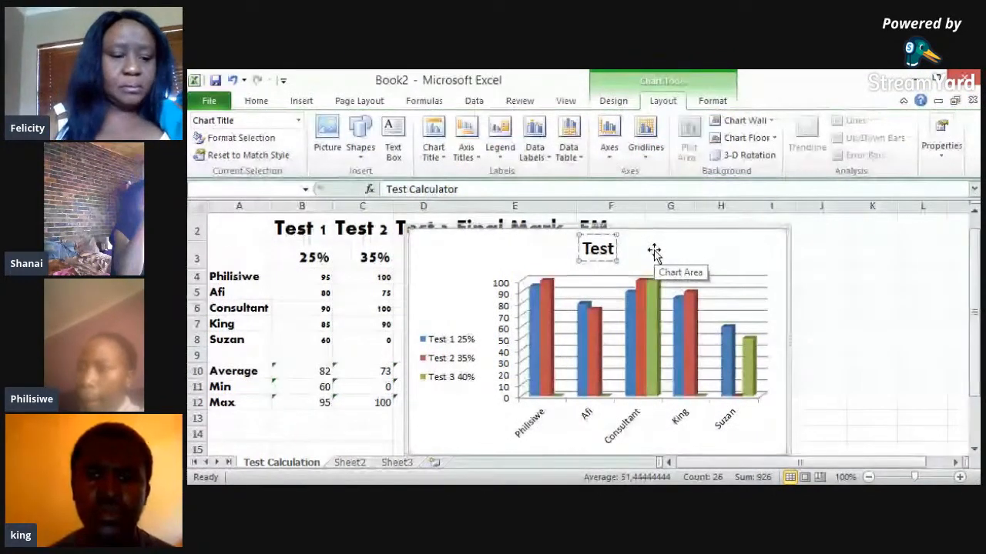
type("Ma")
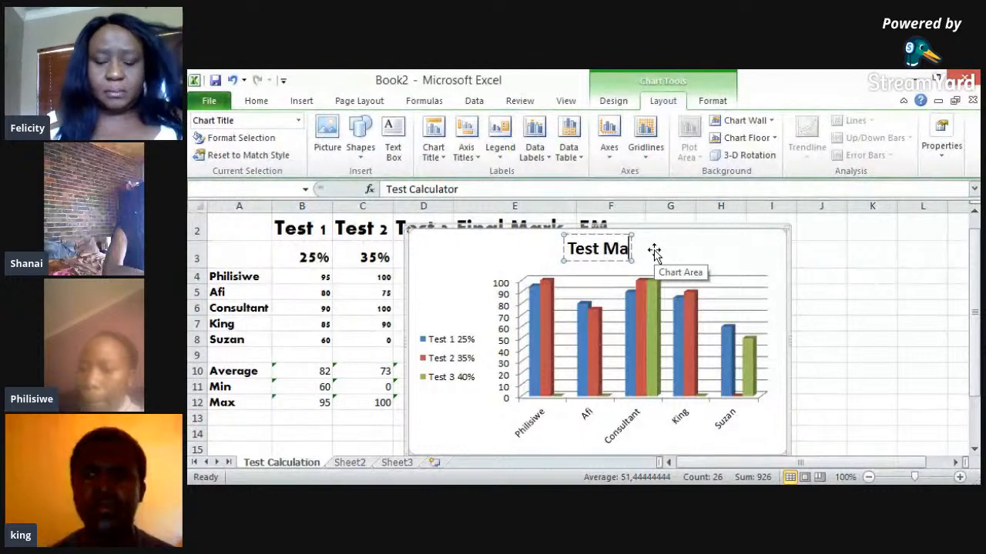
type("rk")
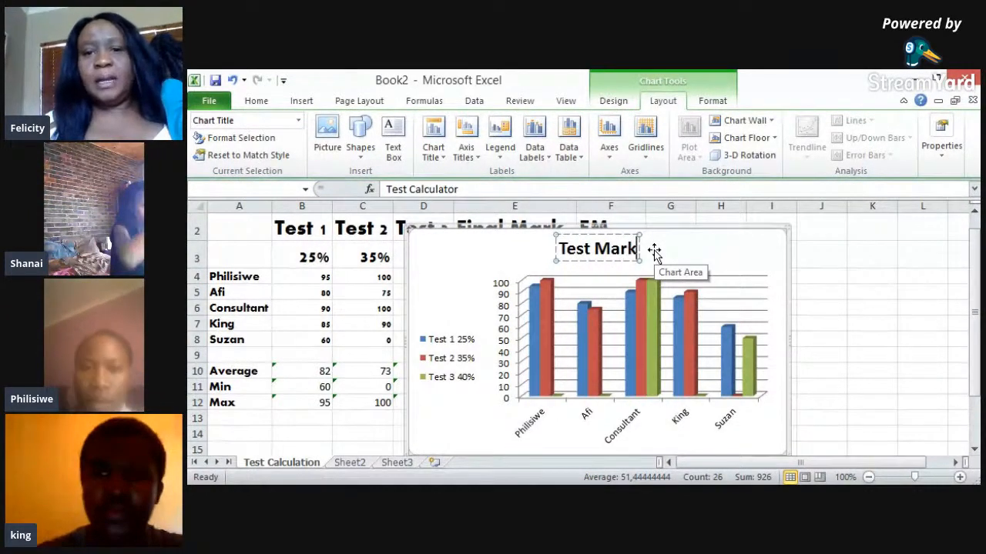
type("s")
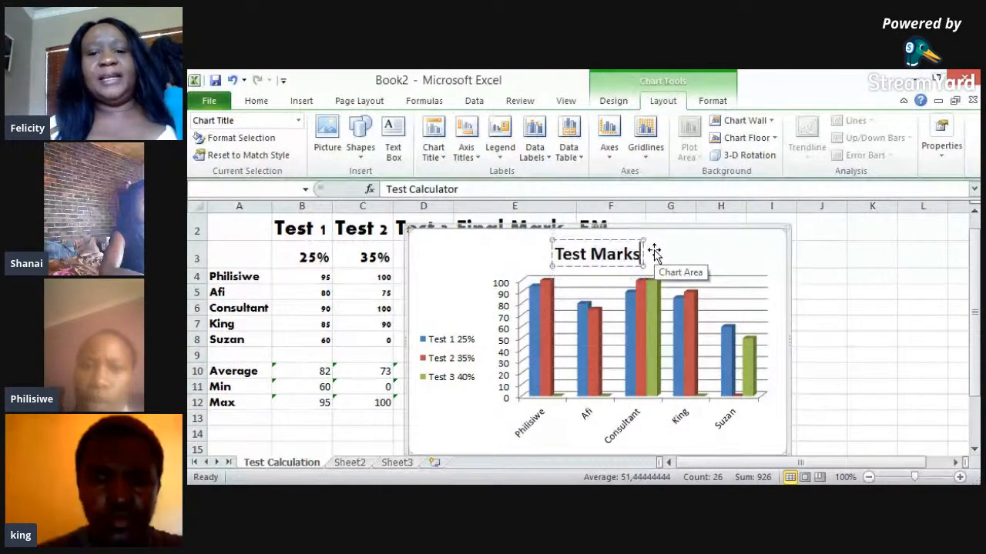
left_click(586, 422)
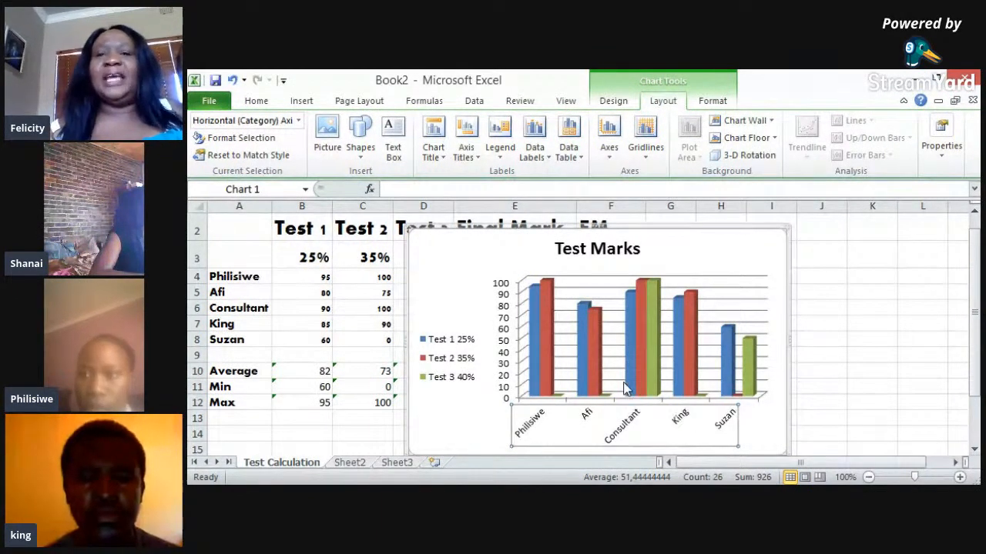
- Move the chart to a new sheet of its own named Test Marks
left_click(620, 101)
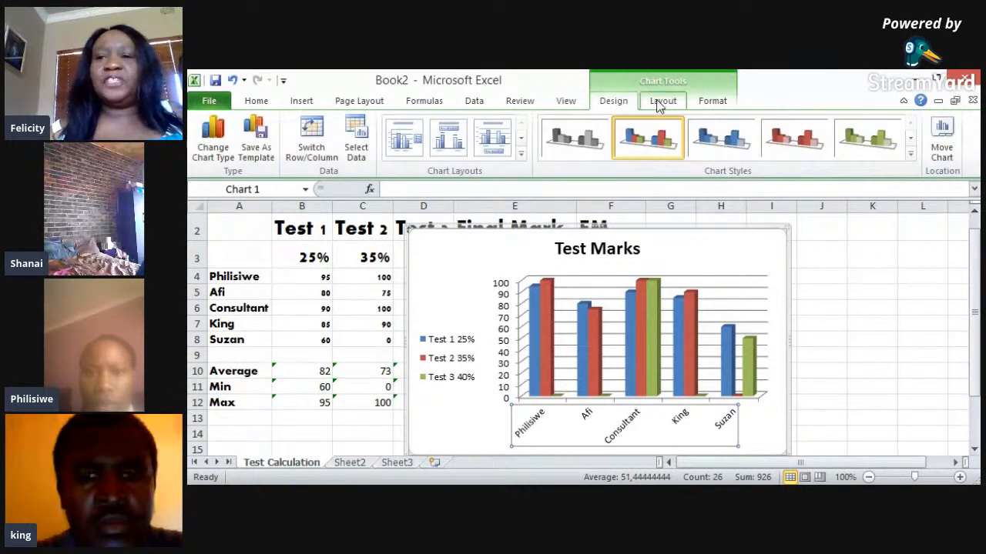
left_click(938, 154)
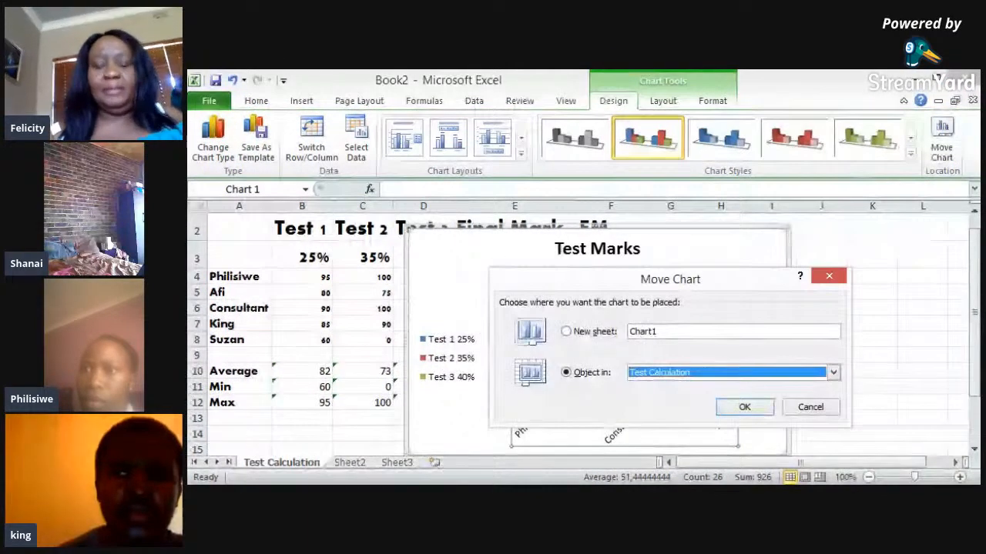
left_click(566, 331)
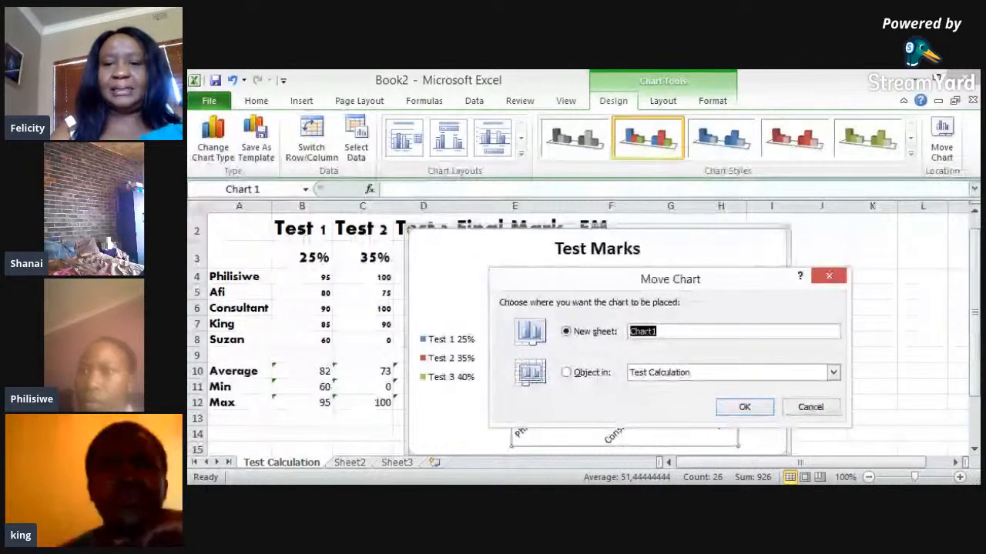
left_click(658, 332)
type("Tes")
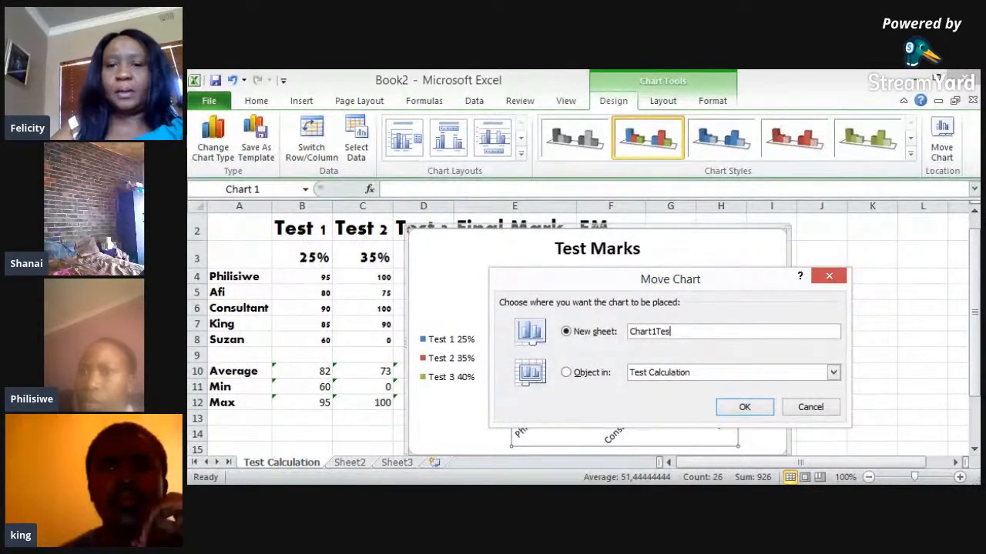
key("BackSpace")
key("BackSpace")
key("BackSpace")
key("BackSpace")
key("BackSpace")
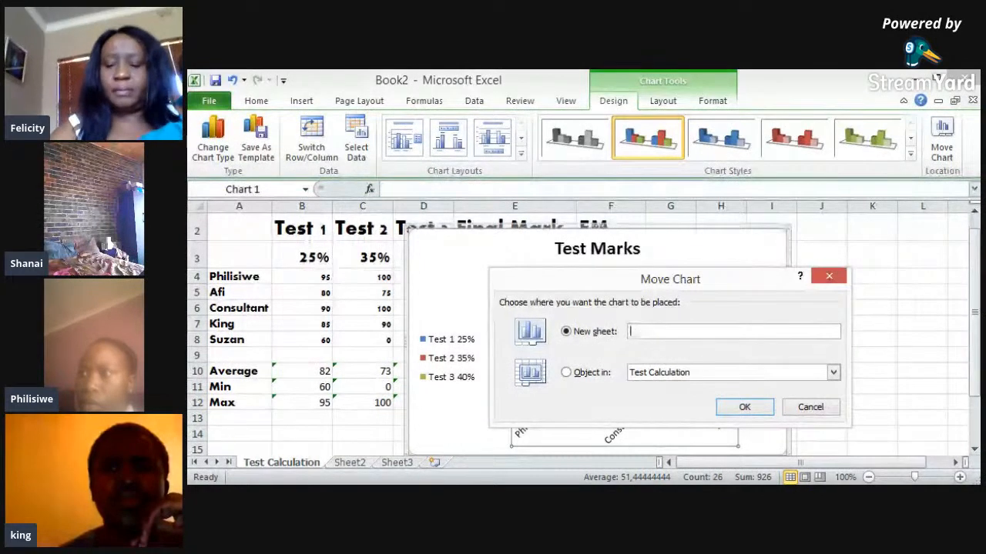
type("Test ")
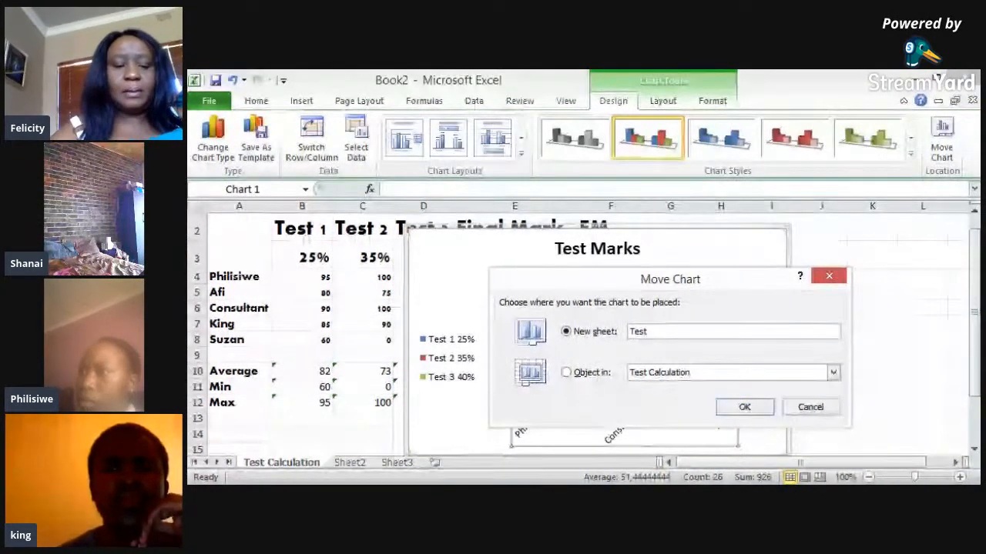
type("Mar")
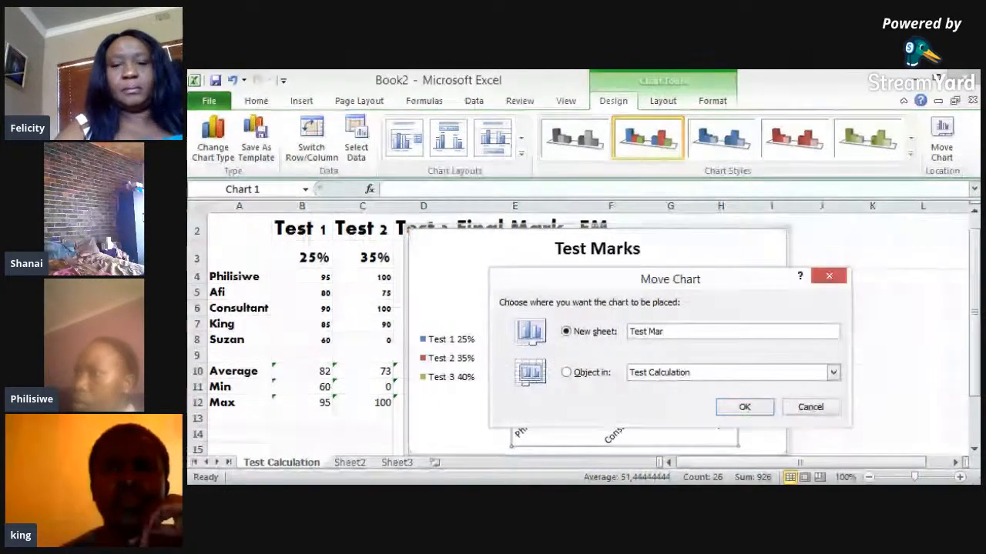
type("k")
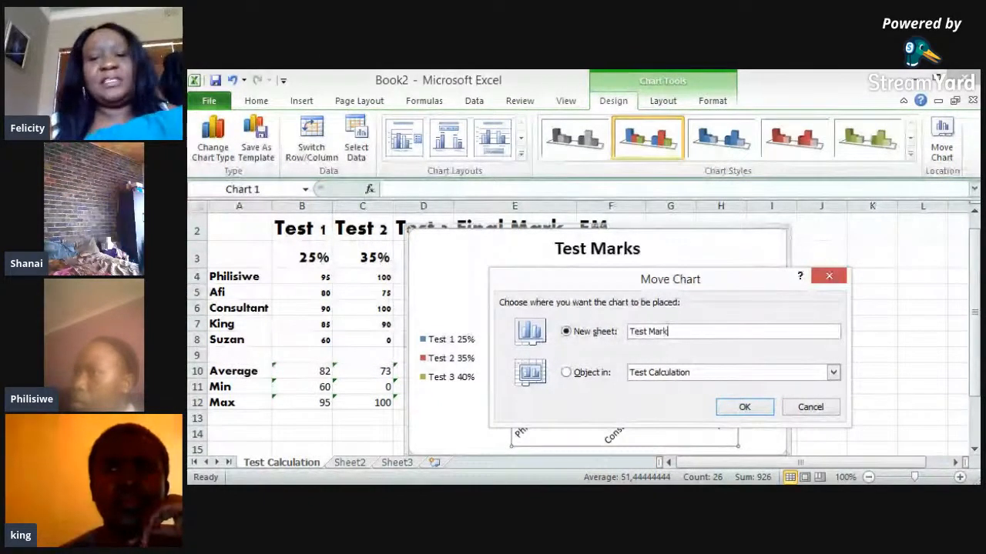
type("s")
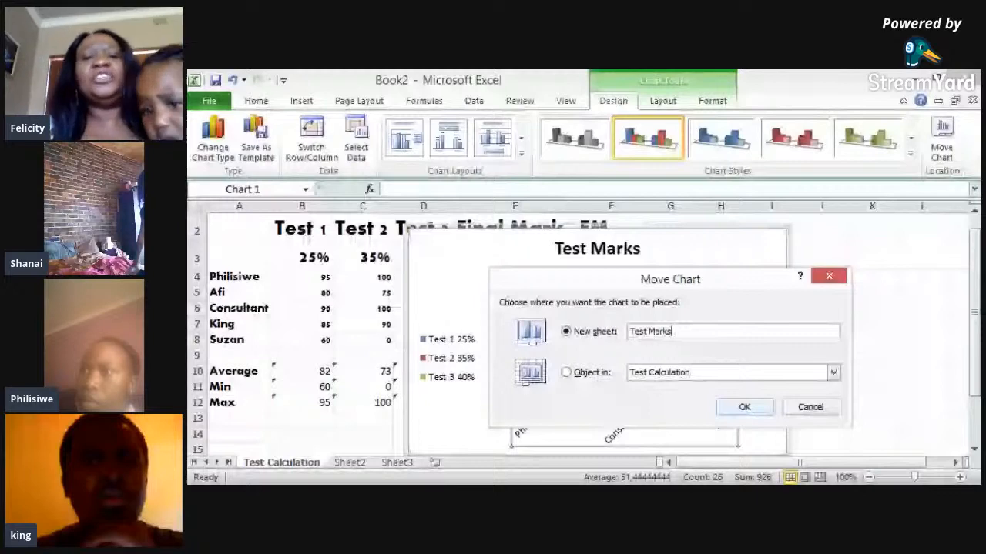
left_click(746, 410)
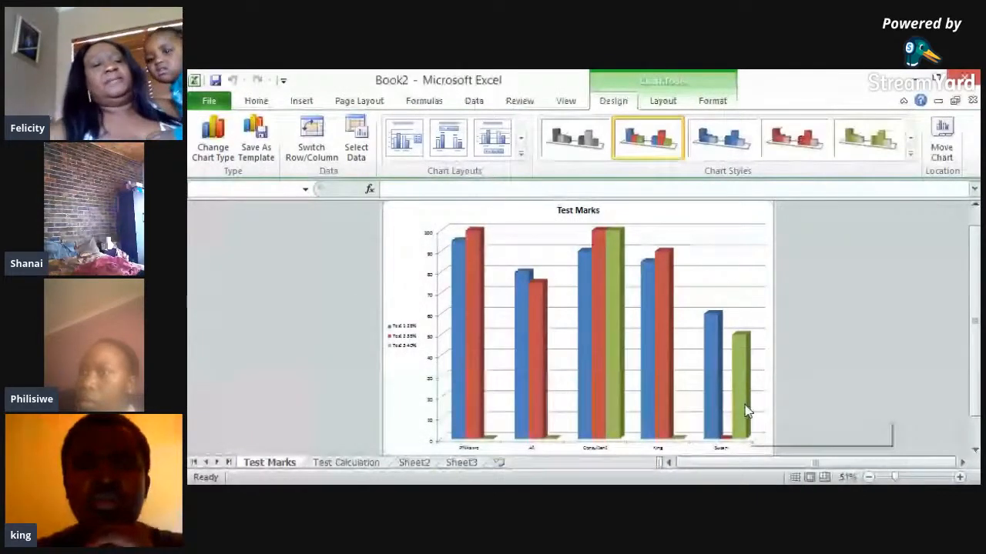